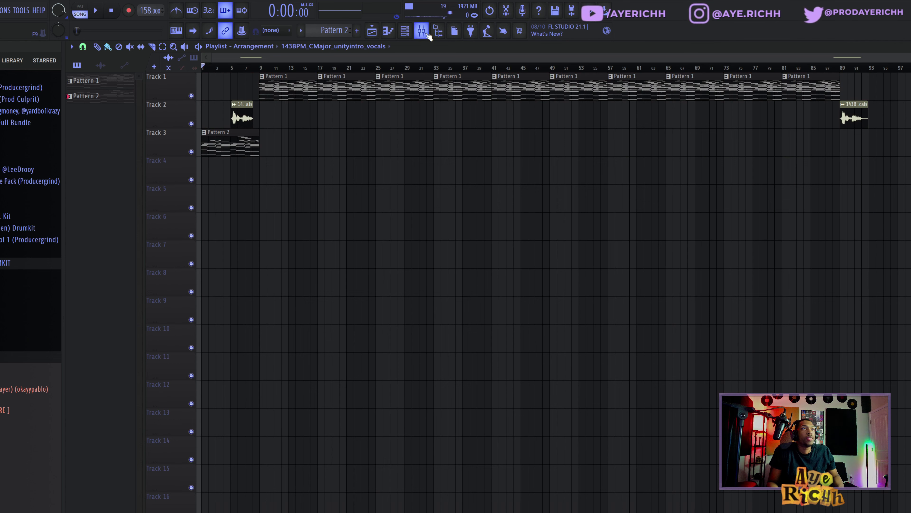
Replace the instrument on the red MONSTER piano channel of Pattern 2 with LABS
key(F9)
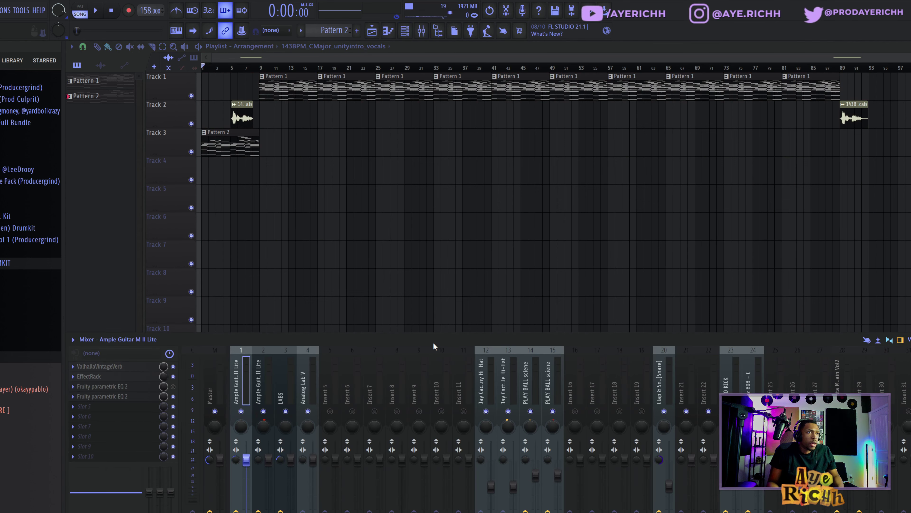
key(F9)
key(F6)
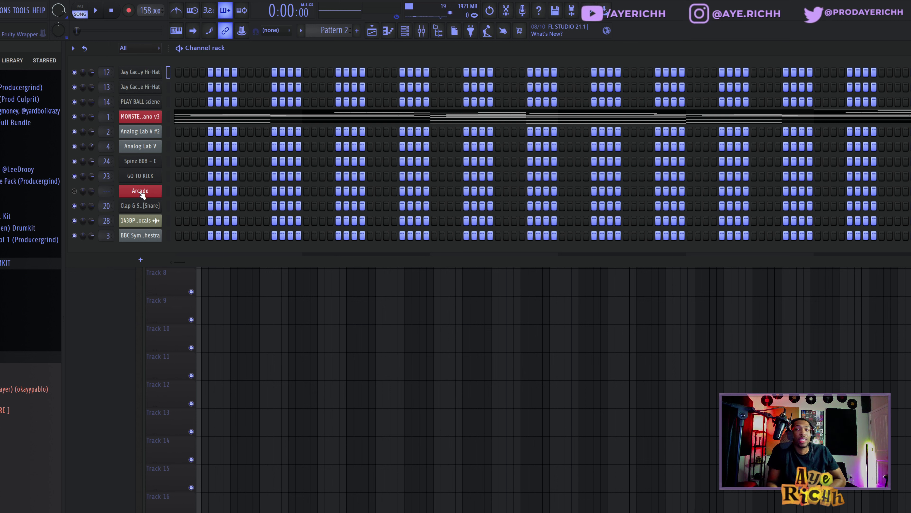
right_click(143, 119)
mouse_move(181, 186)
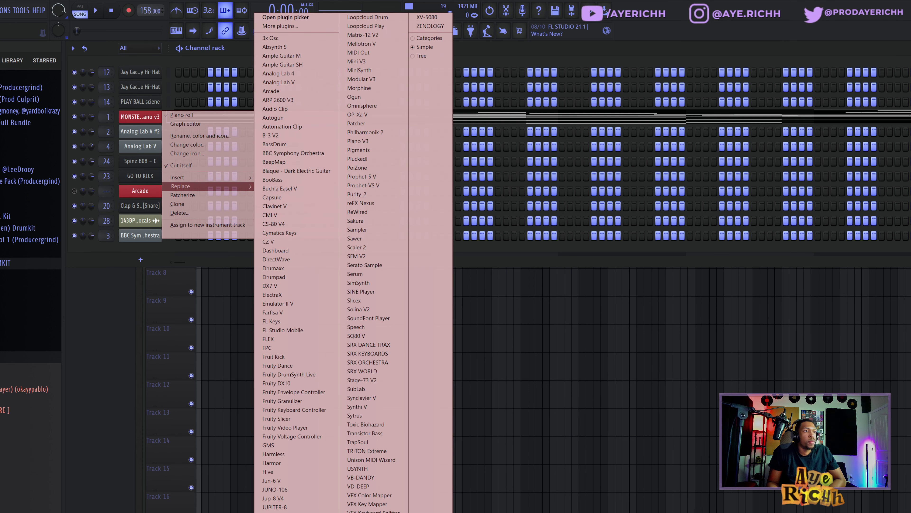
click(294, 512)
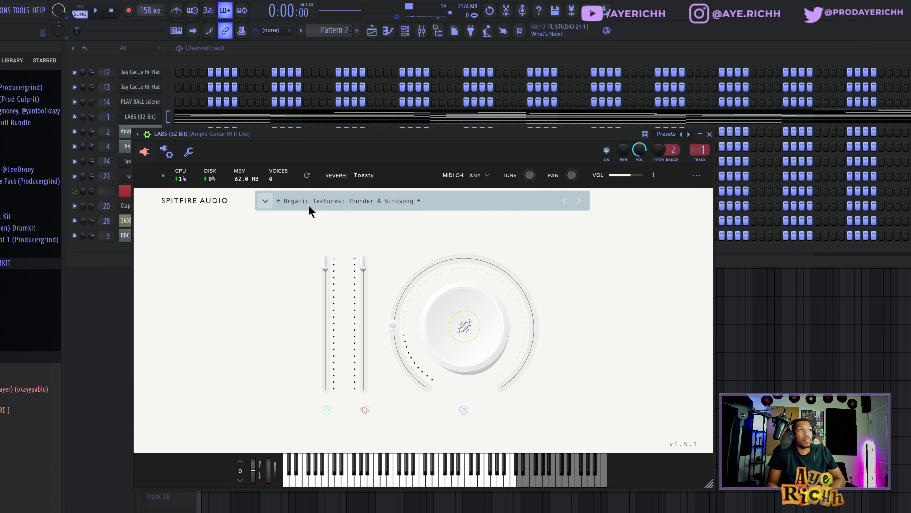
Load the Soft Piano preset in LABS and raise its second slider to near maximum
click(311, 204)
click(290, 260)
click(452, 225)
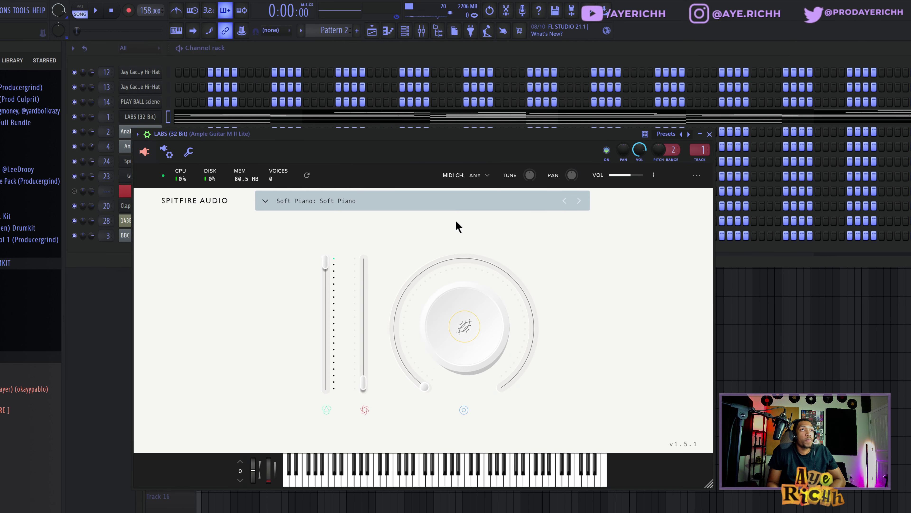
drag(362, 380, 363, 261)
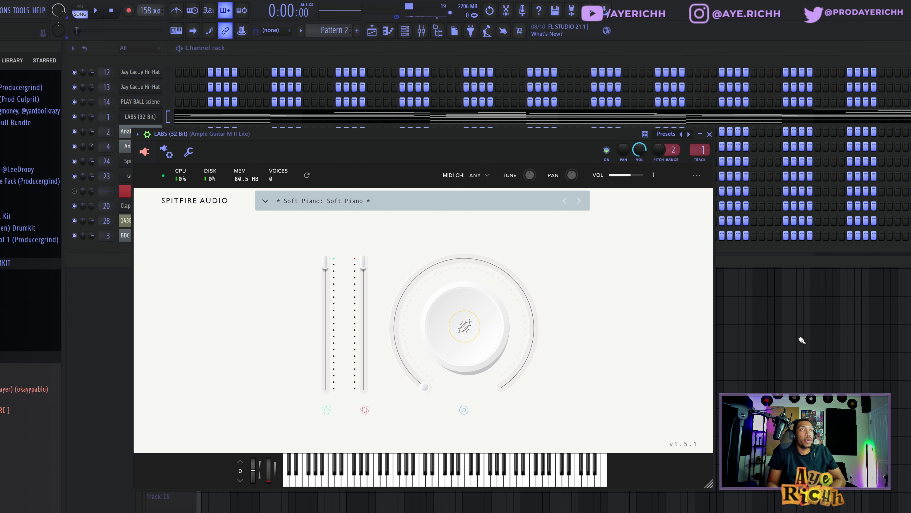
click(785, 304)
click(406, 31)
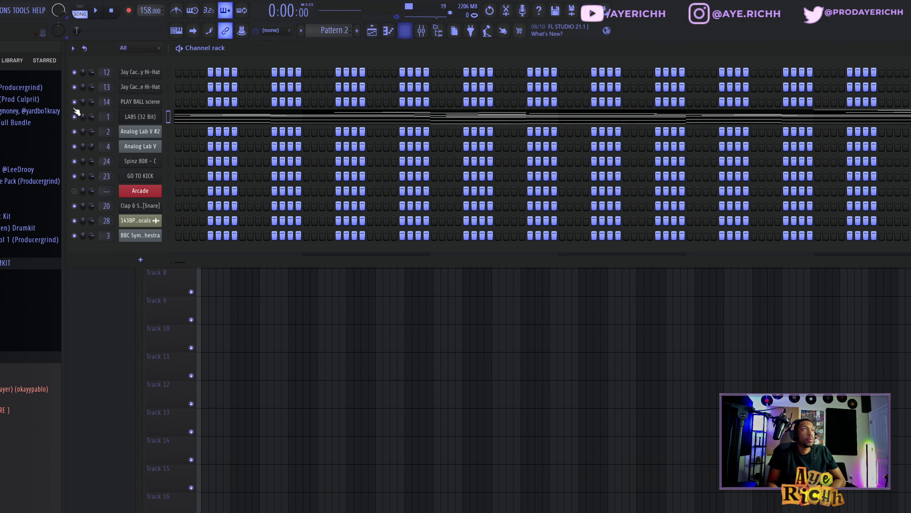
click(138, 133)
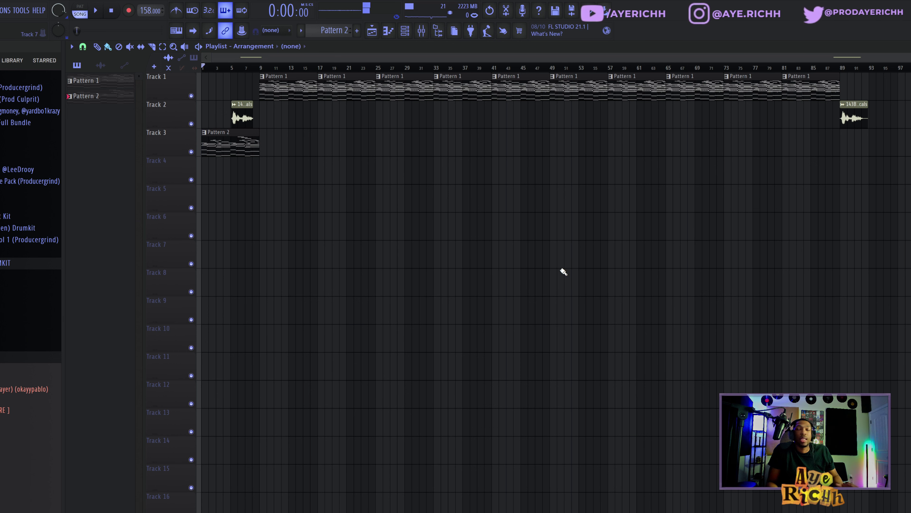
Play the arrangement from bar 9, where the Pattern 1 clips begin
click(259, 67)
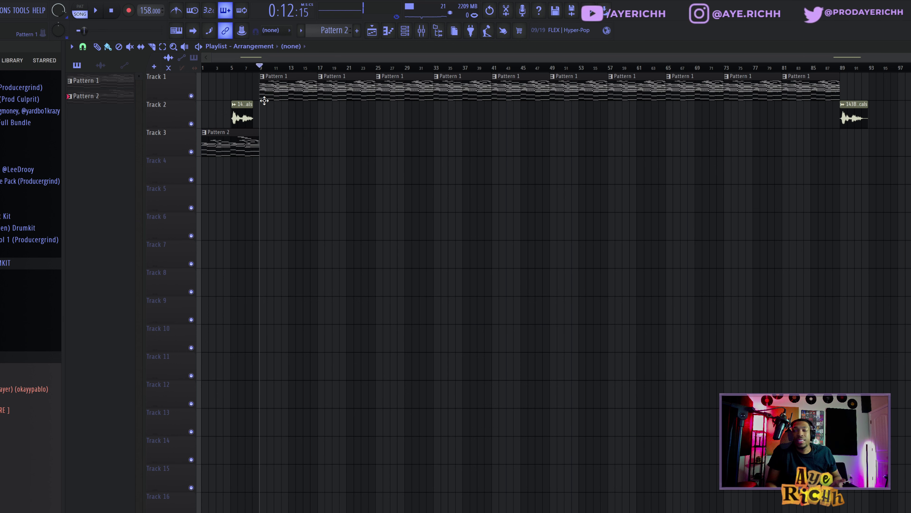
scroll(280, 198, up, 6)
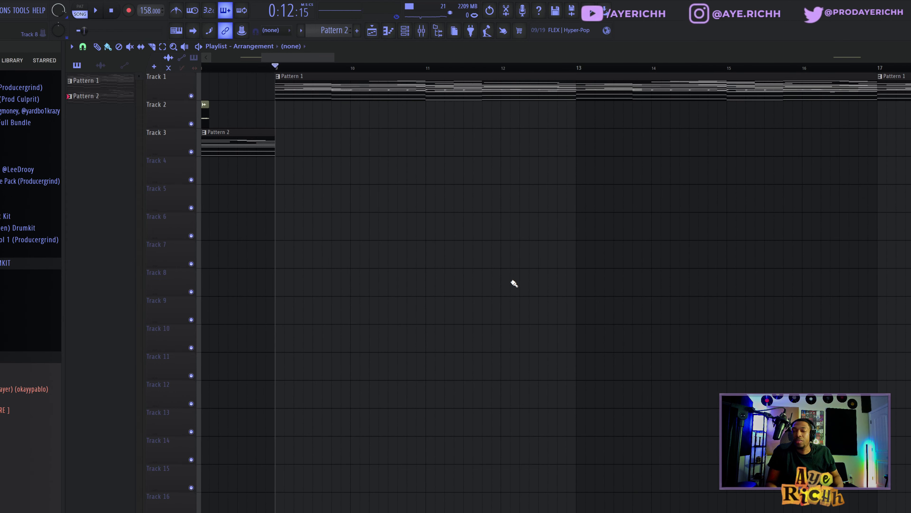
scroll(514, 284, down, 5)
key(space)
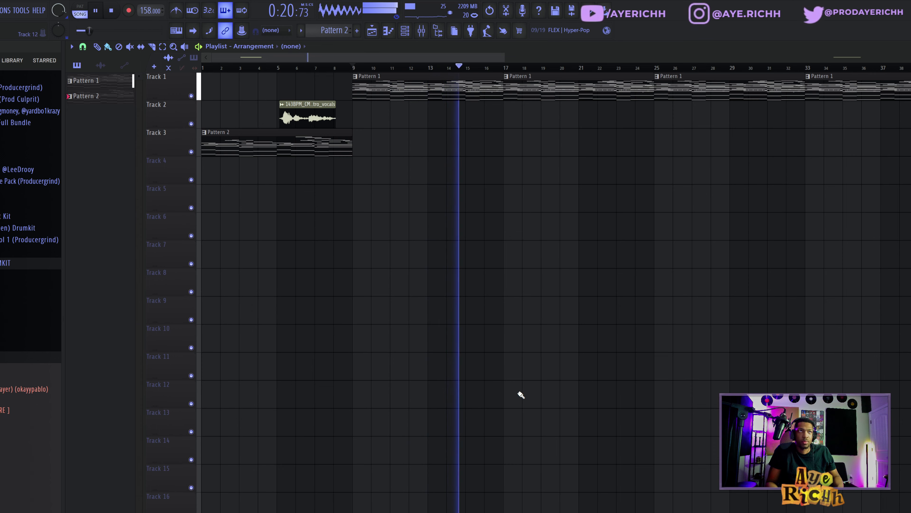
scroll(521, 395, down, 5)
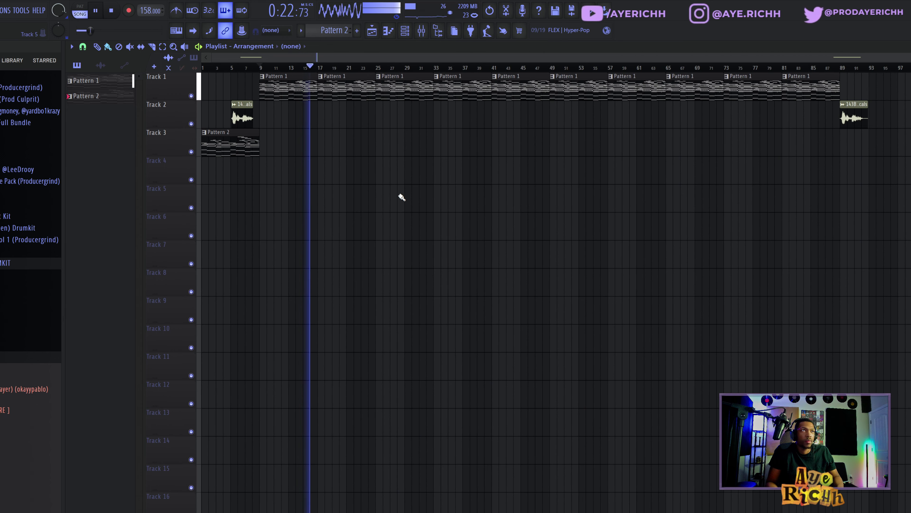
key(space)
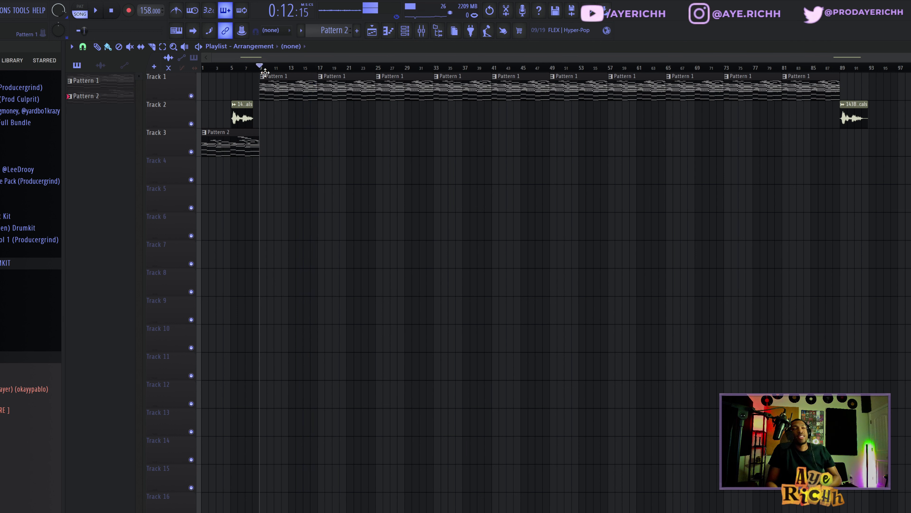
click(111, 15)
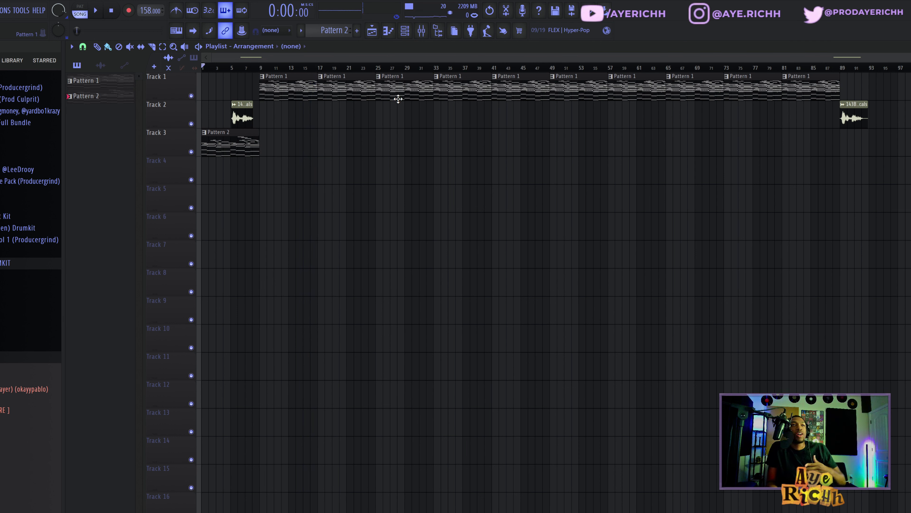
drag(293, 75, 836, 90)
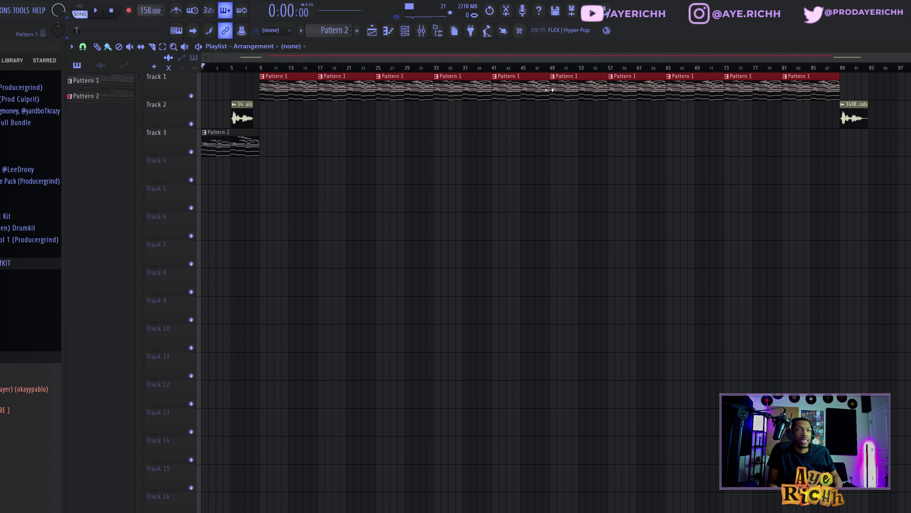
drag(814, 138, 267, 86)
click(289, 105)
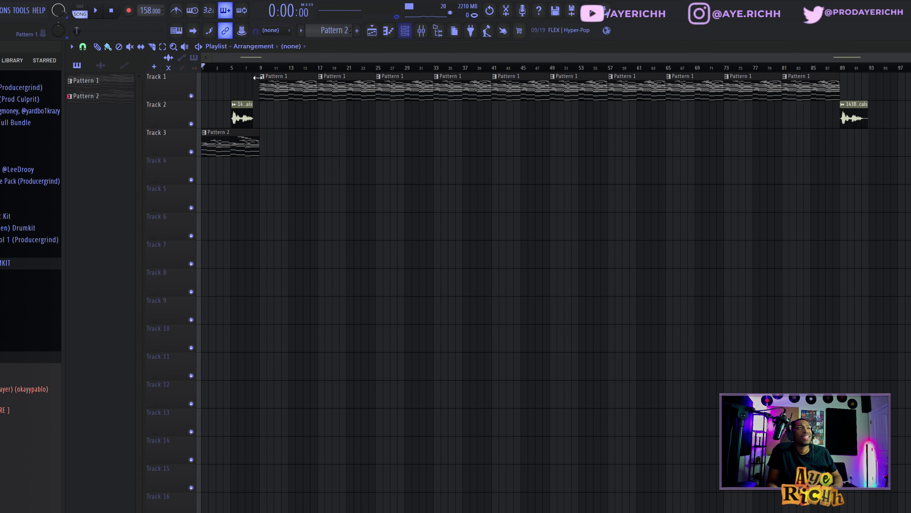
Split Pattern 1 by channel into separate patterns for each instrument
right_click(121, 84)
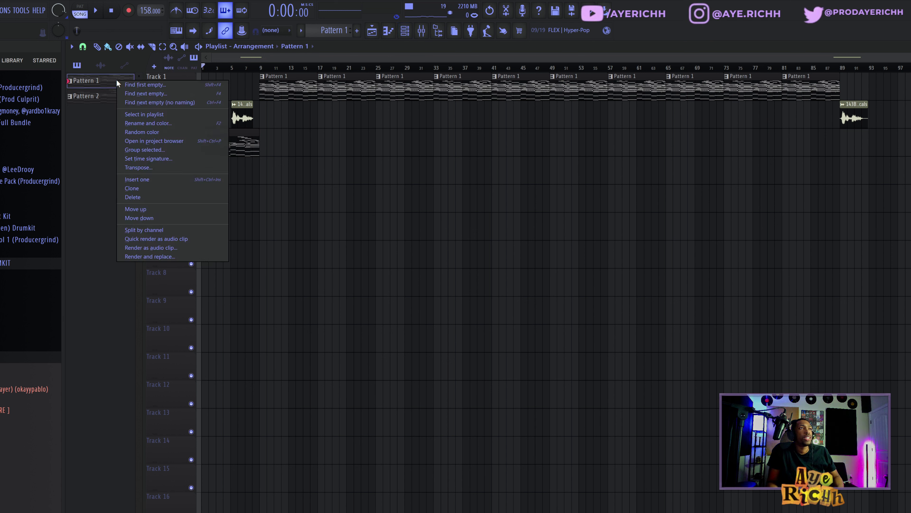
click(148, 238)
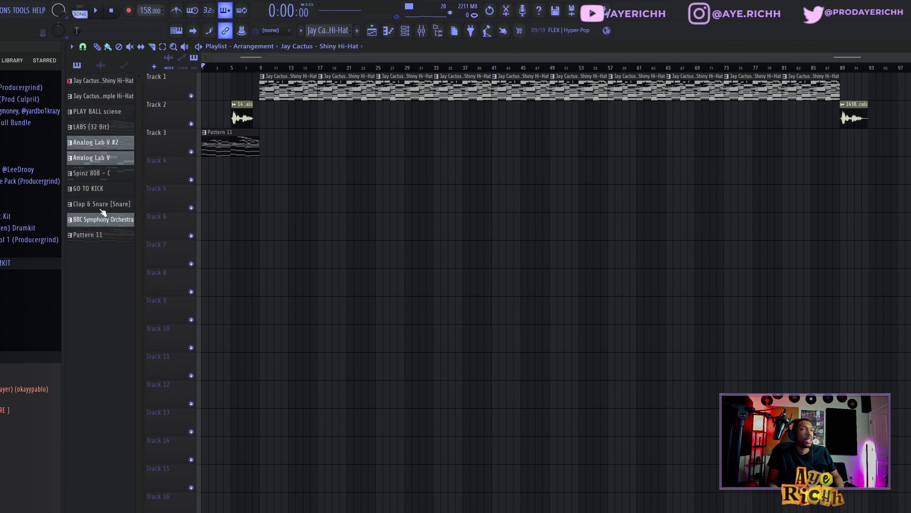
Try to split Pattern 11 by channel and delete its clip from Track 3 of the playlist
right_click(101, 235)
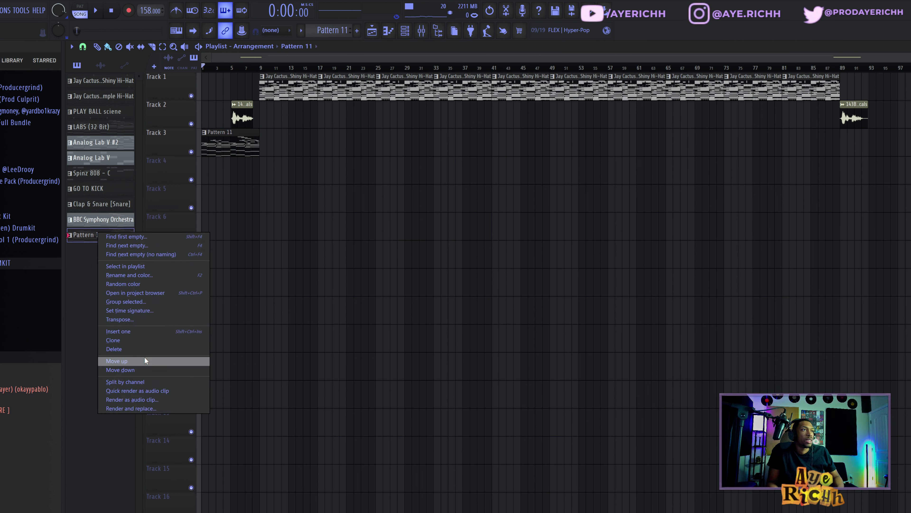
click(141, 380)
click(562, 335)
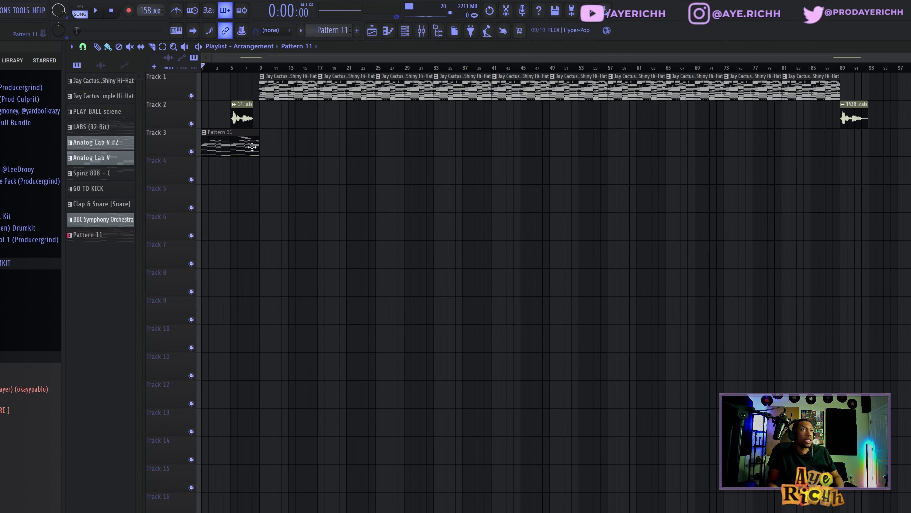
right_click(234, 147)
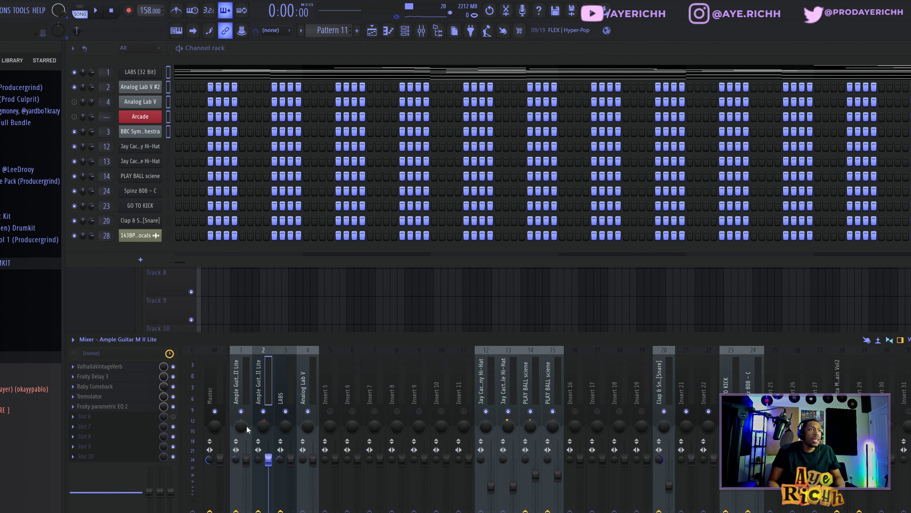
Examine the effect chains on mixer inserts 1 to 4 and on the Clap & Snare insert
click(250, 392)
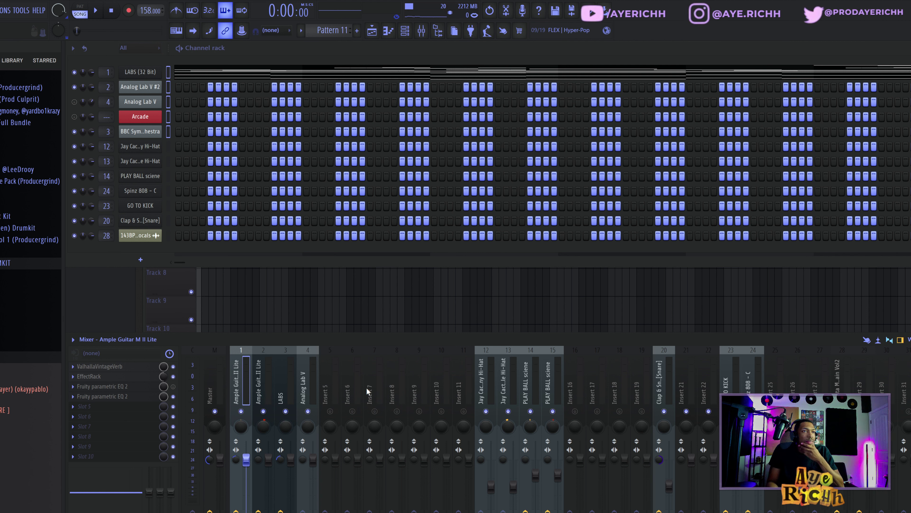
click(261, 387)
click(285, 386)
click(304, 385)
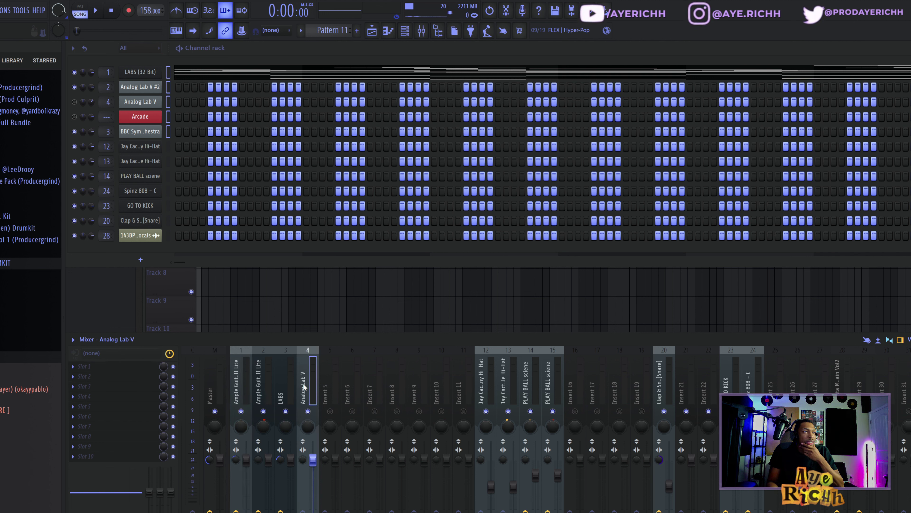
click(284, 387)
click(259, 388)
click(246, 391)
click(258, 392)
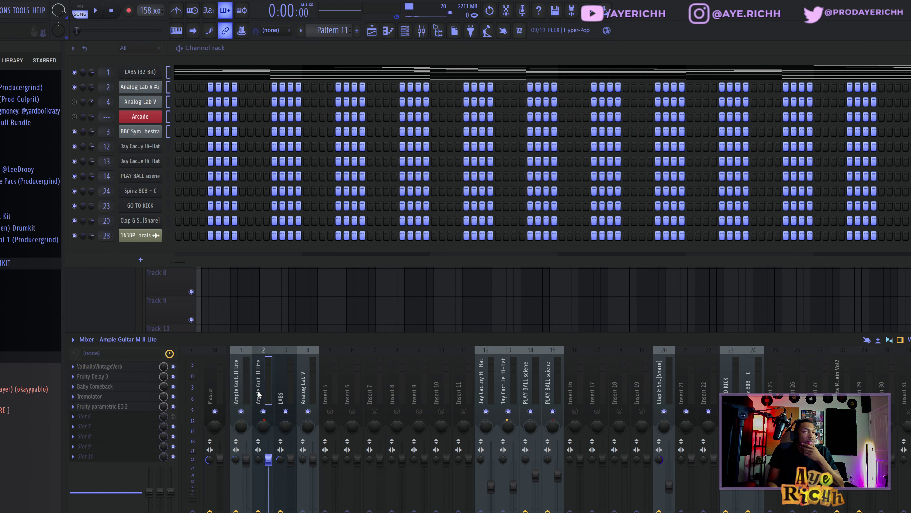
click(731, 377)
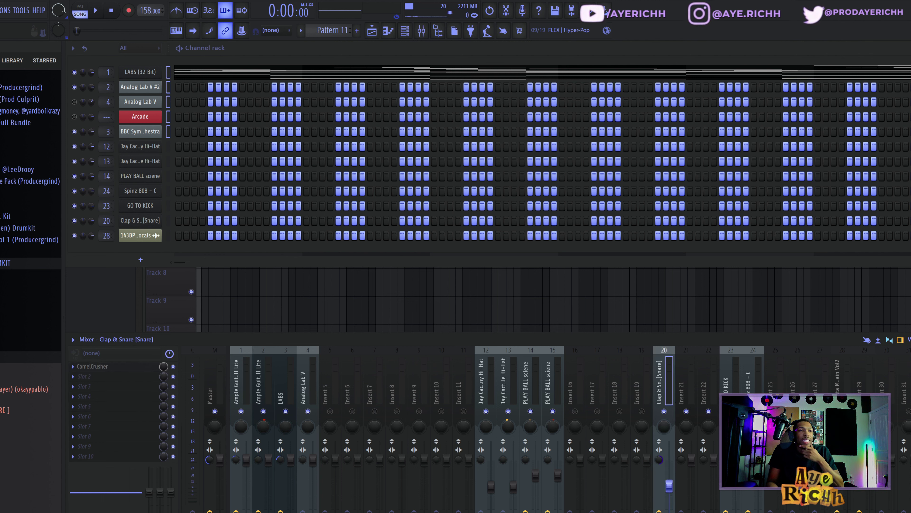
click(246, 460)
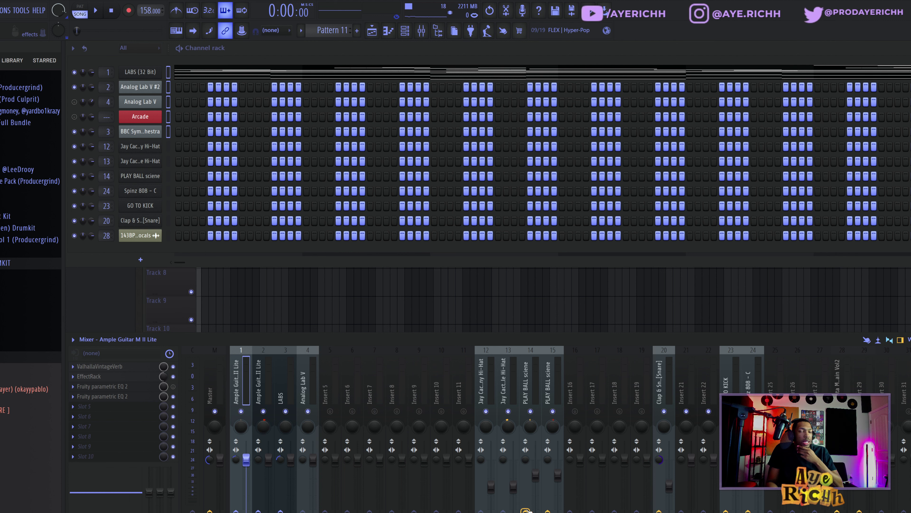
Play the LABS, Analog Lab V and BBC Symphony Orchestra clips on Tracks 1 to 4 from the start
drag(278, 194, 171, 74)
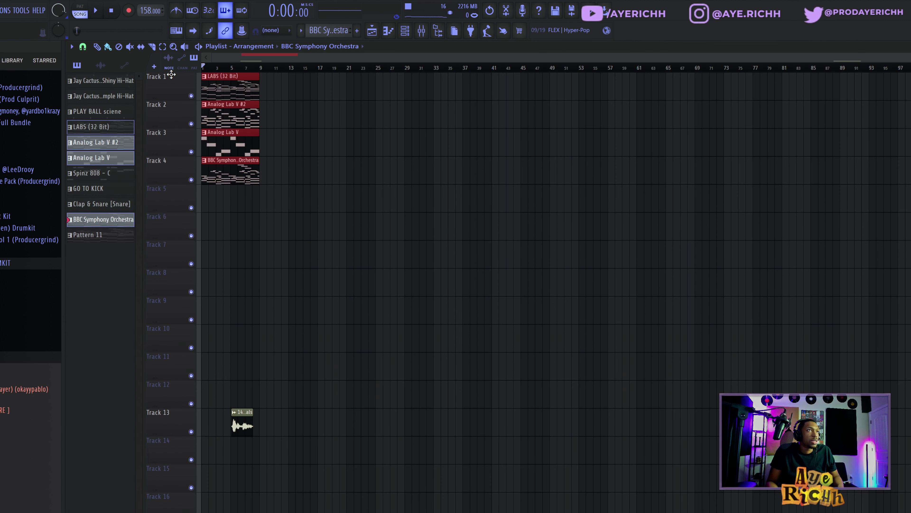
ctrl+click(421, 132)
key(space)
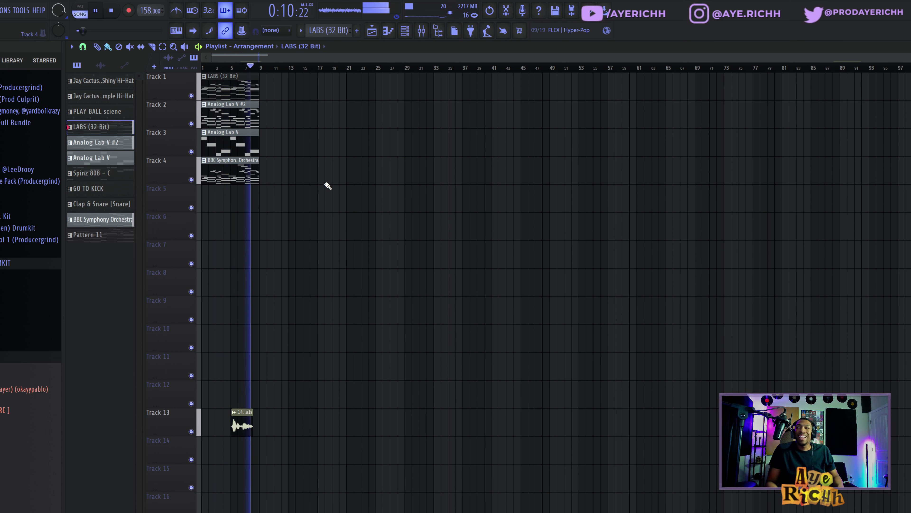
key(space)
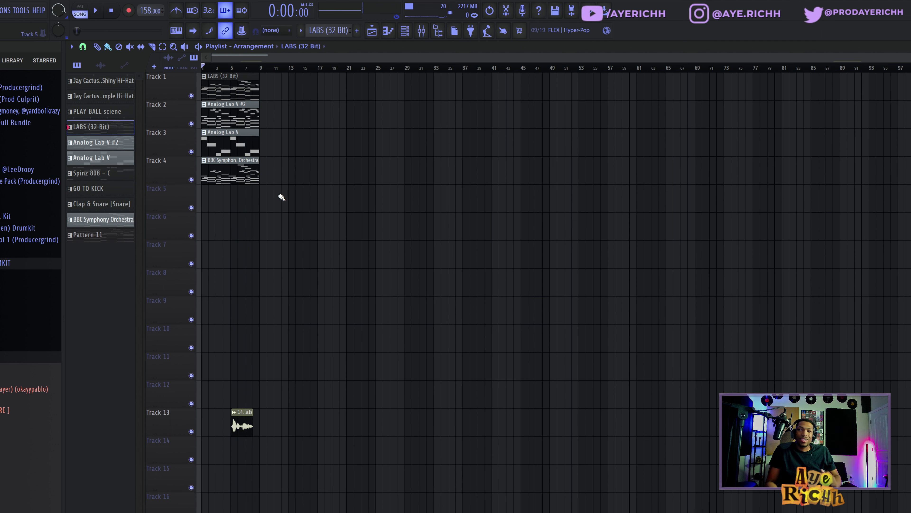
click(421, 31)
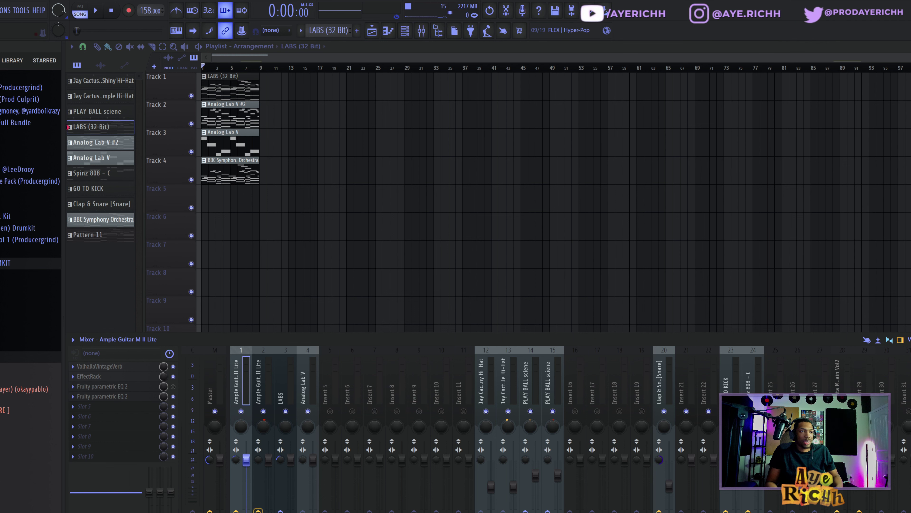
key(F9)
key(space)
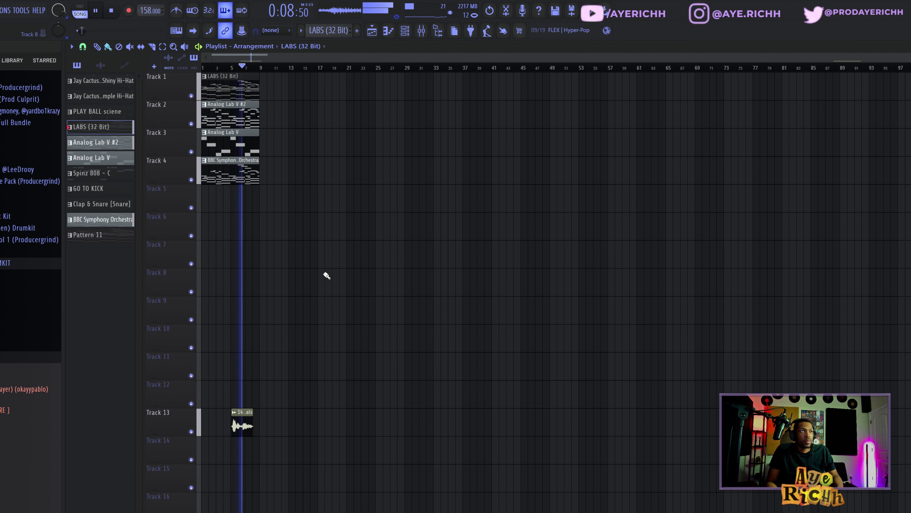
key(space)
Solo playlist Track 1 with the LABS clip and open ValhallaVintageVerb on mixer insert 1
key(F9)
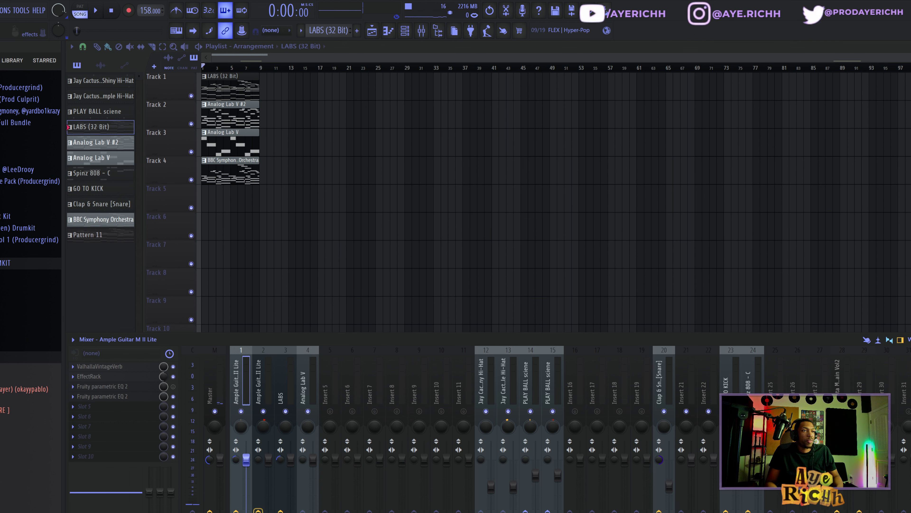
right_click(191, 95)
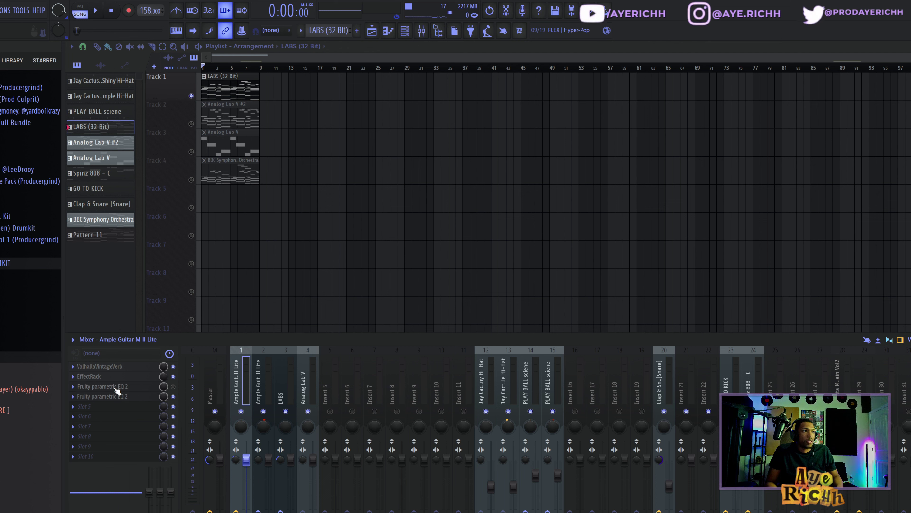
click(115, 367)
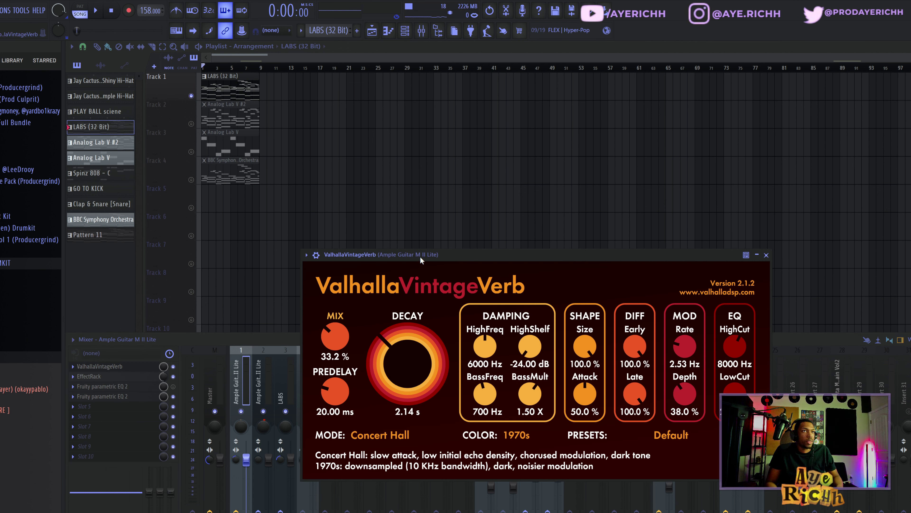
Bypass EffectRack and both Fruity parametric EQ 2 effects on mixer insert 1 and reposition the ValhallaVintageVerb window
click(174, 397)
click(173, 377)
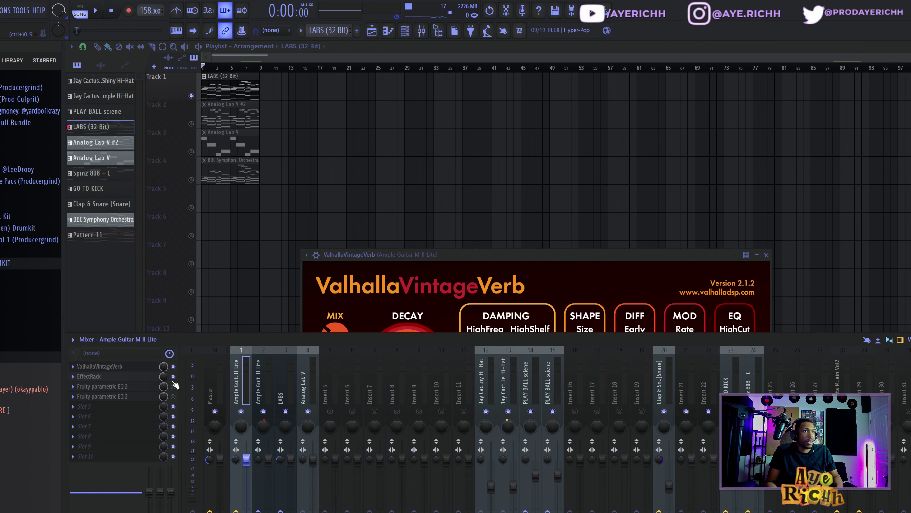
click(136, 365)
click(136, 366)
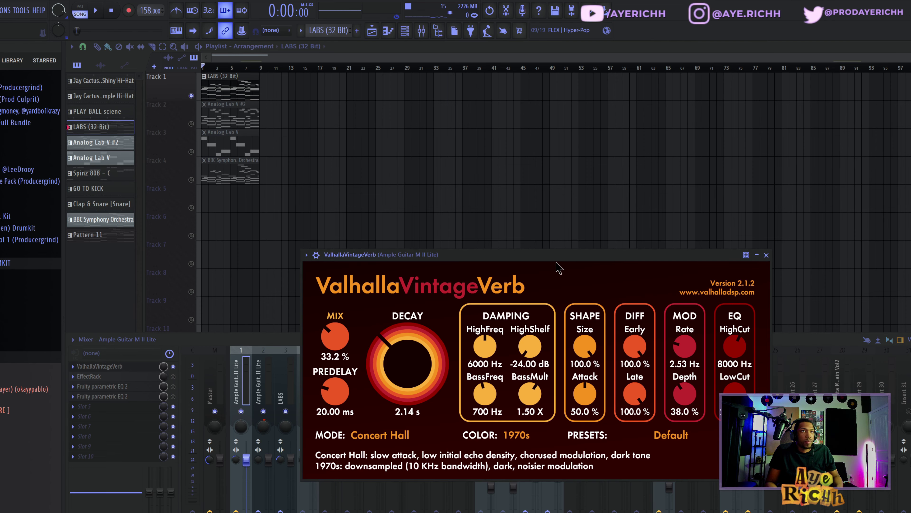
drag(556, 268, 531, 133)
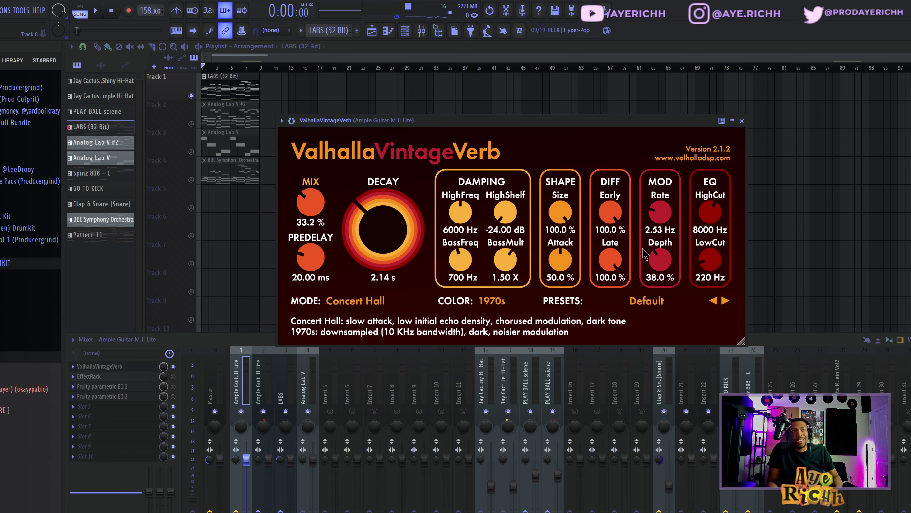
Set ValhallaVintageVerb's LowCut to 750 Hz and its predelay to 2.33 ms while listening to the LABS clip
drag(710, 251, 716, 221)
key(space)
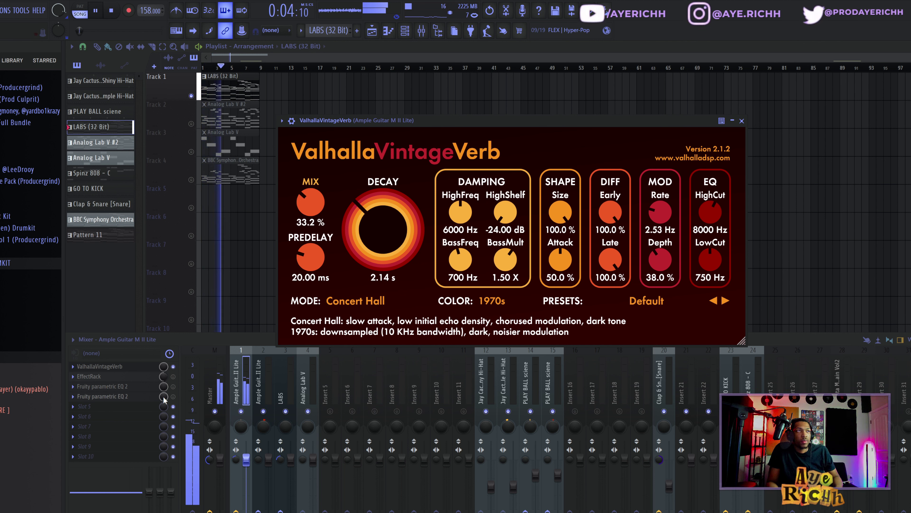
drag(310, 264, 312, 292)
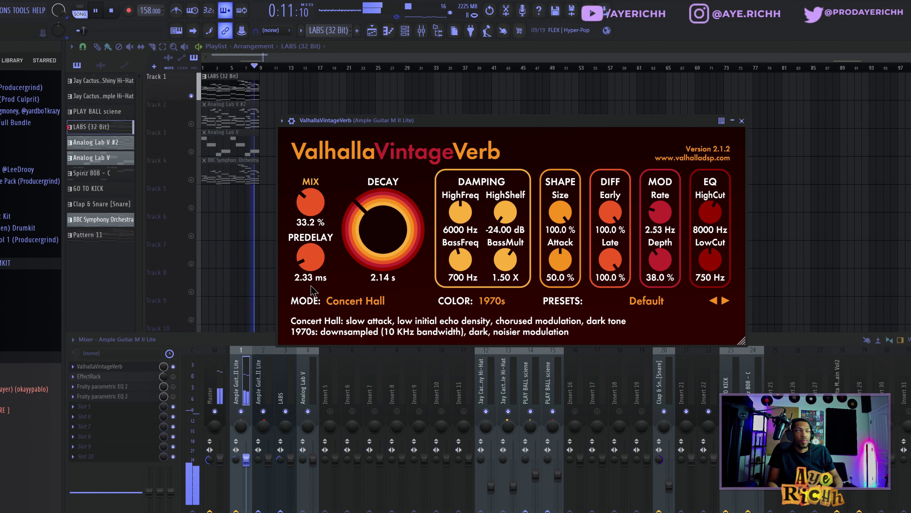
Enable the slot 4 Fruity parametric EQ 2 on insert 1 and raise its low-cut band to just above 100 Hz during playback
click(128, 397)
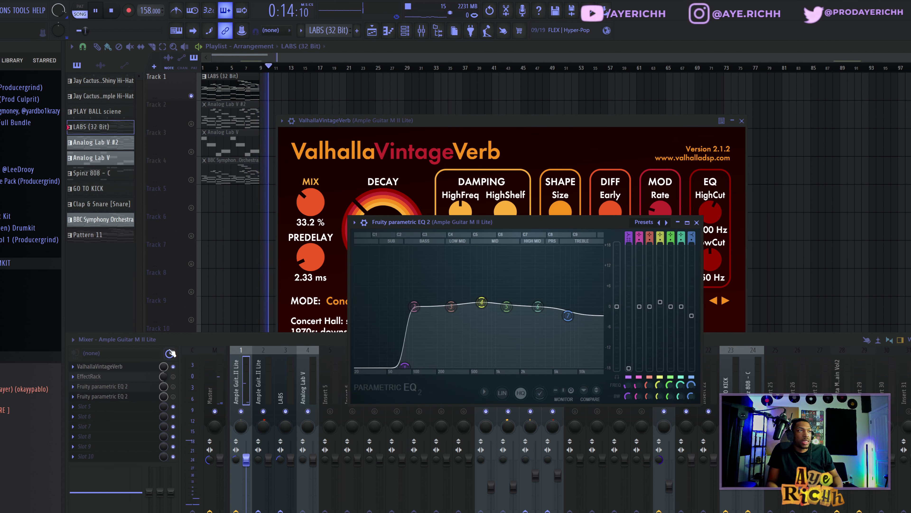
key(space)
click(173, 397)
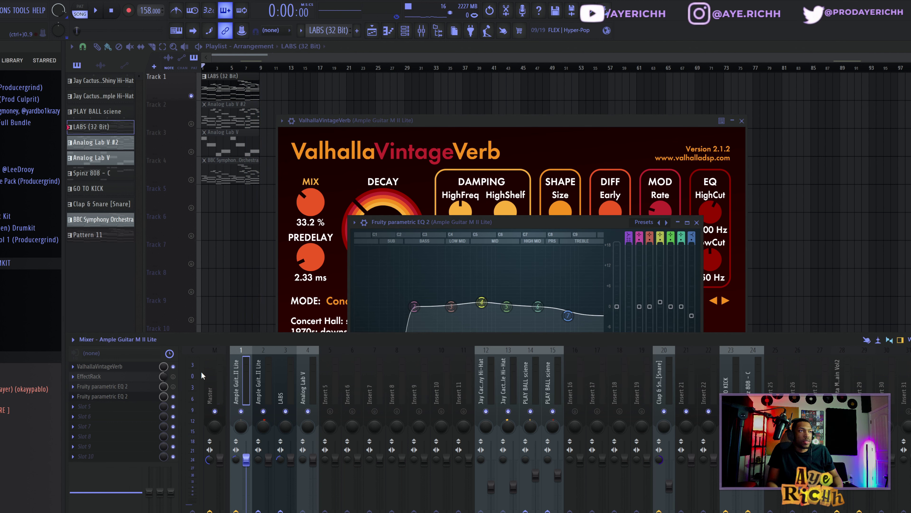
drag(508, 226, 507, 210)
key(space)
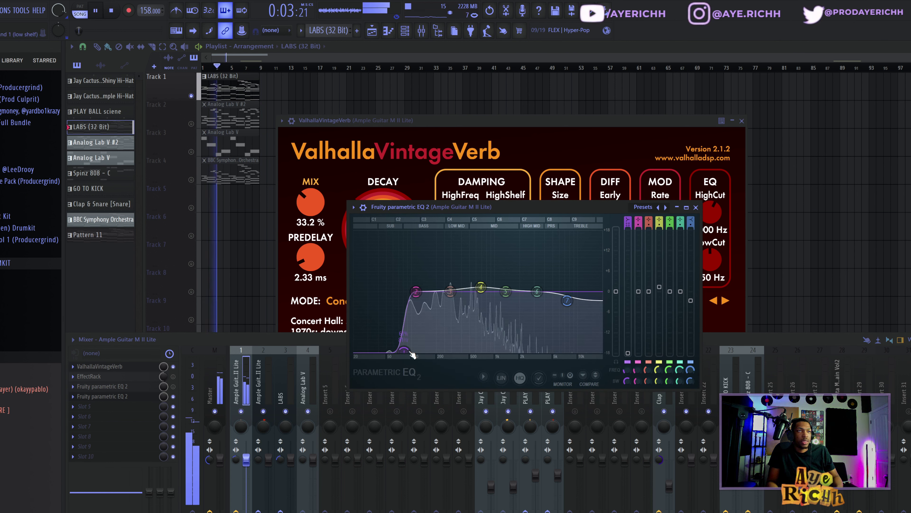
drag(406, 353, 426, 353)
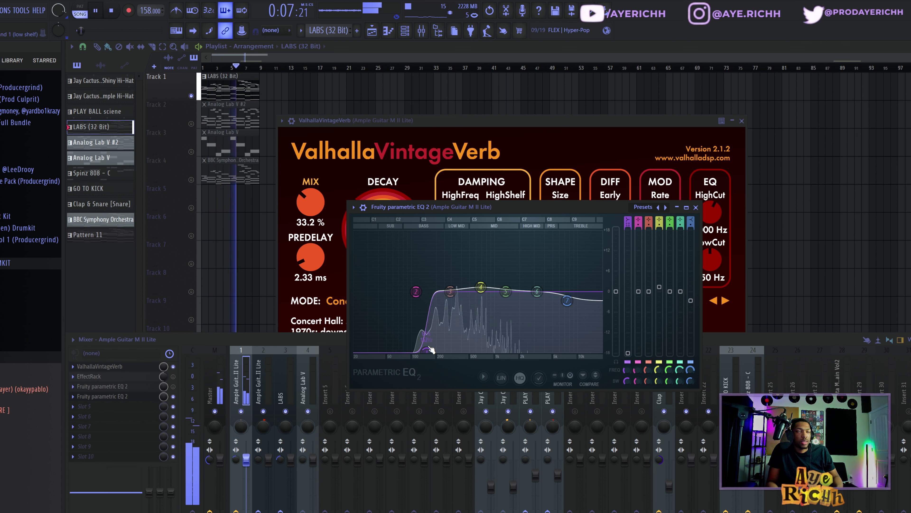
click(696, 207)
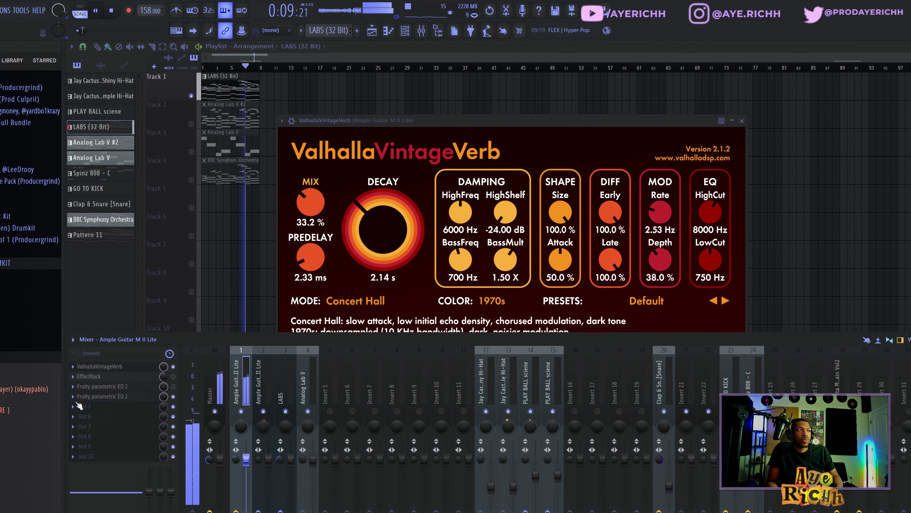
Enable the slot 3 Fruity parametric EQ 2 on insert 1 and play the LABS clip through it
key(space)
click(129, 391)
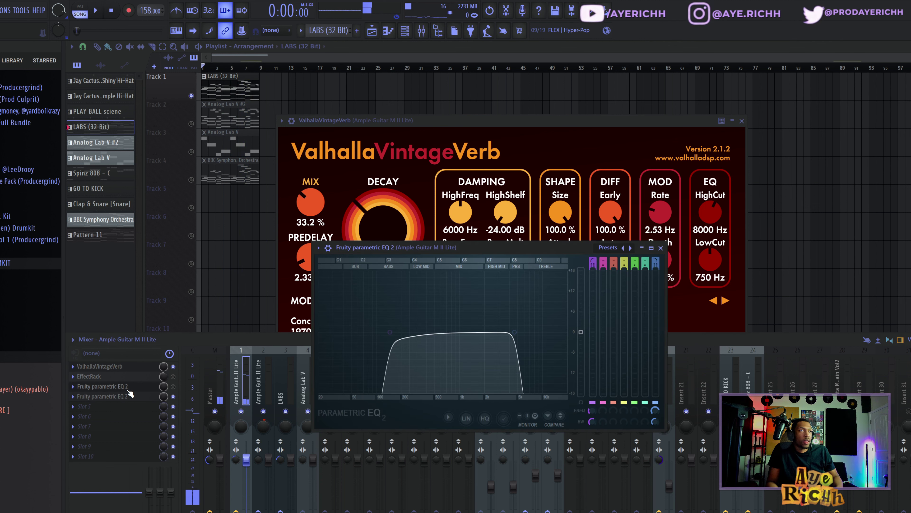
click(175, 386)
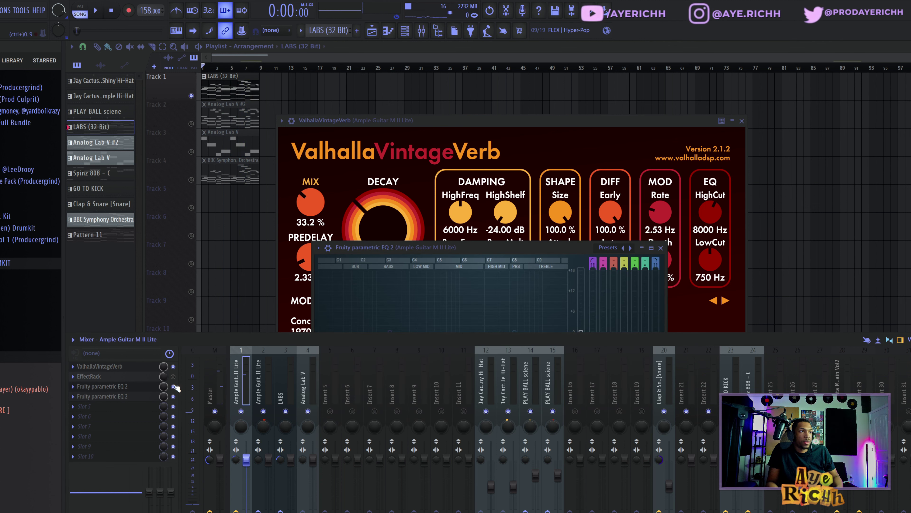
key(space)
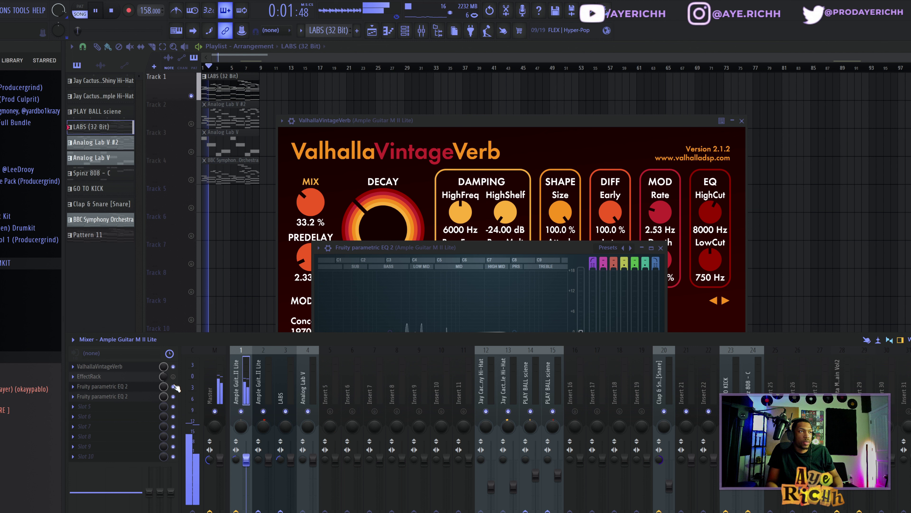
click(144, 388)
Enable EffectRack on insert 1, play the LABS clip through it, and close the EffectRack and ValhallaVintageVerb windows
click(141, 378)
key(space)
click(131, 378)
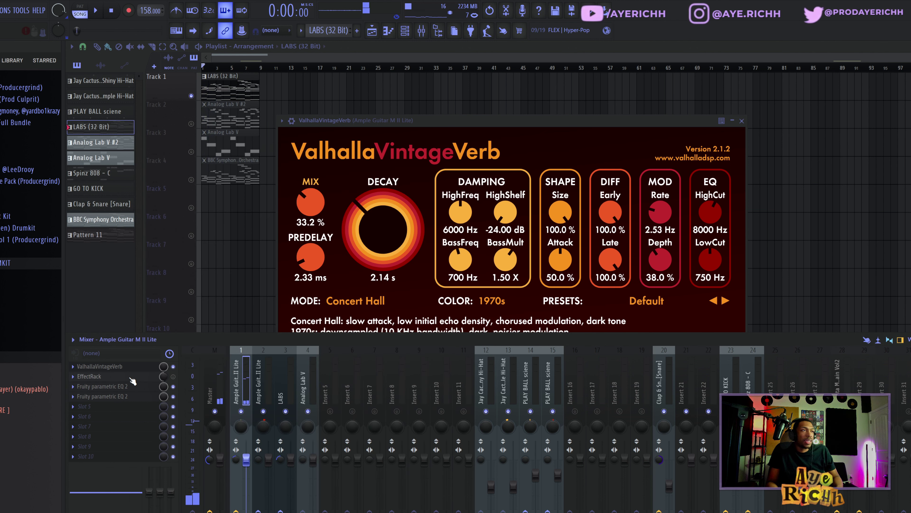
click(144, 381)
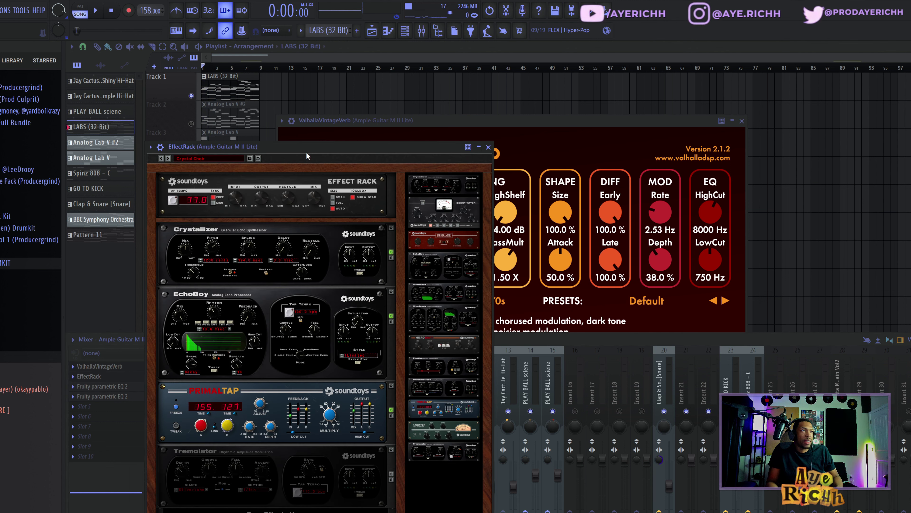
drag(290, 154, 436, 125)
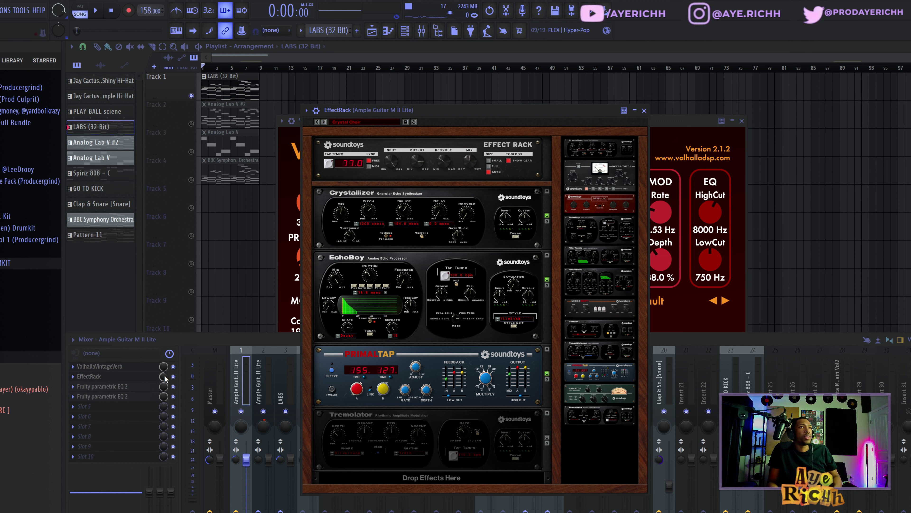
click(170, 346)
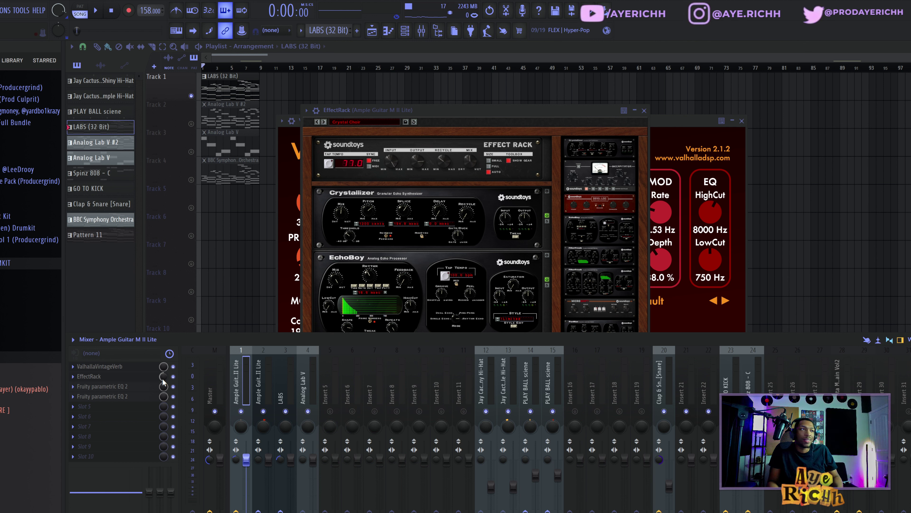
click(454, 126)
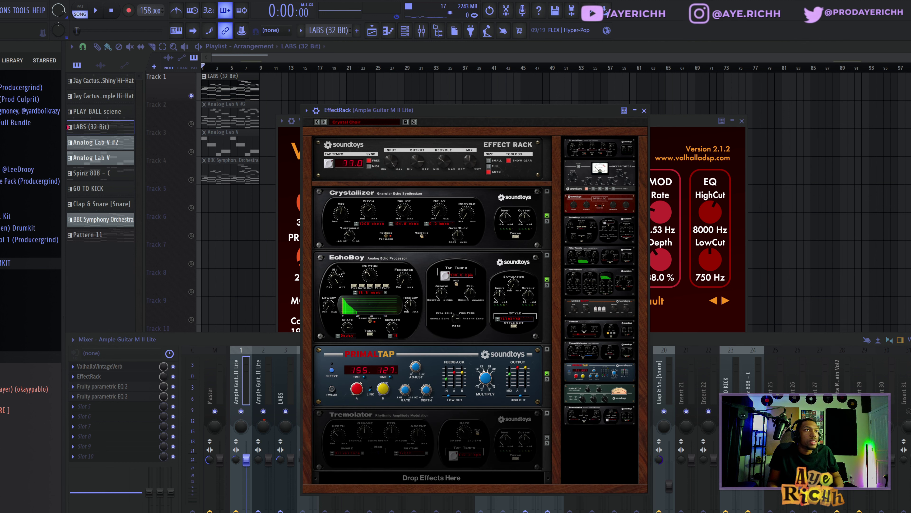
click(170, 353)
key(space)
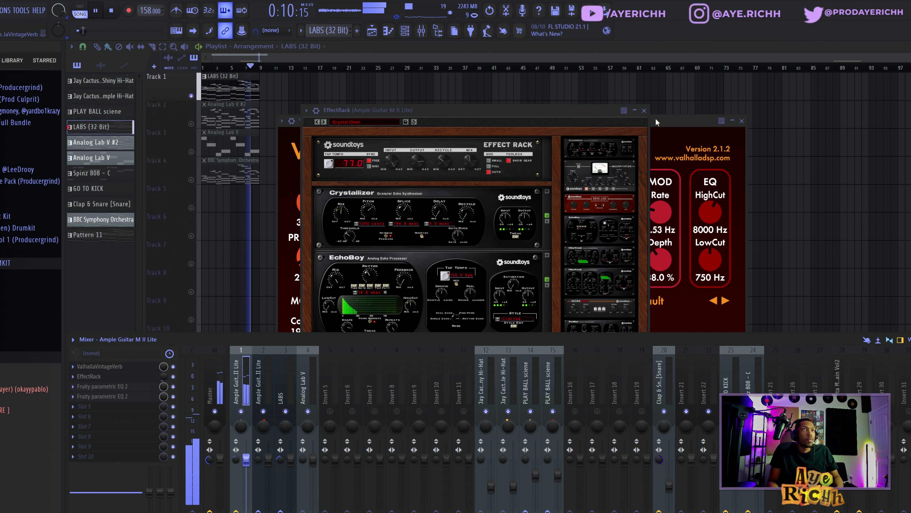
key(Escape)
click(741, 121)
key(space)
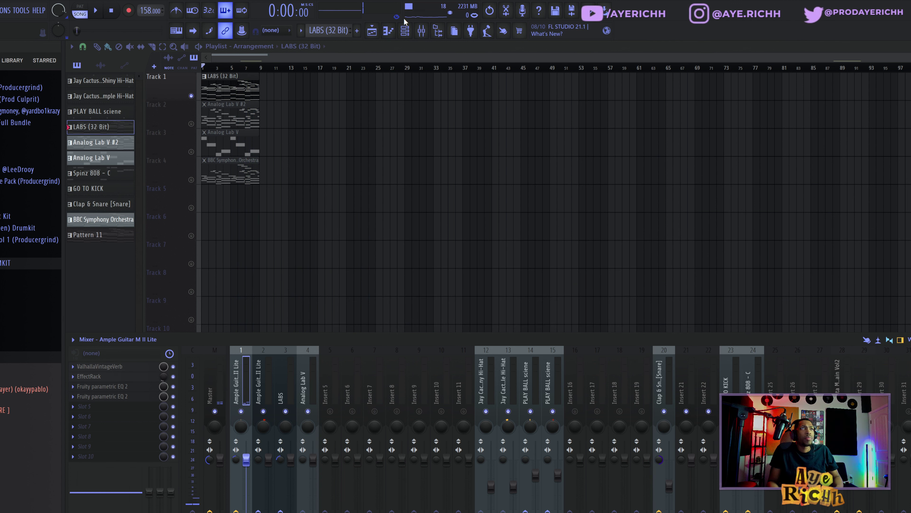
Open the LABS instrument from the channel rack to check its sound, and close both windows
click(406, 32)
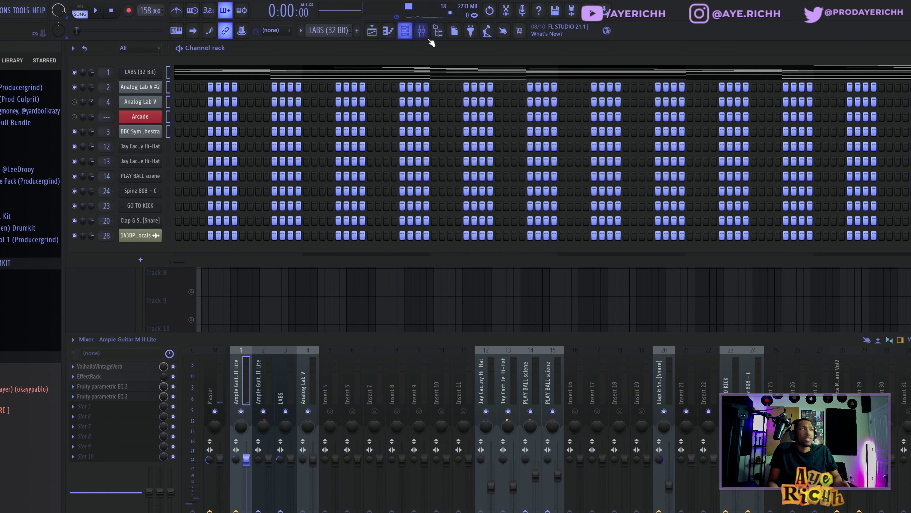
click(157, 71)
click(710, 134)
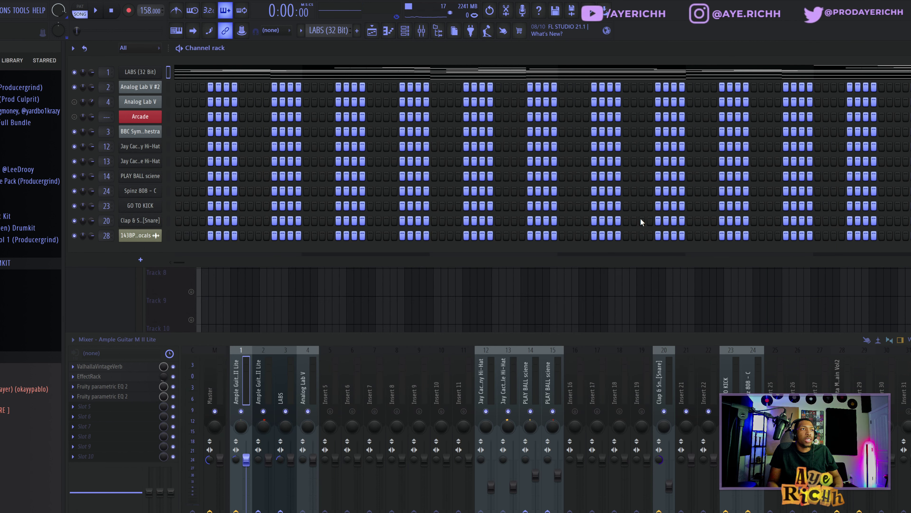
key(Escape)
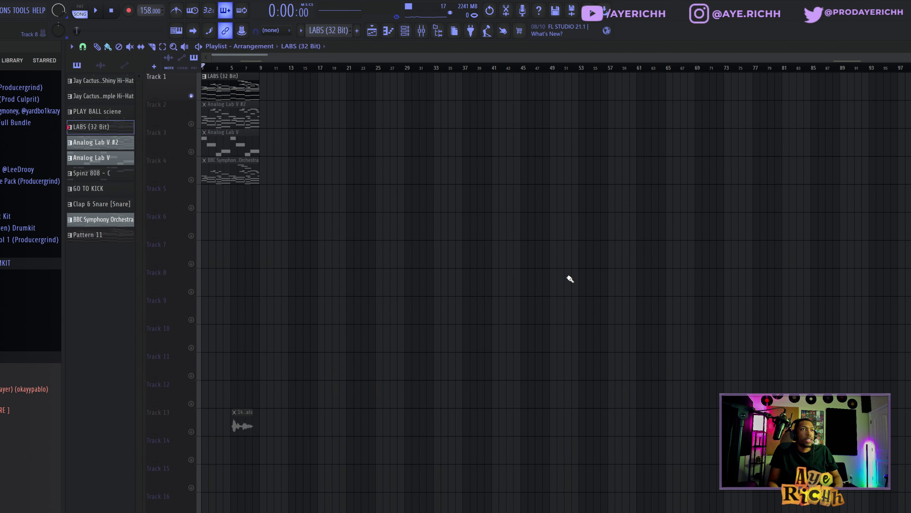
Solo playlist Track 2 with the Analog Lab V #2 clip, play it, and show the effect chain of mixer insert 2
click(192, 124)
right_click(191, 126)
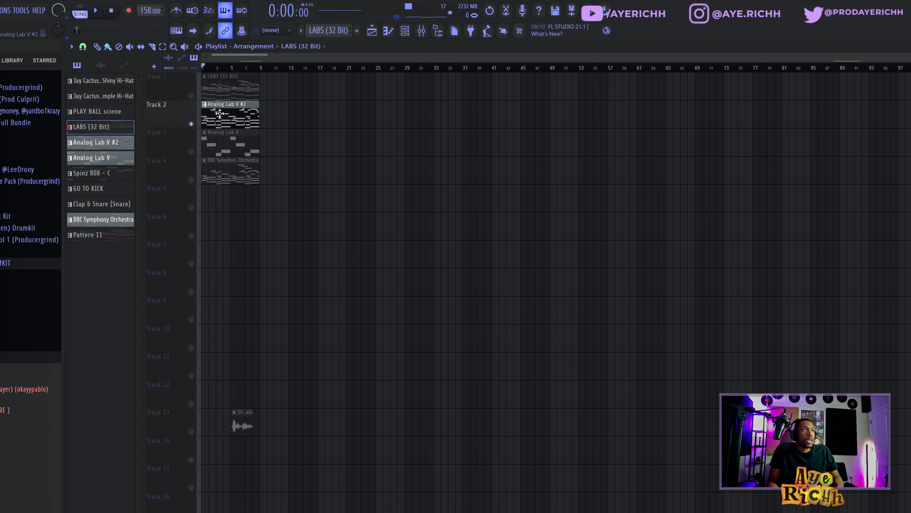
key(space)
click(421, 31)
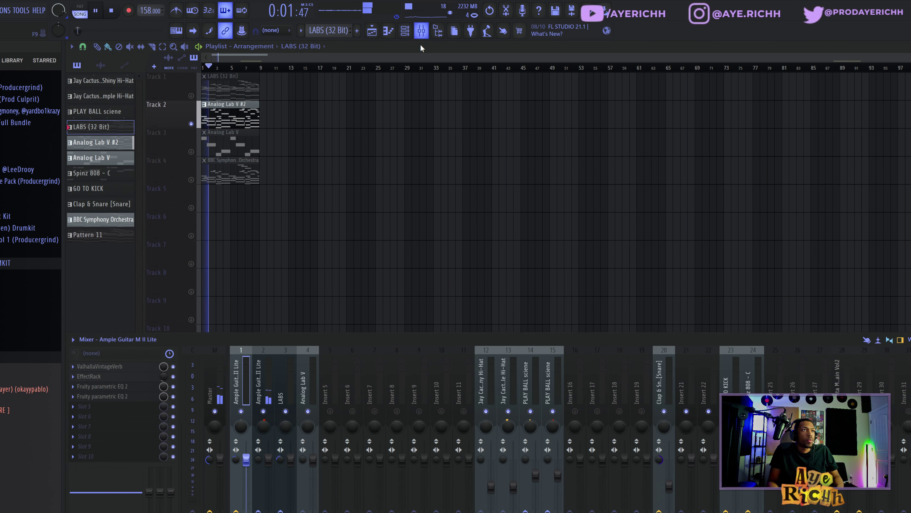
click(272, 371)
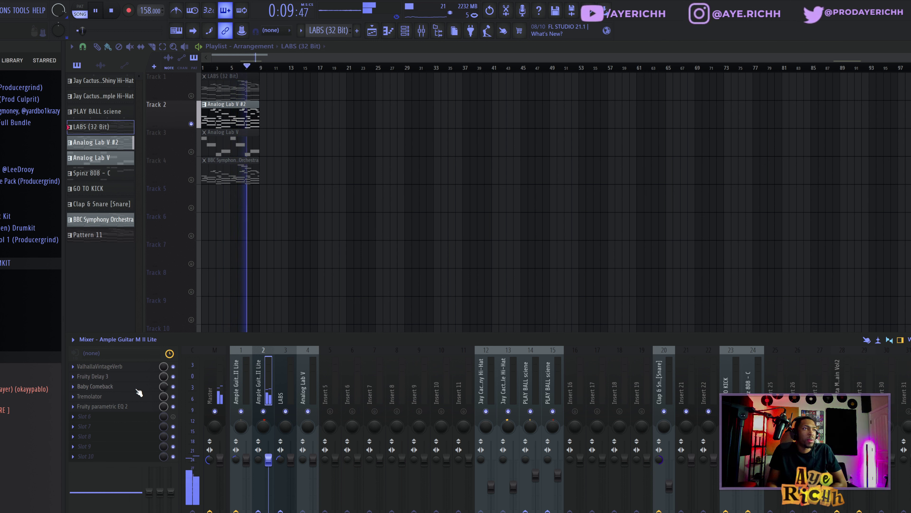
Open and bypass Tremolator on mixer insert 2, and check the insert's Fruity parametric EQ 2
click(118, 397)
drag(627, 336, 409, 183)
key(space)
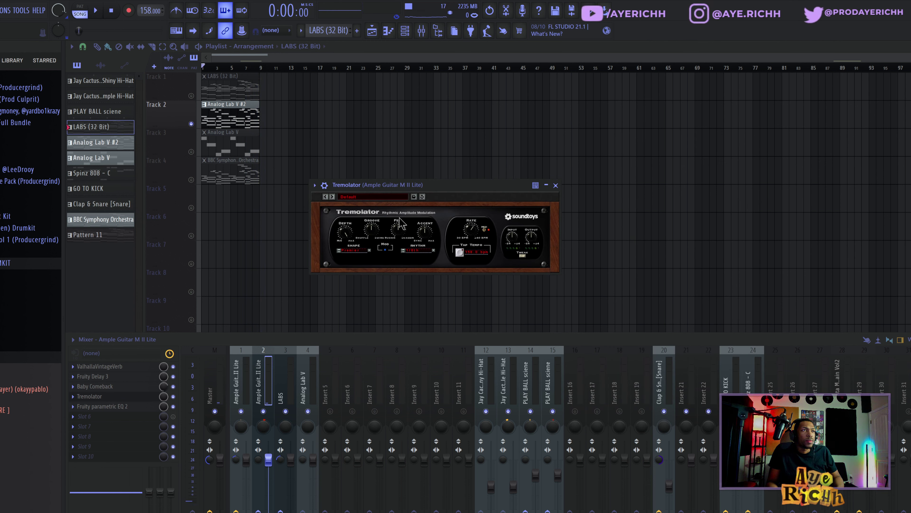
click(173, 397)
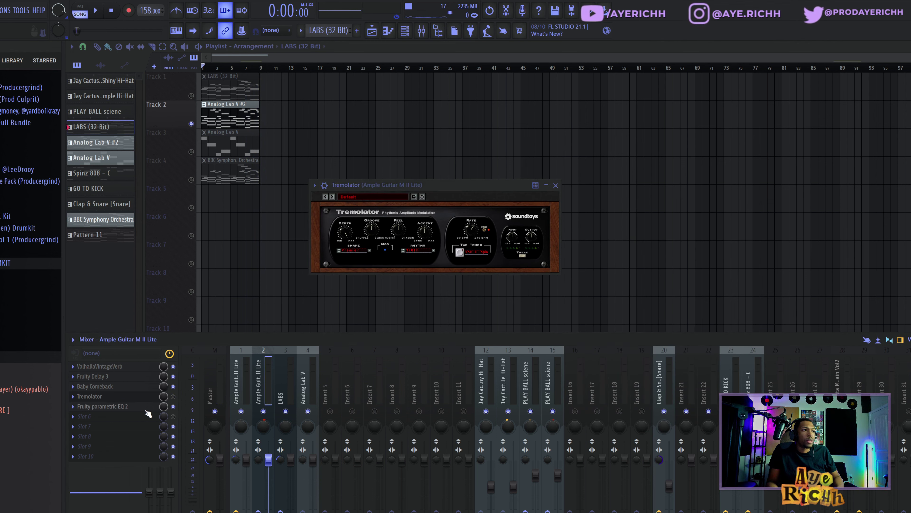
click(145, 409)
click(145, 409)
Check and bypass the Baby Comeback delay on mixer insert 2, and play the Analog Lab V #2 clip without it
click(159, 388)
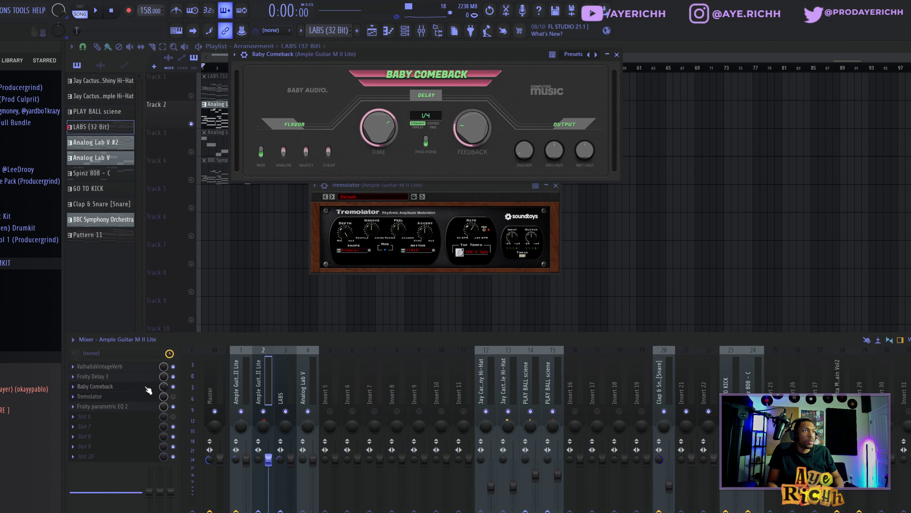
click(159, 388)
key(space)
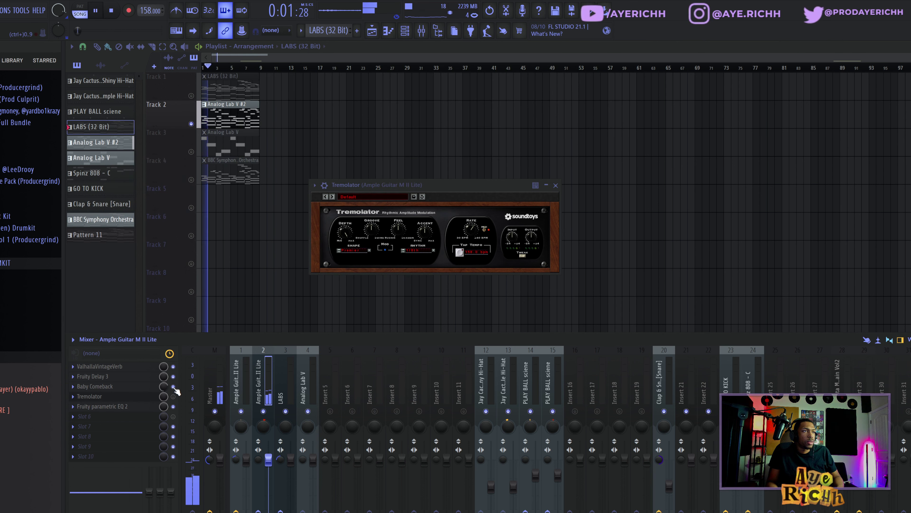
key(space)
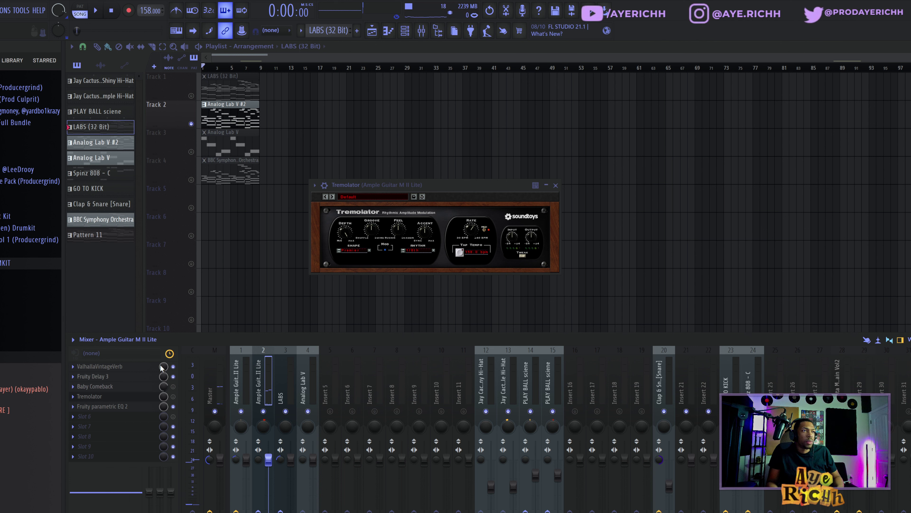
key(space)
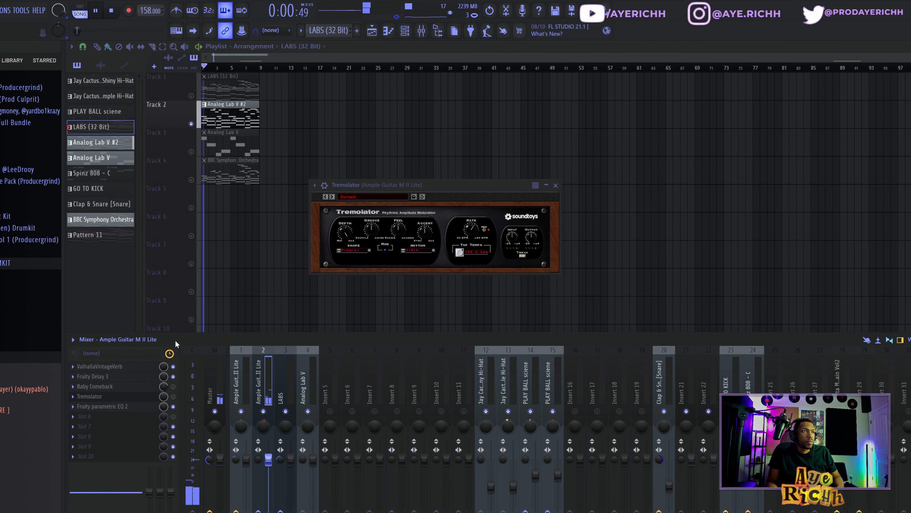
Check and bypass Fruity Delay 3 on mixer insert 2, and replay the Analog Lab V #2 clip from the start
click(131, 379)
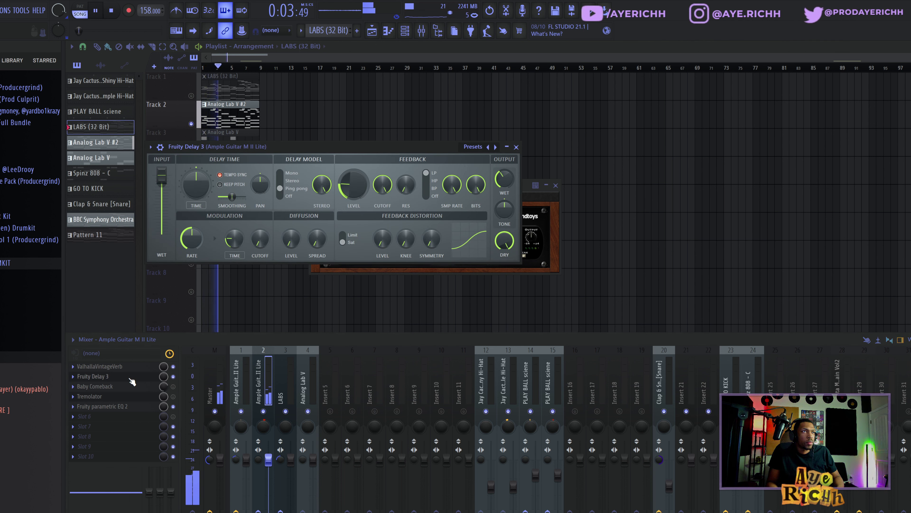
click(132, 381)
key(space)
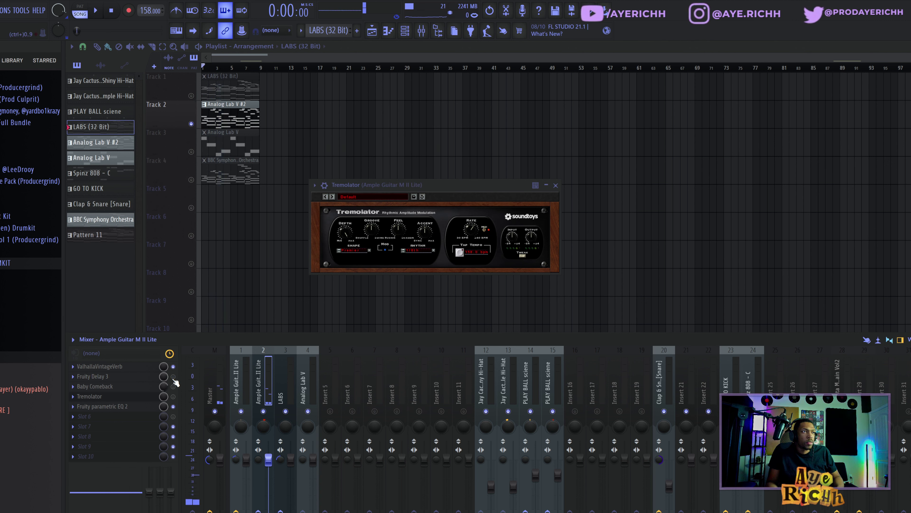
key(space)
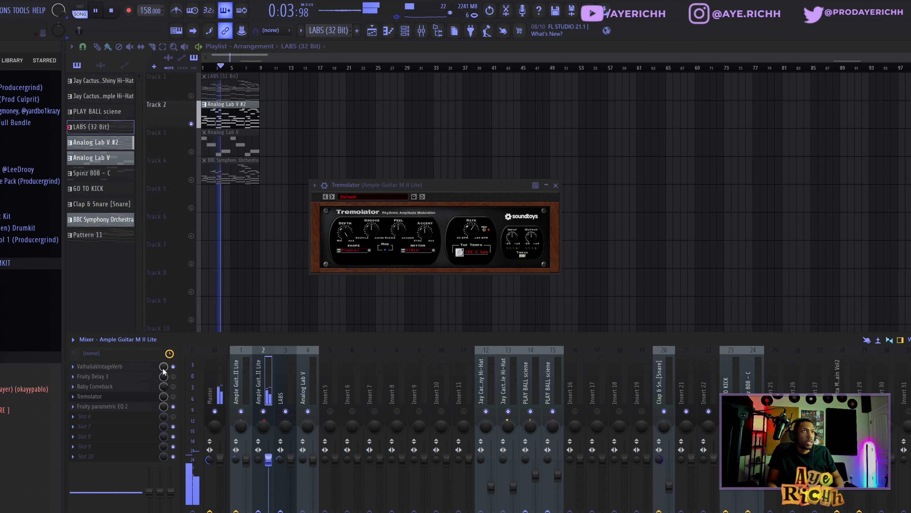
Unmute playlist Track 1 and play the LABS clip together with the Analog Lab V #2 clip on Track 2
key(space)
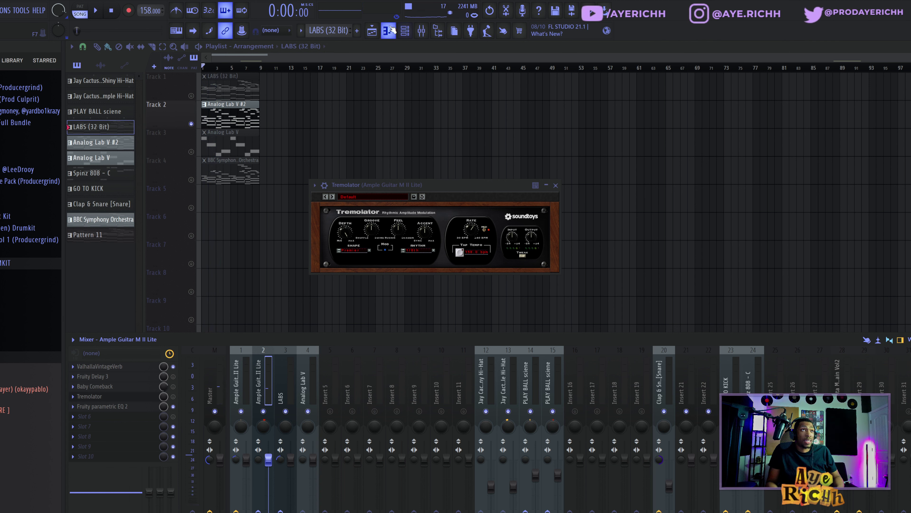
click(419, 32)
click(405, 31)
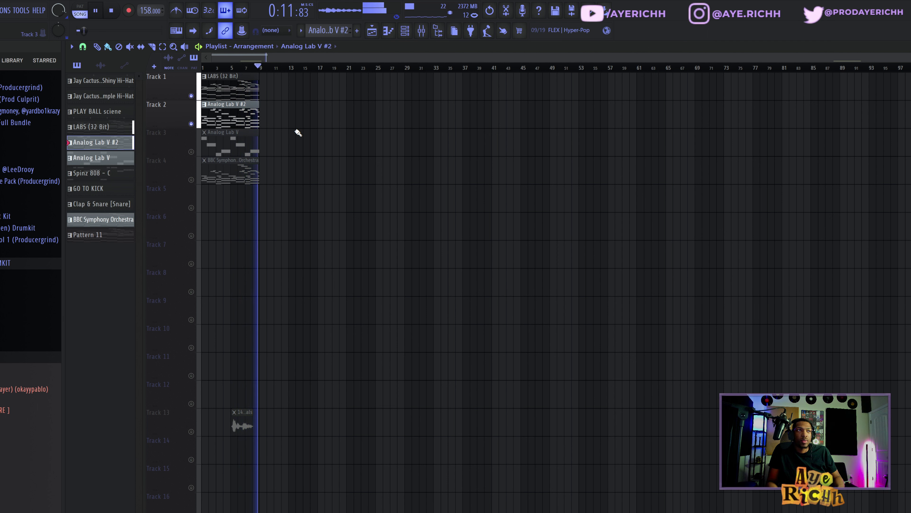
key(space)
Unmute playlist Tracks 3 and 4 with the Analog Lab V and BBC Symphony Orchestra clips
click(421, 30)
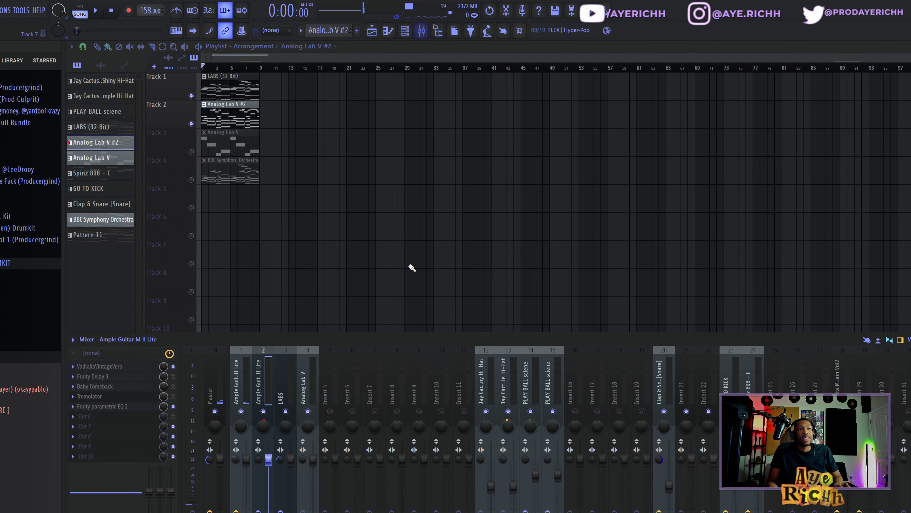
click(191, 151)
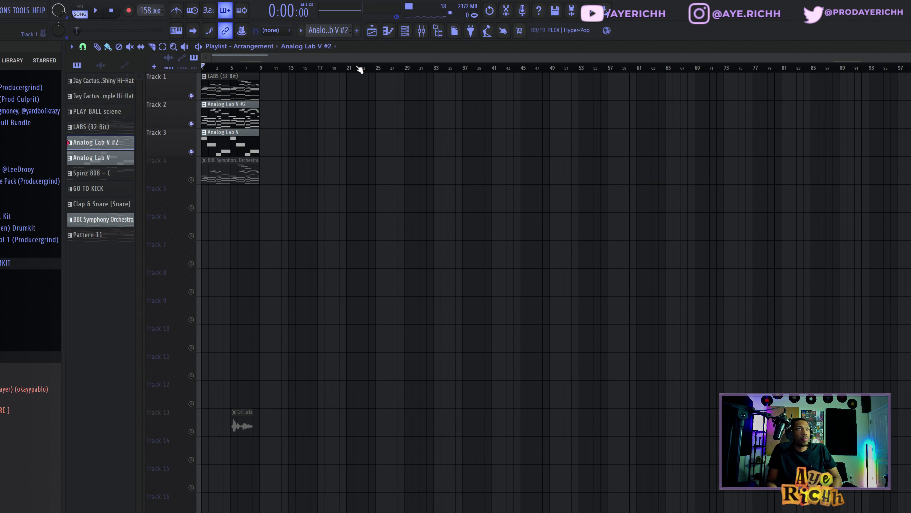
click(414, 30)
key(F6)
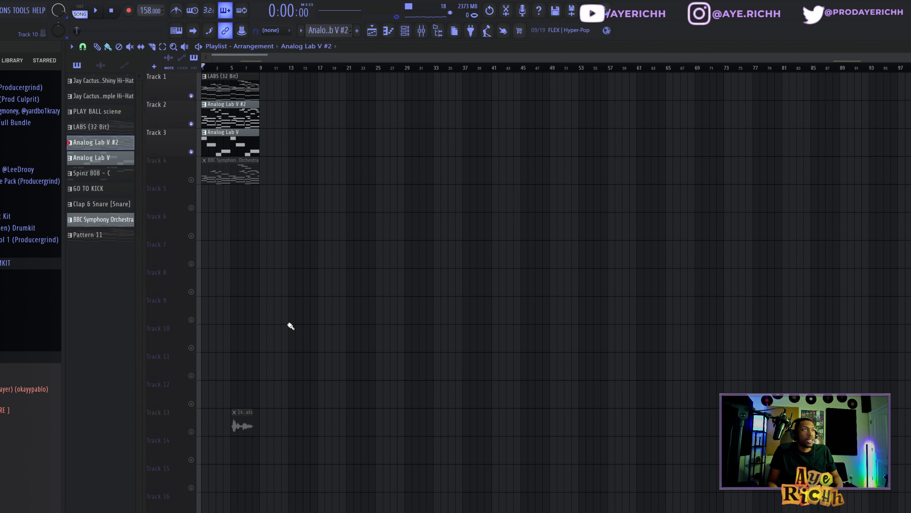
click(192, 179)
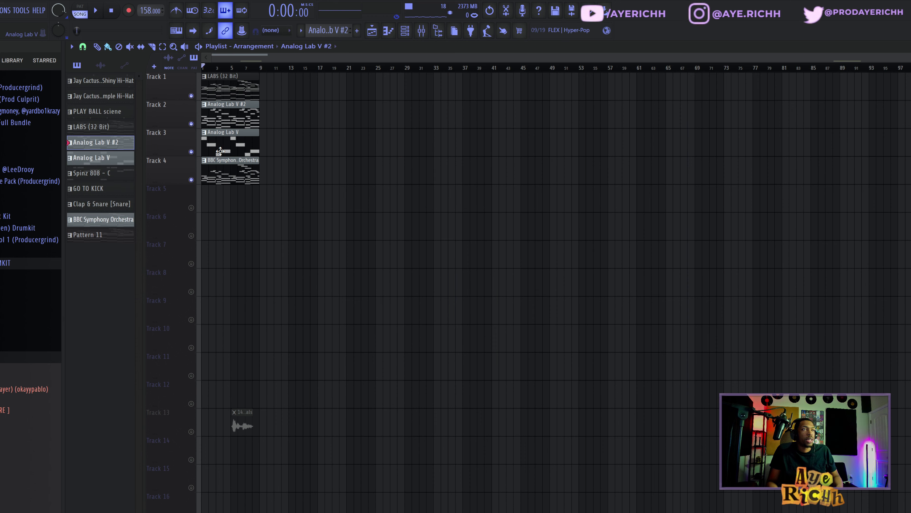
Enable the Analog Lab V channel in the channel rack, open its instrument and play its pattern alone
click(421, 30)
click(405, 31)
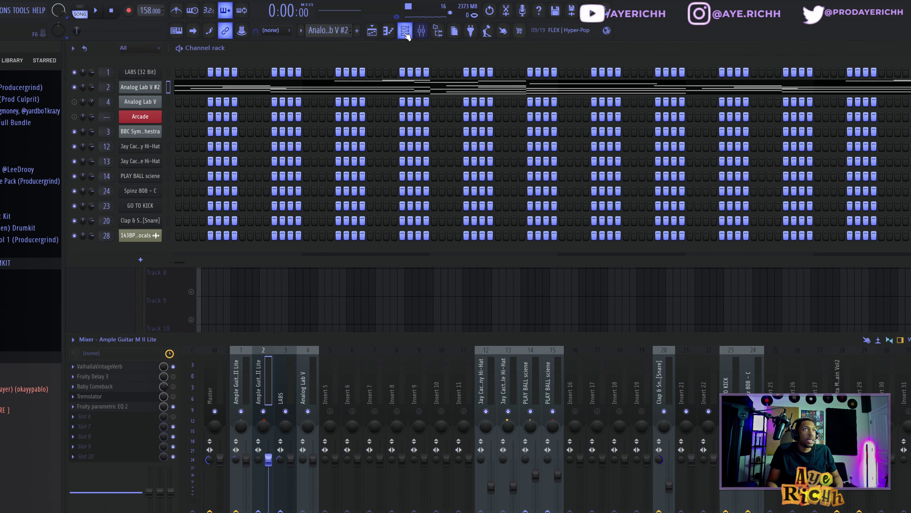
click(138, 103)
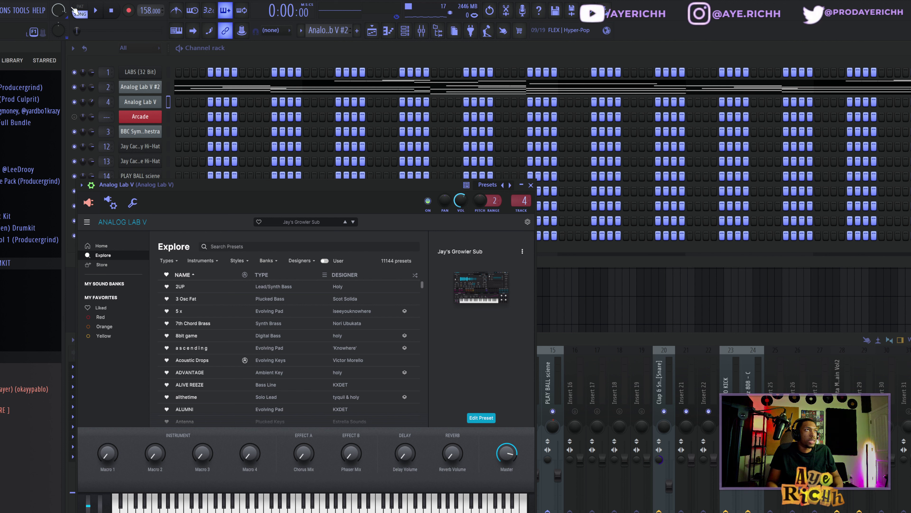
scroll(347, 28, down, 1)
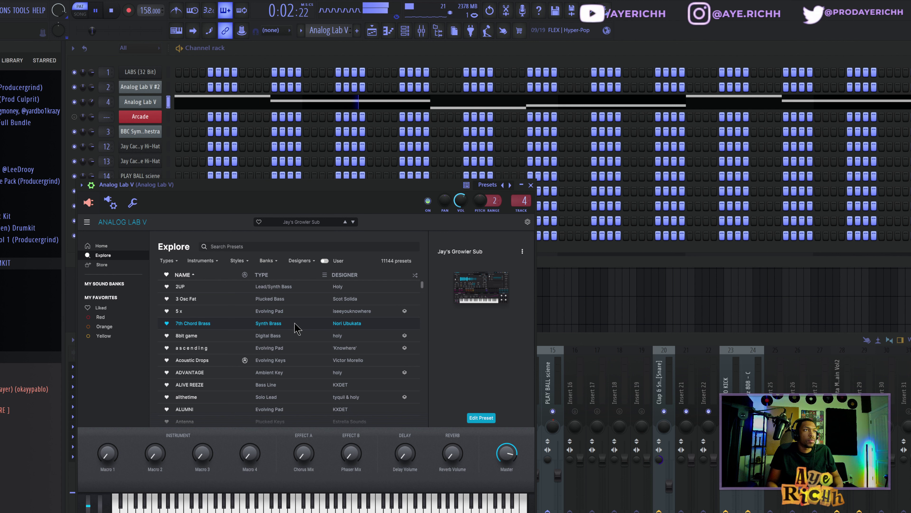
key(space)
Try the ALIVE REEZE preset in Analog Lab V, and replace that channel's instrument with BooBass
scroll(284, 348, down, 1)
click(283, 350)
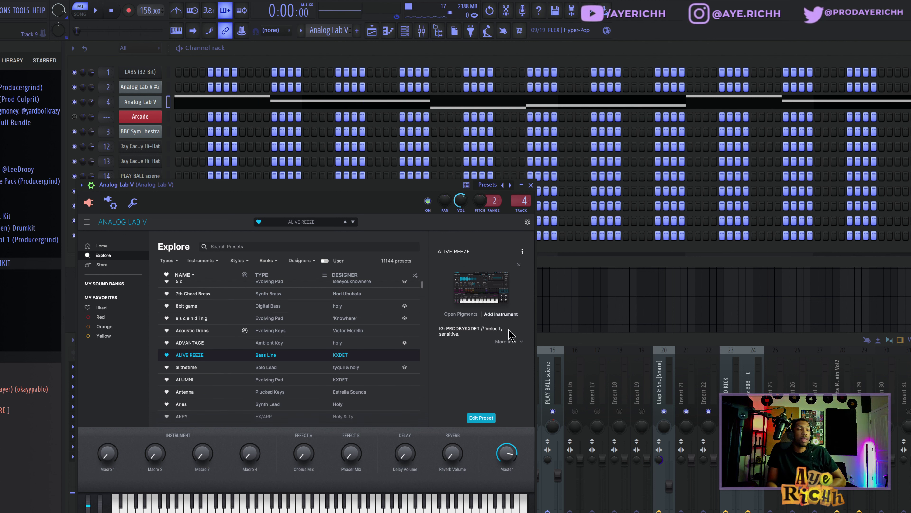
right_click(143, 105)
mouse_move(224, 171)
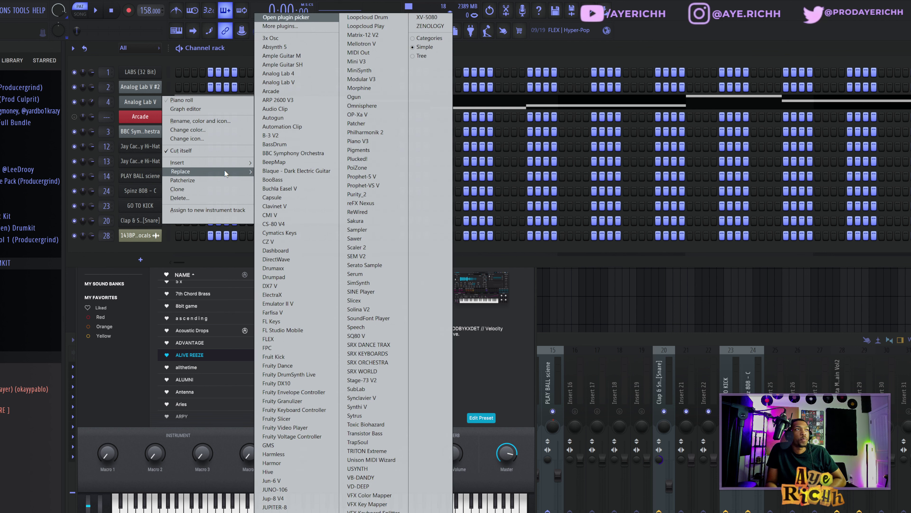
click(275, 180)
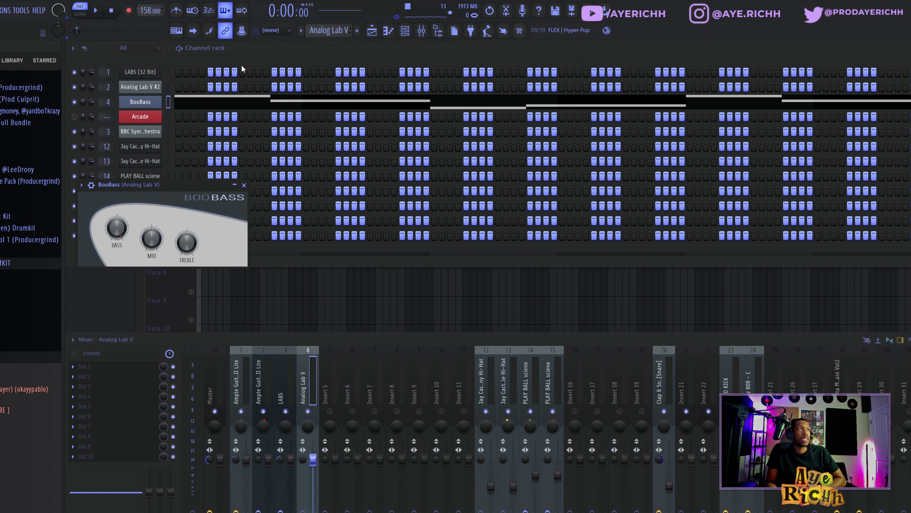
Play the full arrangement with the BooBass sound and bring up the BooBass channel's notes in the piano roll
click(257, 51)
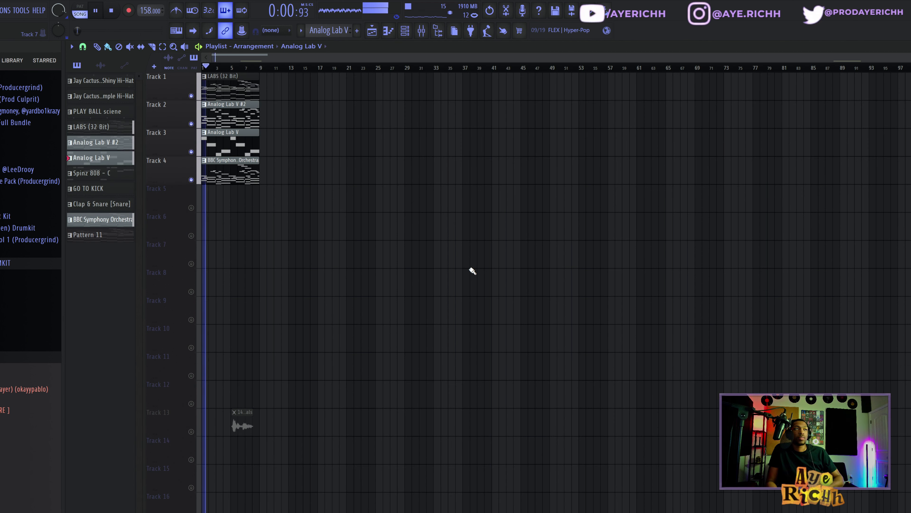
click(405, 31)
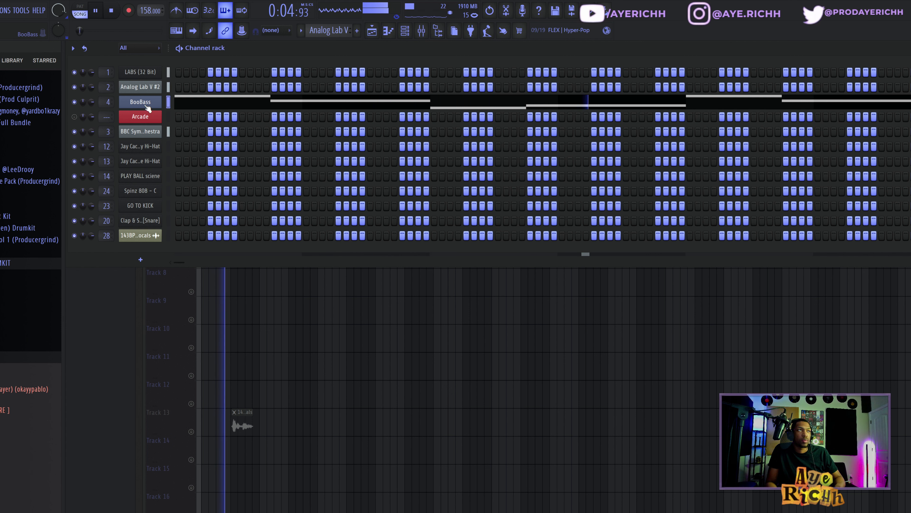
right_click(160, 97)
click(171, 99)
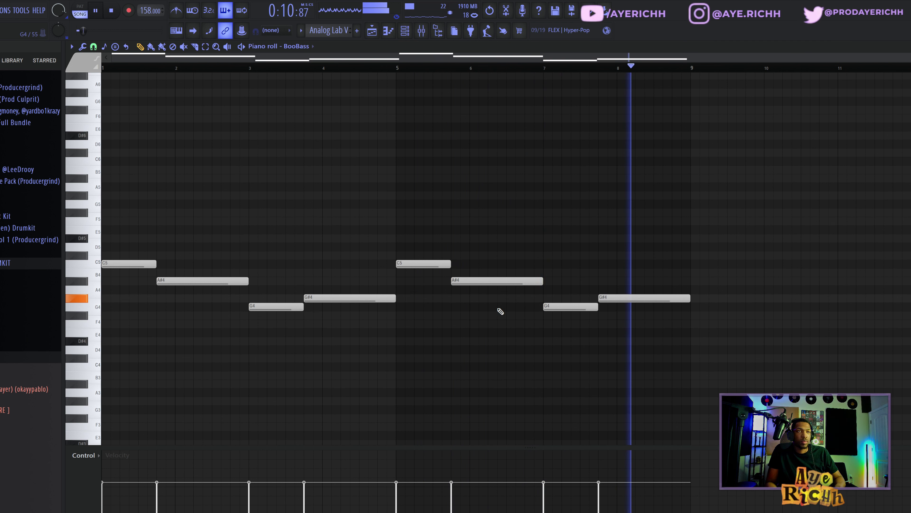
key(space)
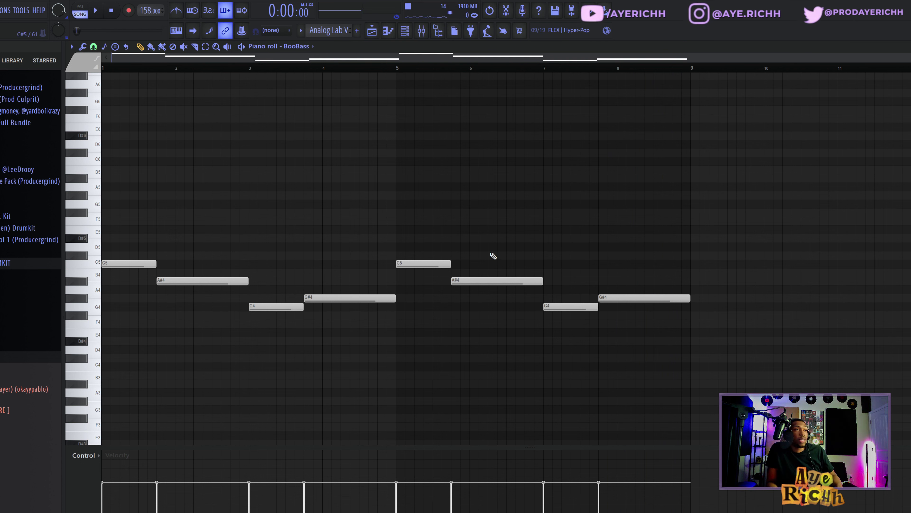
Shorten the BooBass C5 note at bar 5 and add a very short C5 just before the following A#4
drag(445, 289, 686, 273)
ctrl+click(560, 188)
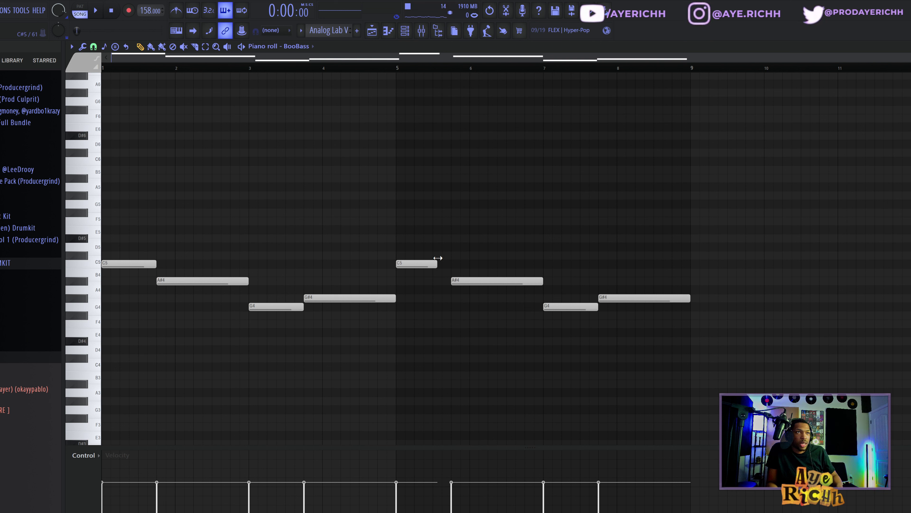
key(space)
click(444, 264)
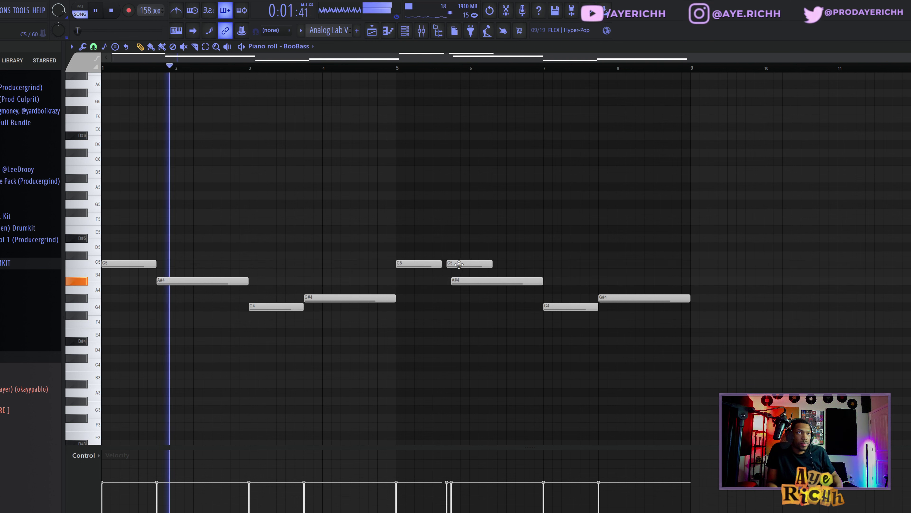
drag(441, 264, 451, 264)
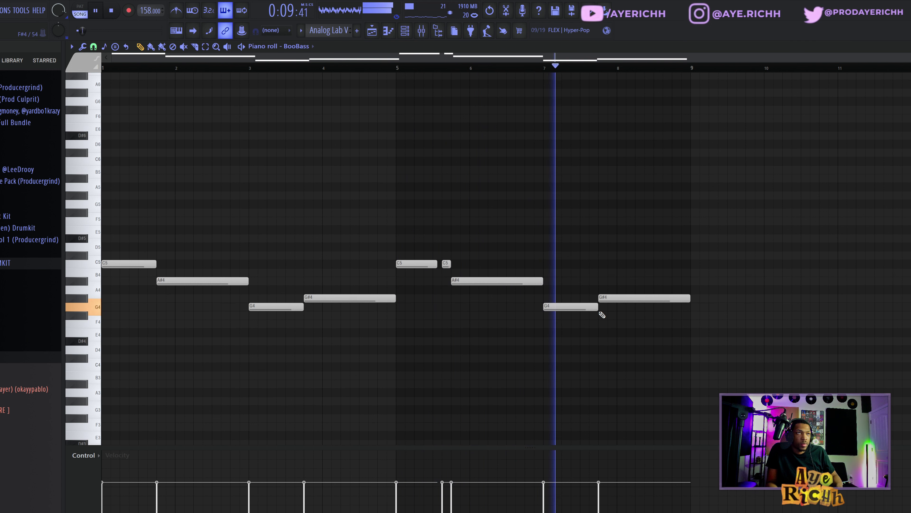
Split the G4 note at bar 7 into two equal notes and shorten the final G#4 to end midway through bar 8
key(space)
key(space)
click(571, 307)
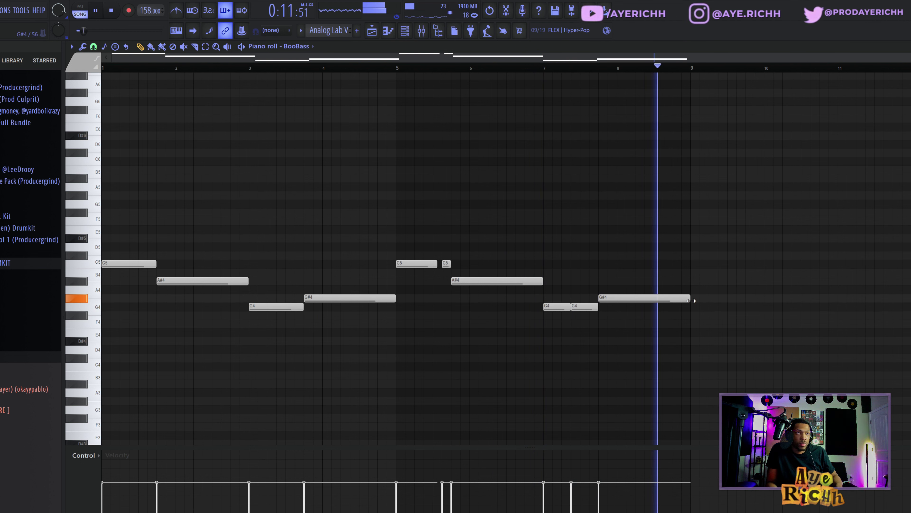
key(space)
drag(689, 301, 662, 304)
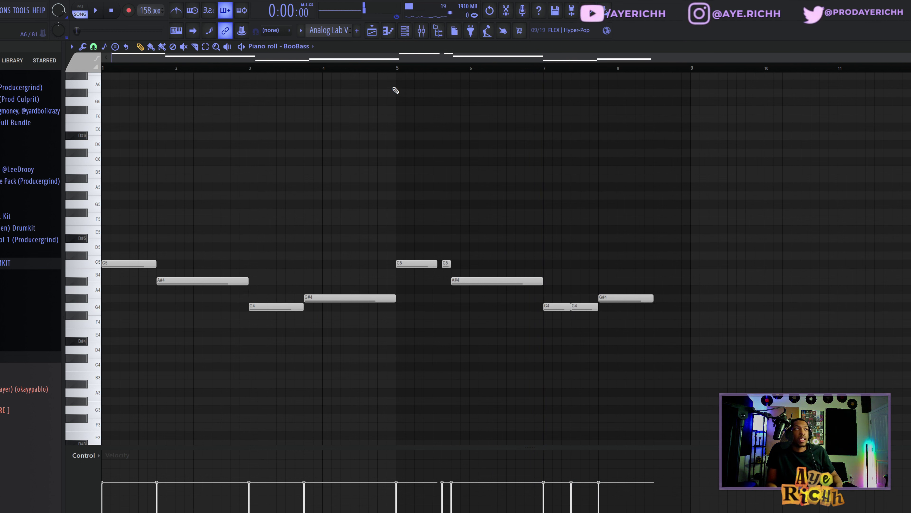
Show the LABS (32 Bit) pattern's notes in the piano roll and play its ending
scroll(339, 30, down, 1)
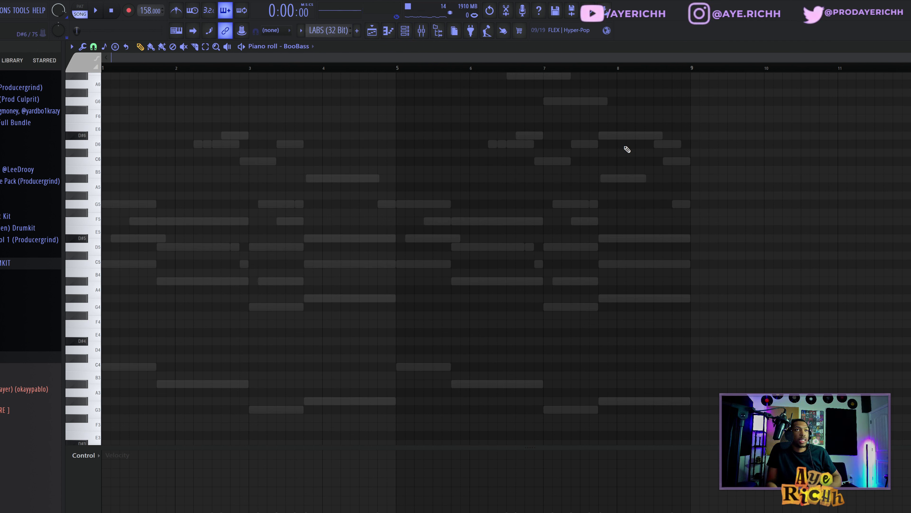
scroll(333, 30, down, 1)
scroll(331, 28, up, 1)
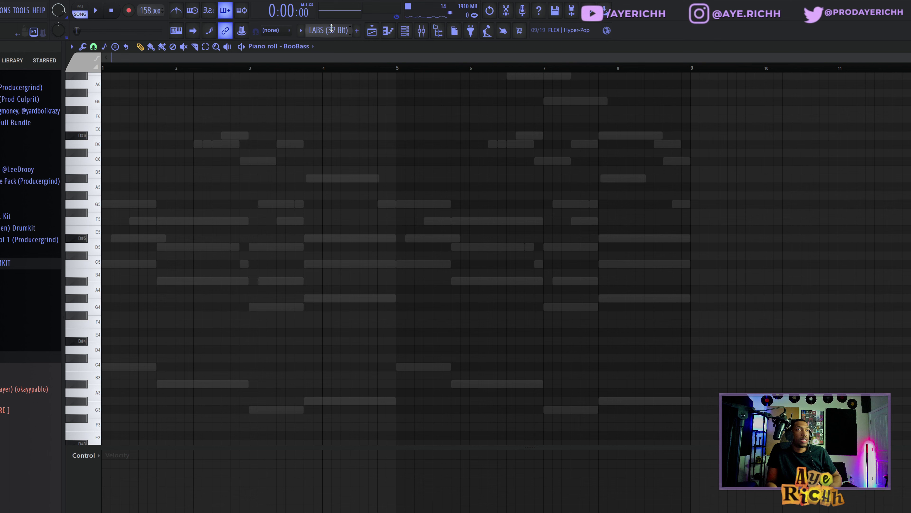
click(295, 50)
click(323, 66)
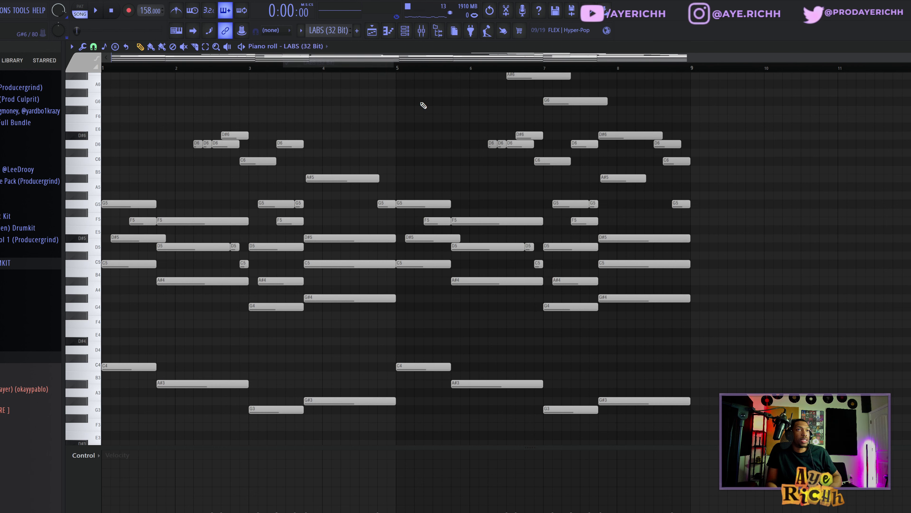
scroll(691, 197, up, 1)
key(space)
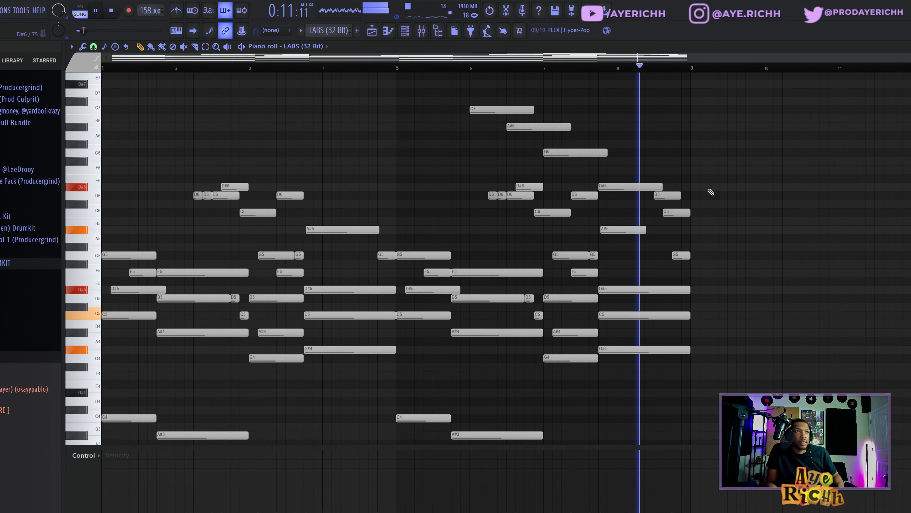
Copy the last three LABS melody notes (D6, C6, G5) into the end of bar 8 of the BooBass part, one octave lower
key(space)
ctrl+click(663, 187)
drag(663, 188, 694, 267)
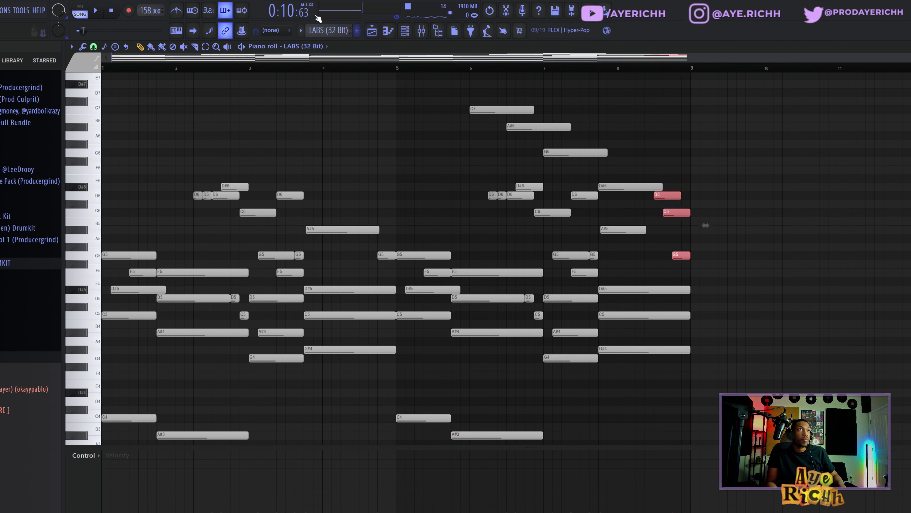
scroll(325, 32, down, 4)
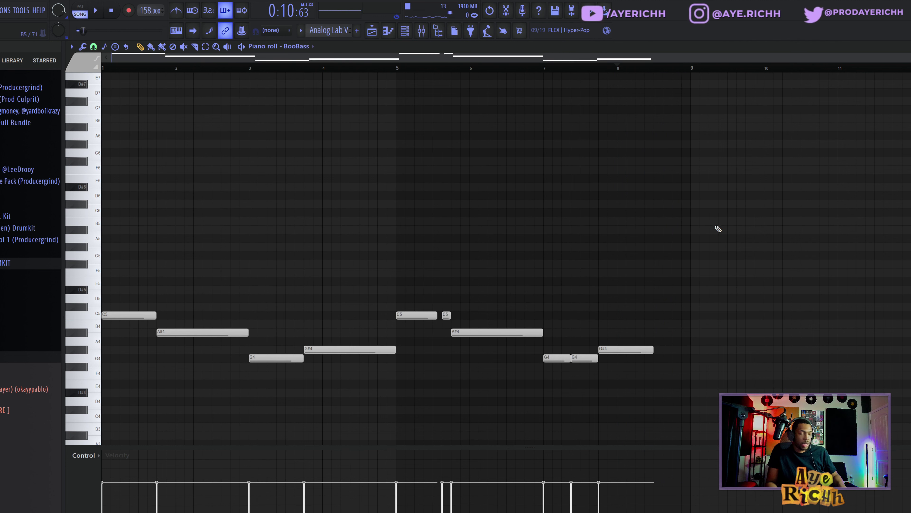
drag(629, 195, 664, 253)
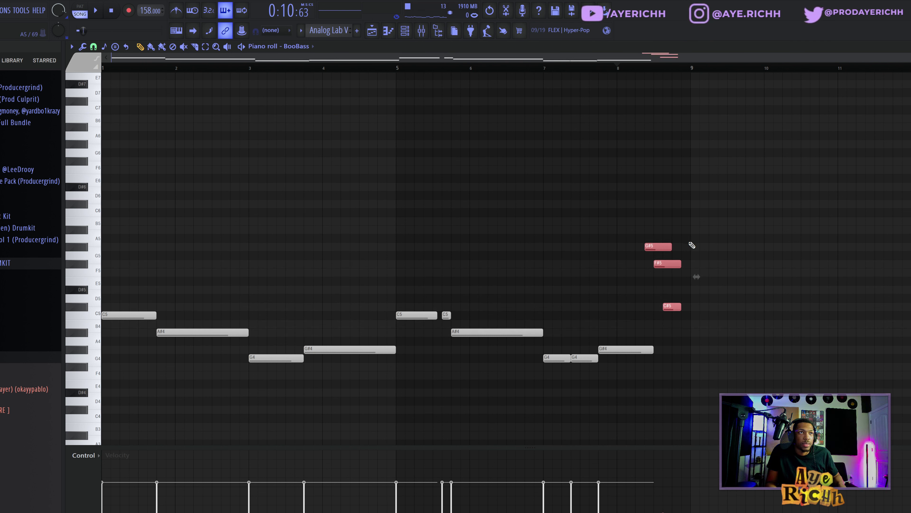
key(ctrl+z)
drag(633, 196, 667, 198)
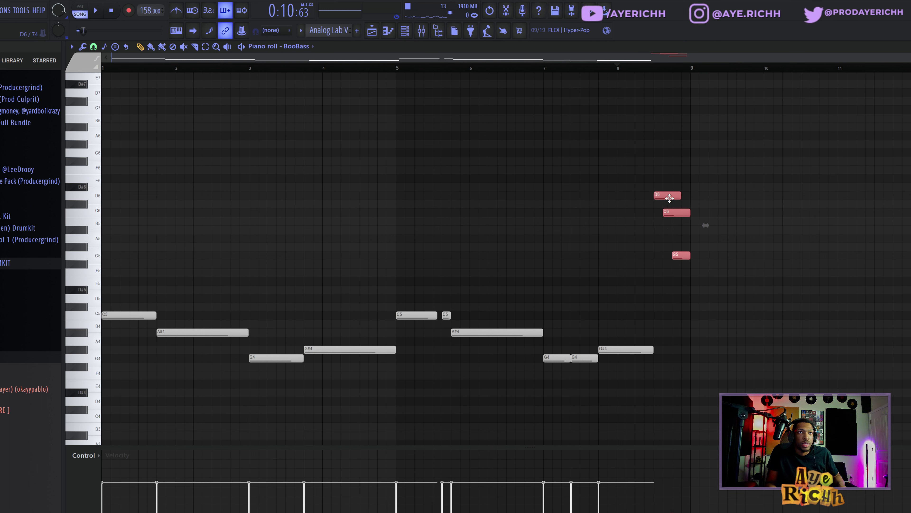
key(ctrl+Down)
Play the new BooBass ending and shorten its D5 and C5 notes so that the three closing notes do not overlap
key(space)
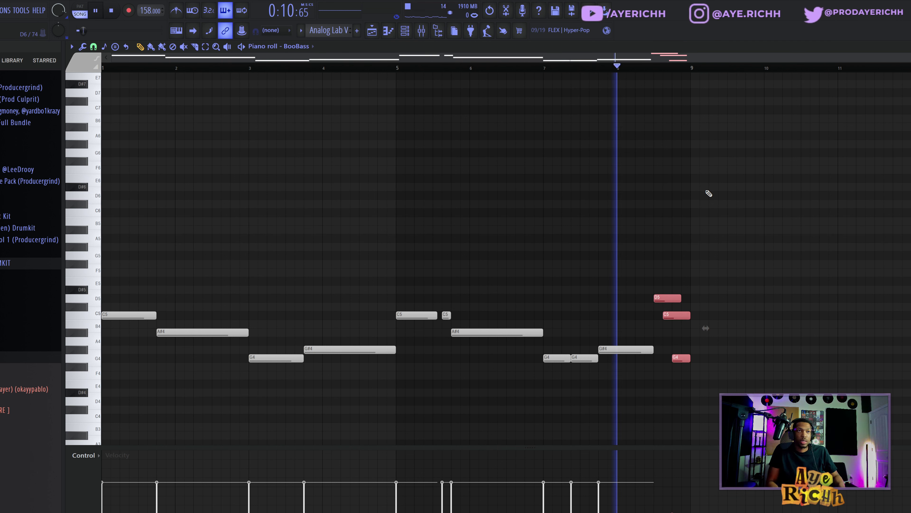
click(697, 308)
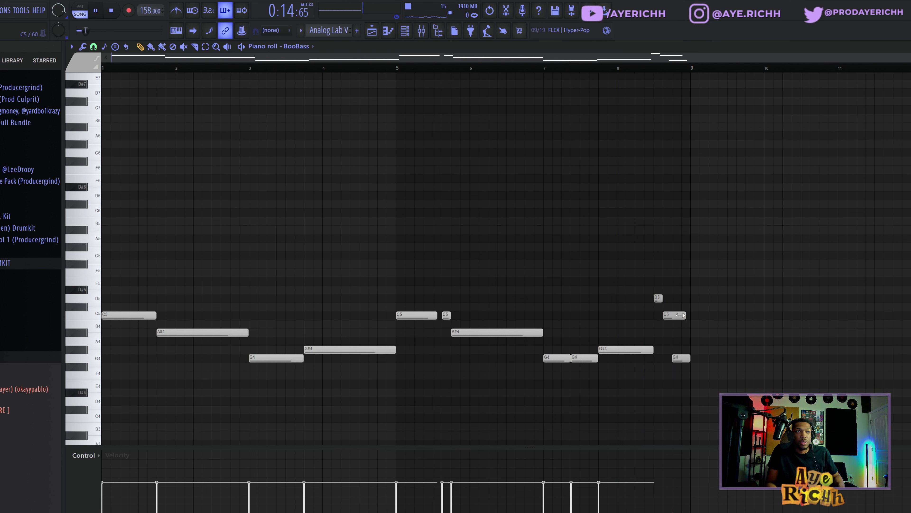
drag(721, 268, 655, 388)
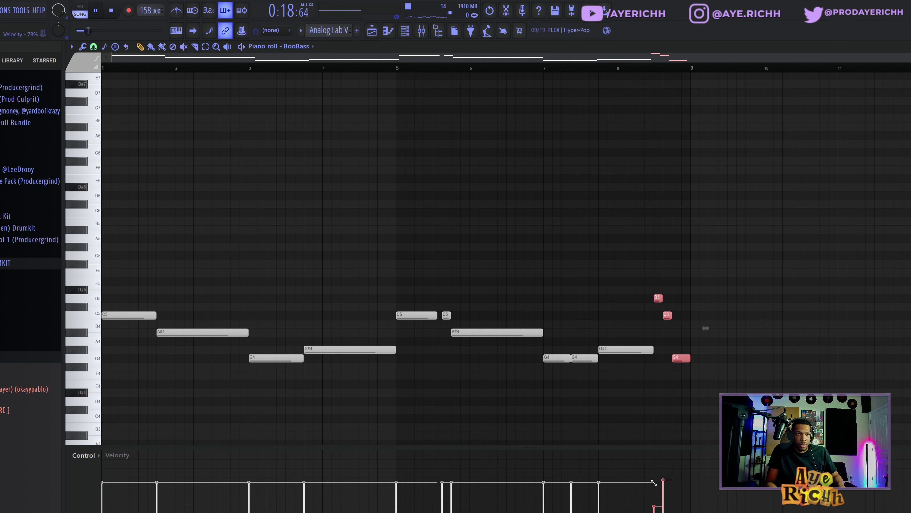
Select all the BooBass notes and apply the piano roll's randomizer to them
drag(769, 173, 104, 388)
key(alt+r)
click(490, 401)
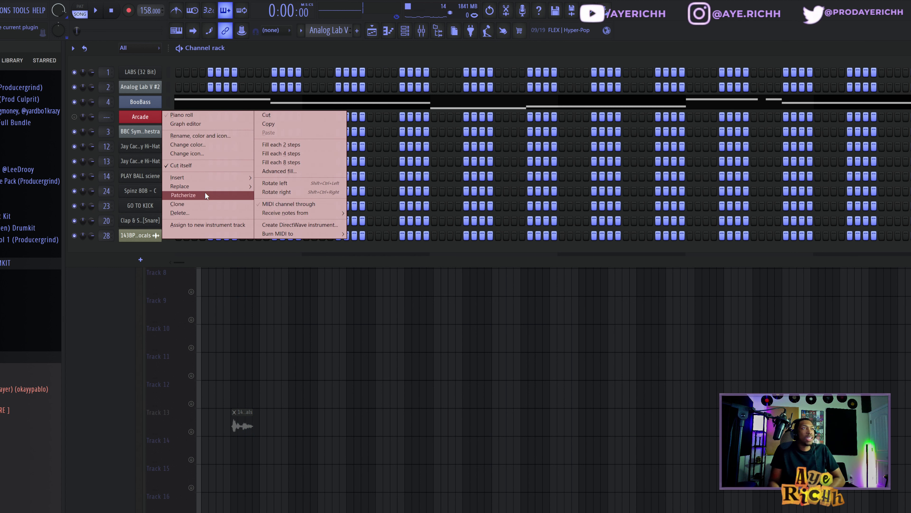
Replace the Arcade channel's instrument with VOCAL RUNS 2
mouse_move(211, 185)
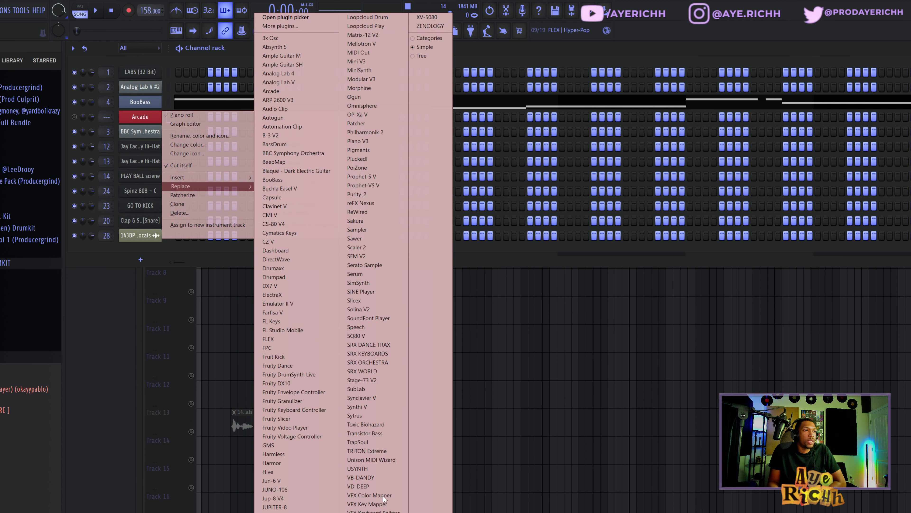
drag(253, 92, 544, 274)
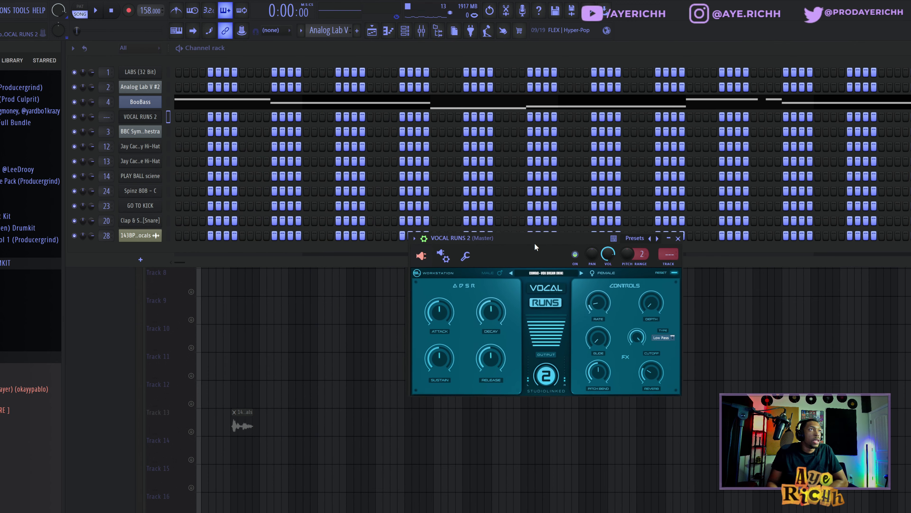
Load the VOX - MIN KIT 15 preset in VOCAL RUNS 2 and extend its C6 note from bar 1 to bar 5
click(553, 304)
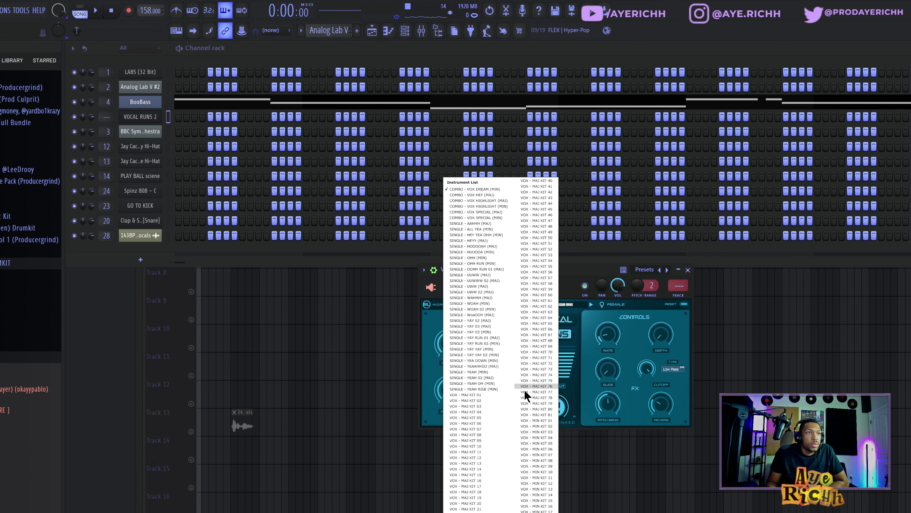
click(531, 501)
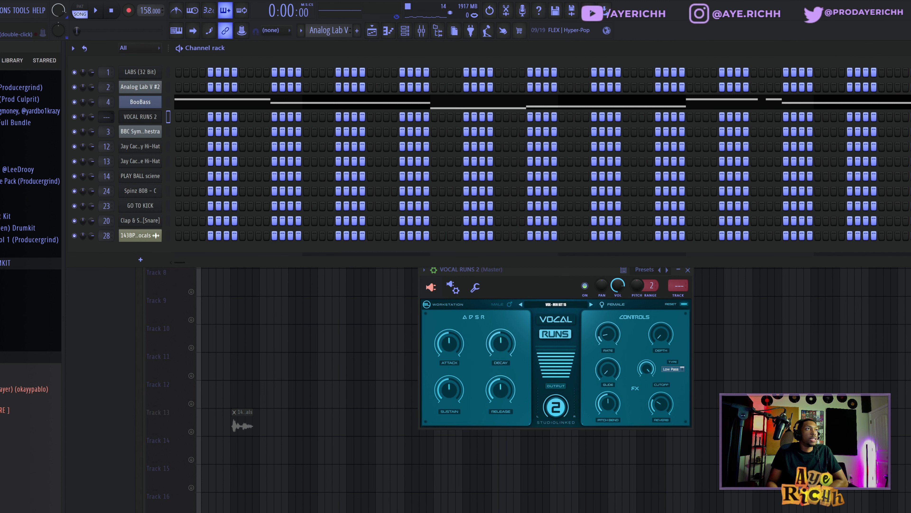
key(F7)
key(space)
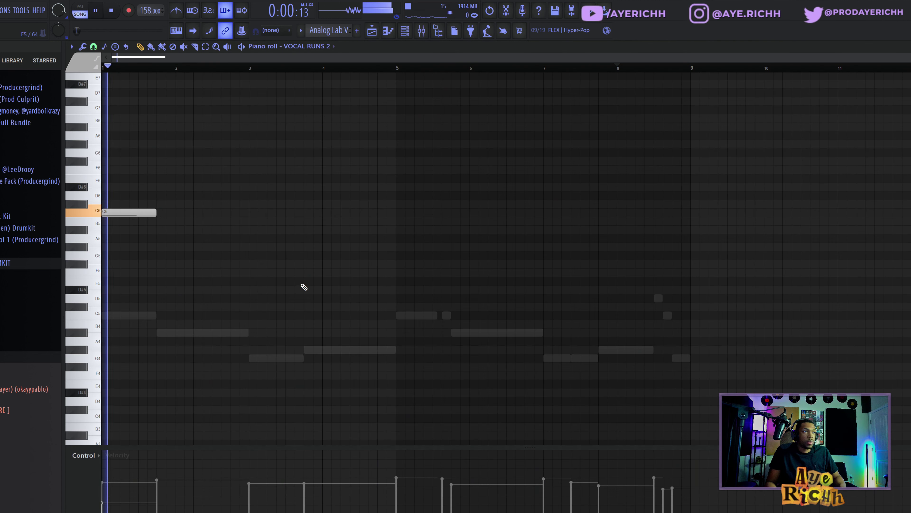
drag(156, 212, 249, 212)
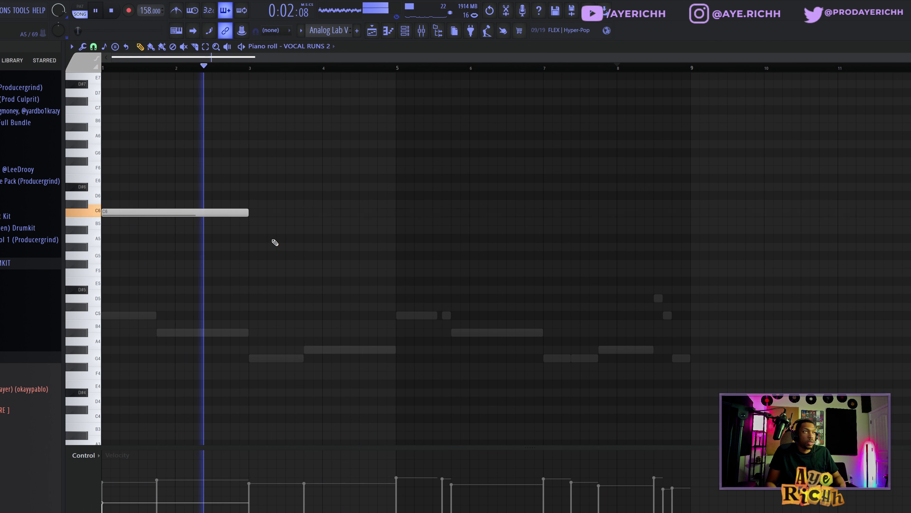
key(space)
drag(249, 212, 396, 218)
key(space)
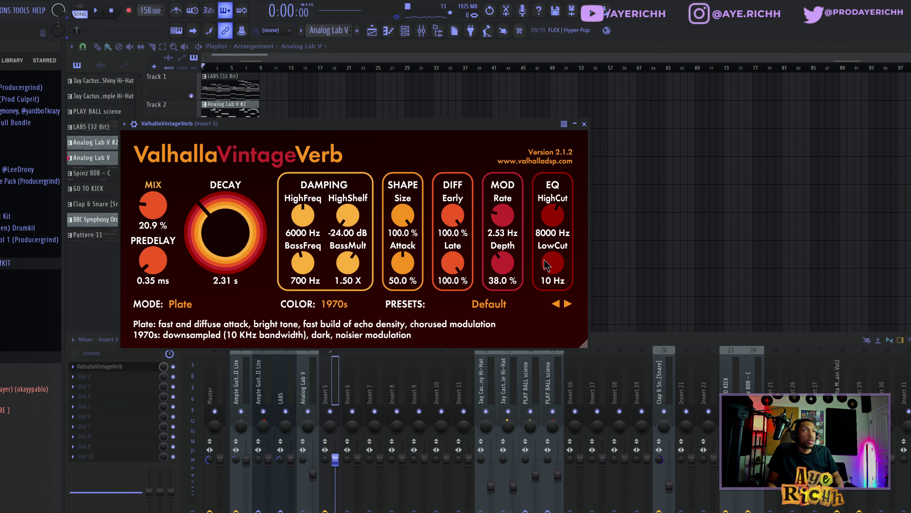
Add Fruity parametric EQ 2 to mixer Insert 5 during playback and shape its curve to roll off the lows and highs
key(space)
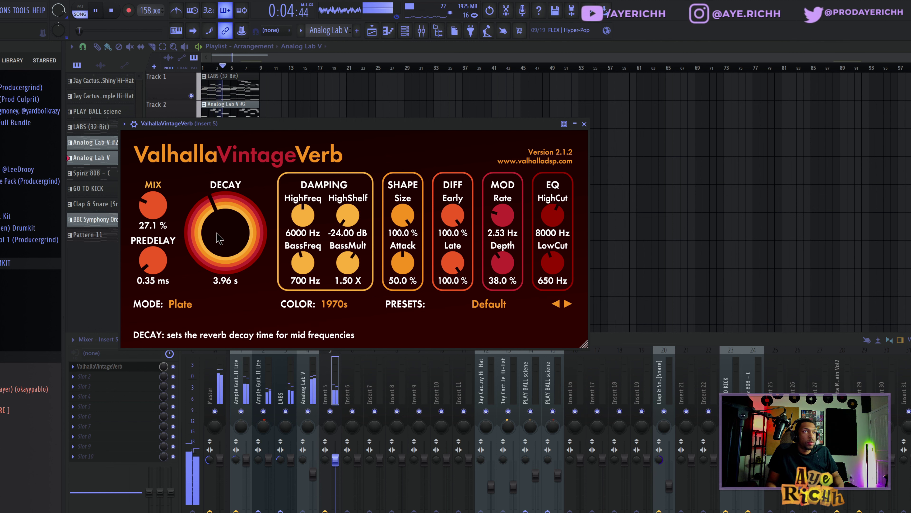
click(84, 385)
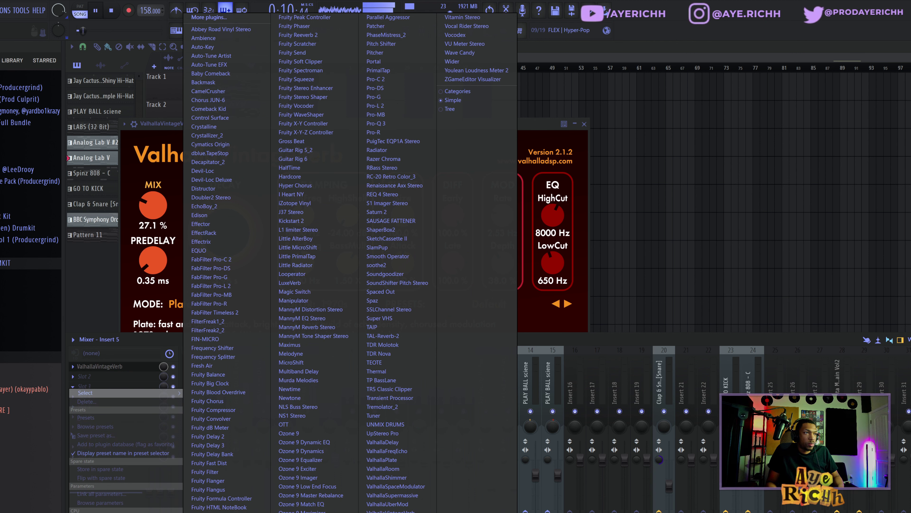
click(216, 512)
drag(191, 234, 308, 295)
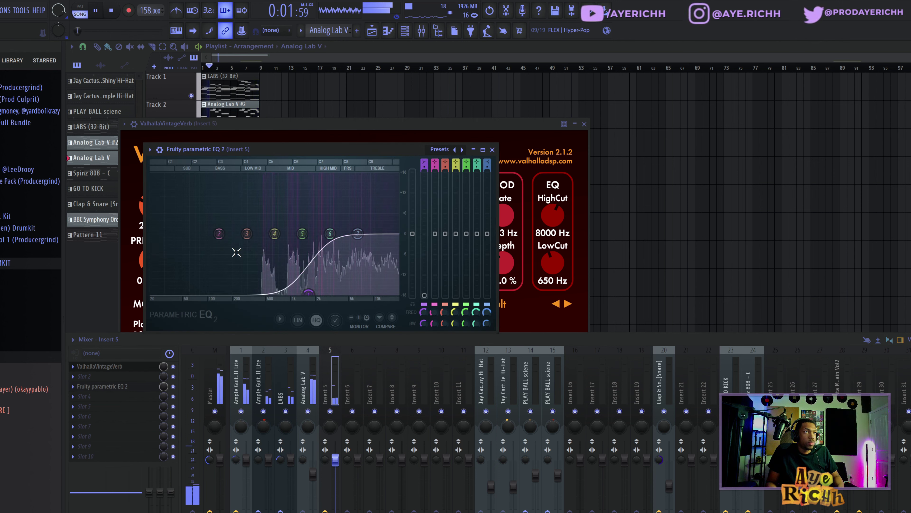
drag(220, 233, 186, 258)
drag(308, 294, 272, 287)
drag(357, 234, 397, 293)
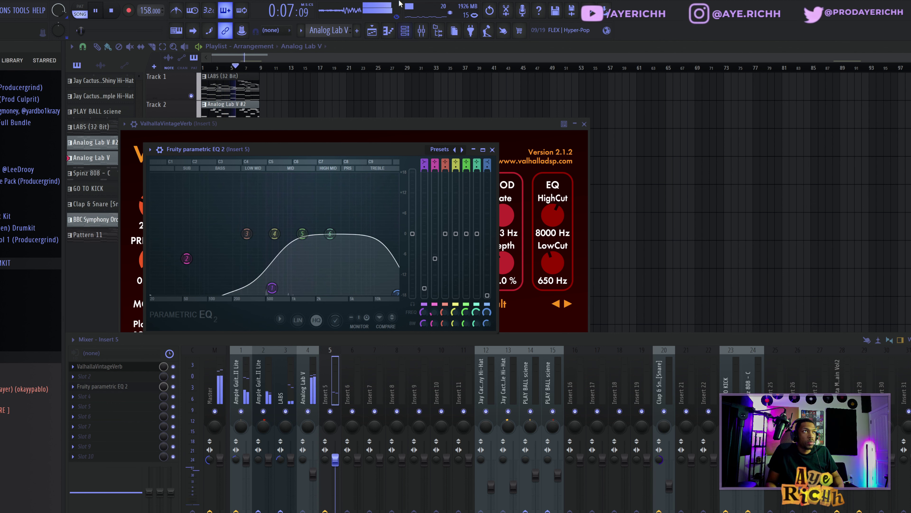
Shorten the long C6 note of the VOCAL RUNS 2 part so that it ends halfway through bar 4
click(409, 30)
right_click(150, 134)
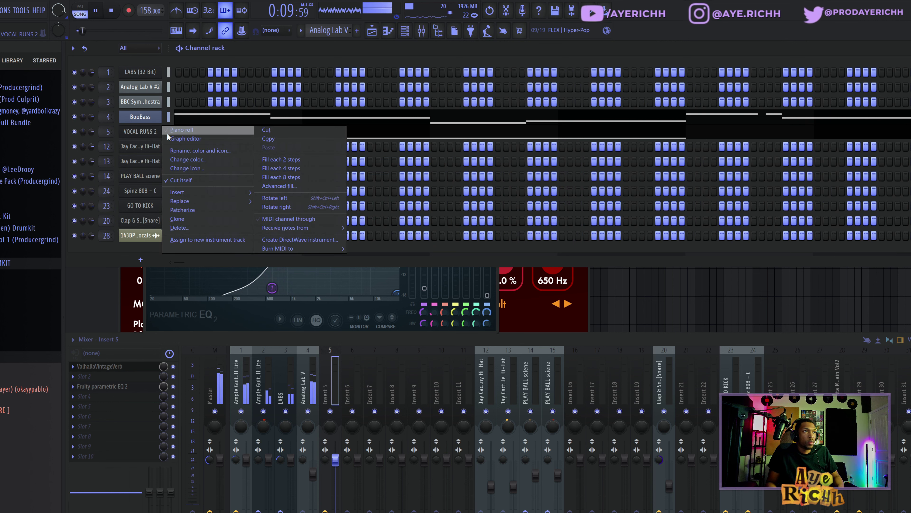
click(166, 133)
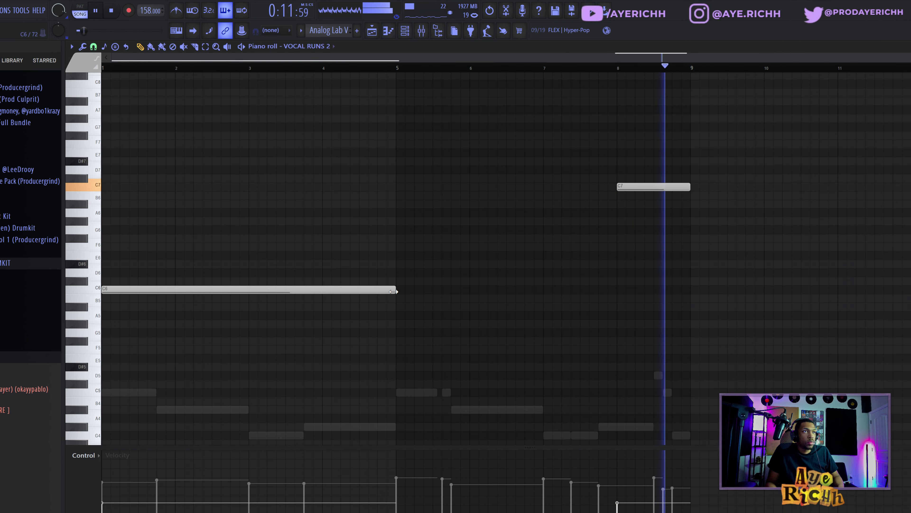
drag(396, 290, 357, 291)
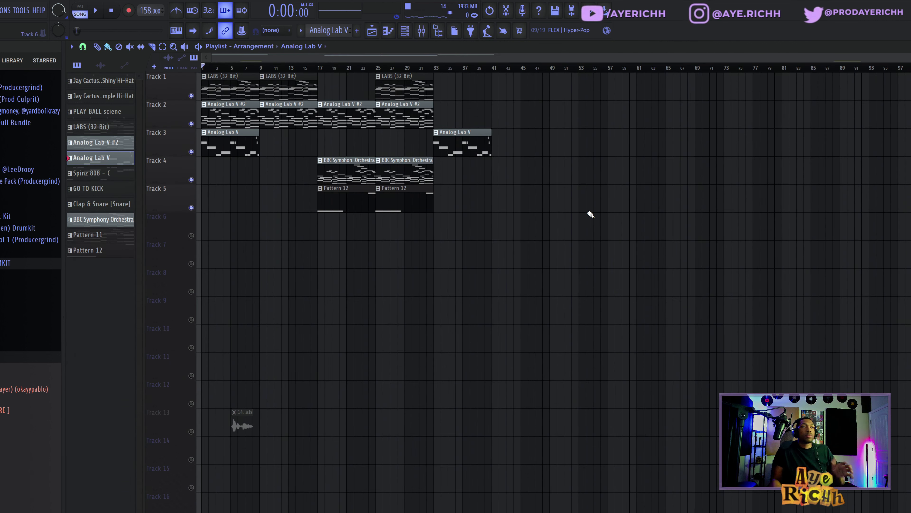
Clone the LABS (32 Bit) channel in the empty Pattern 13 and route the clone to mixer Insert 6
click(421, 30)
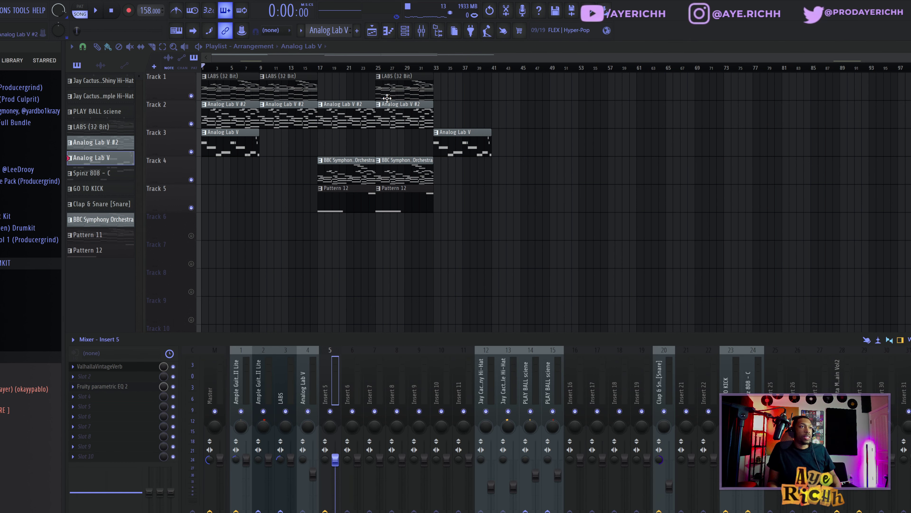
click(406, 32)
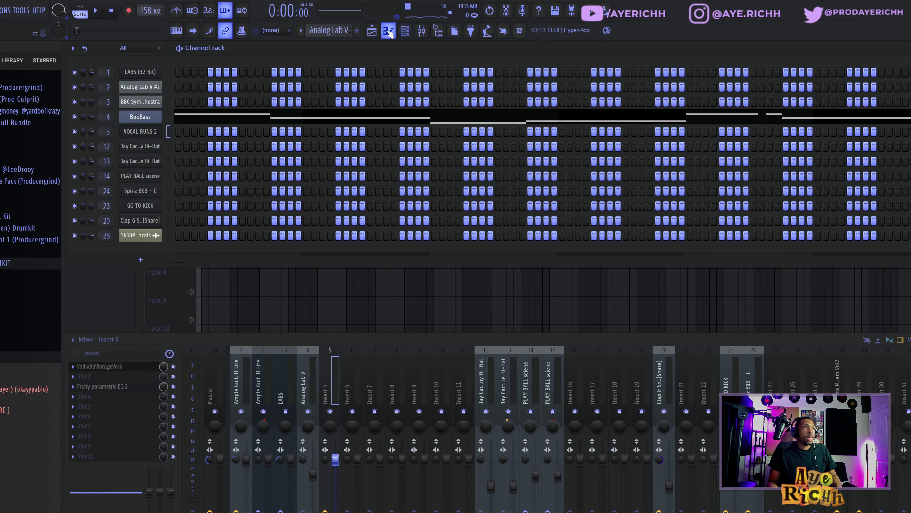
scroll(342, 33, up, 4)
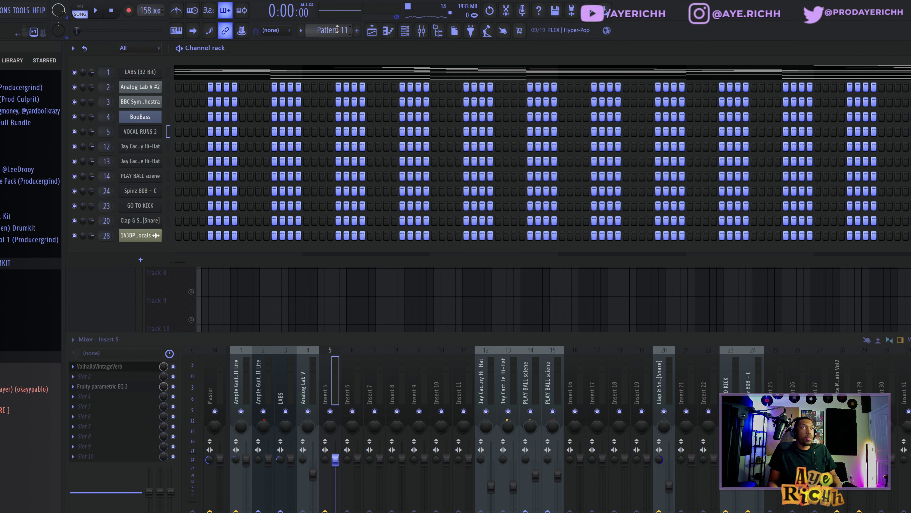
scroll(337, 30, up, 2)
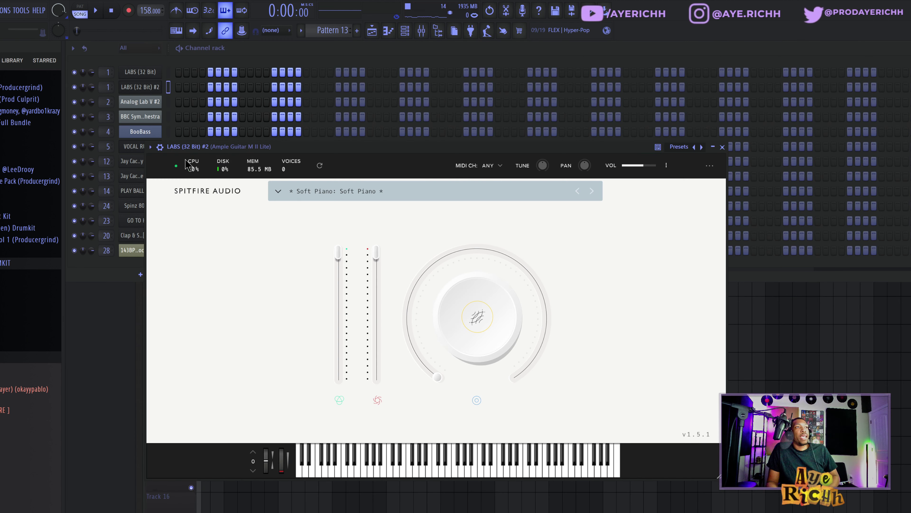
double_click(110, 91)
click(306, 337)
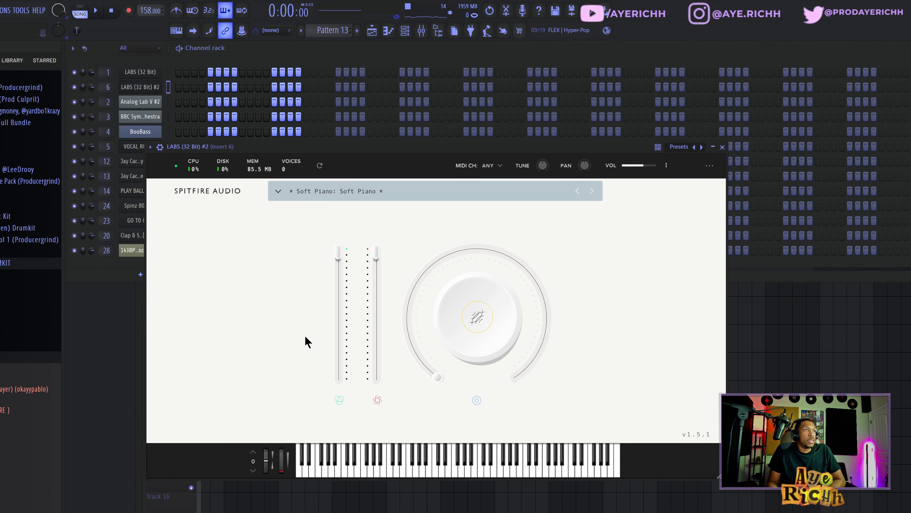
Browse the cloned LABS instrument's sound library and load the Organic Textures preset Wind & Birdsong
click(322, 197)
click(310, 255)
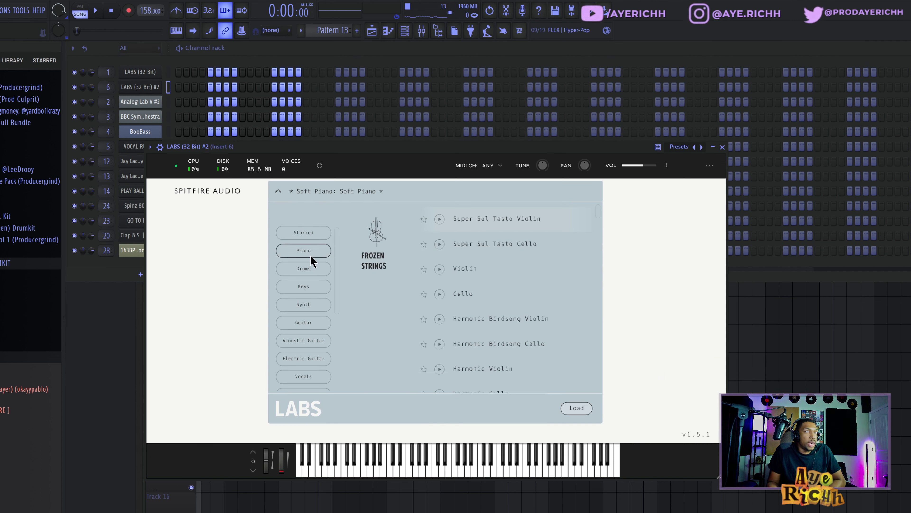
scroll(317, 291, down, 1)
scroll(462, 299, down, 5)
scroll(462, 299, down, 3)
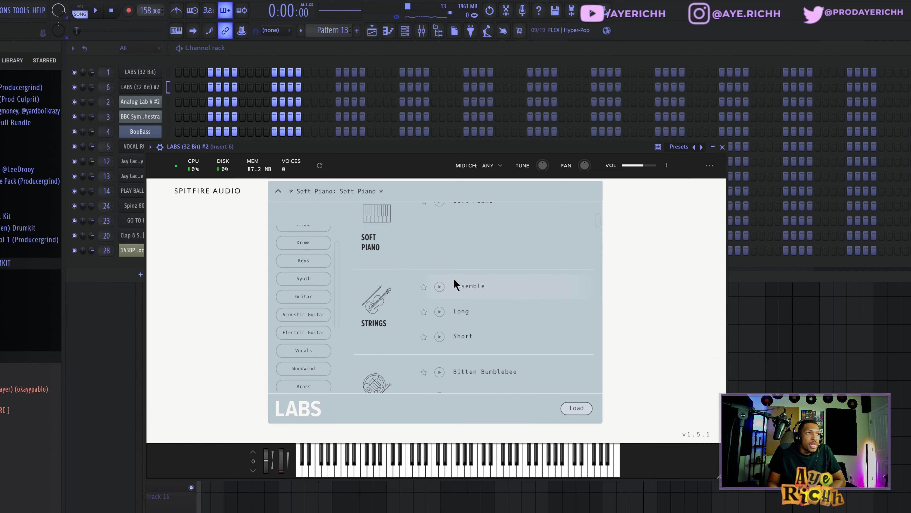
scroll(467, 259, up, 5)
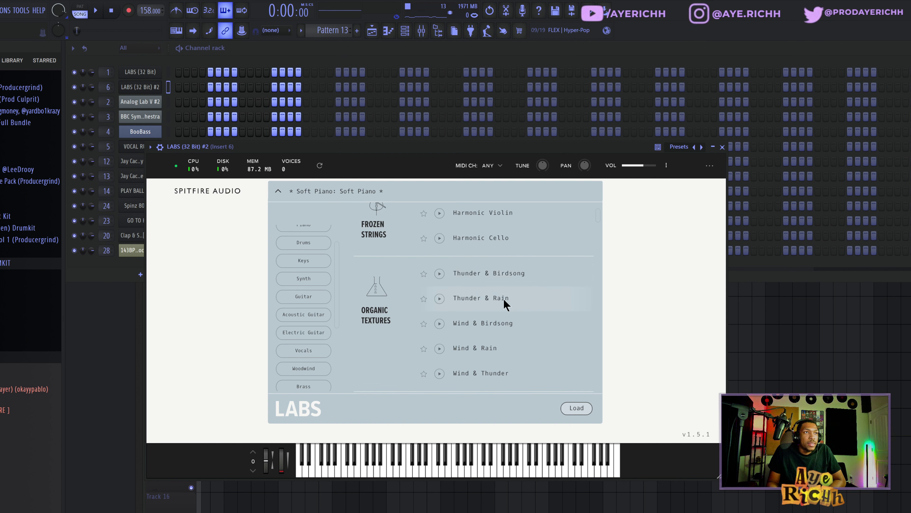
double_click(490, 323)
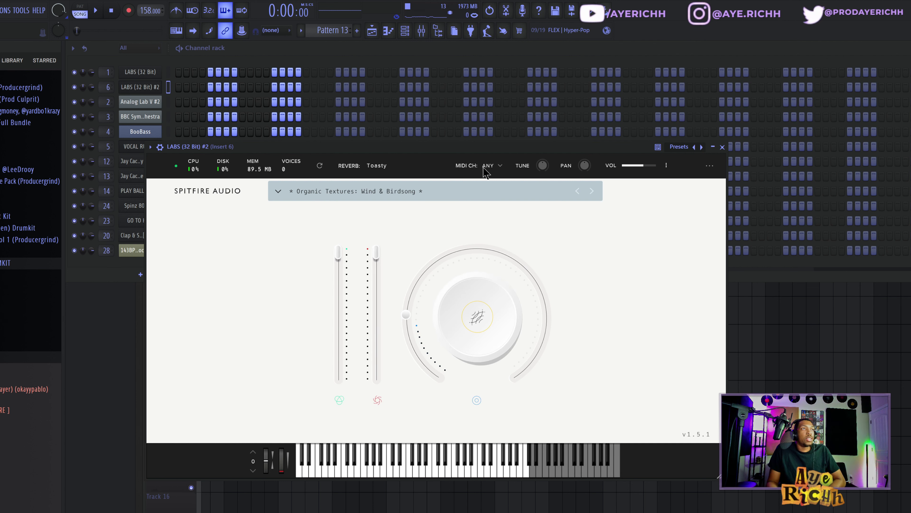
Copy the LABS (32 Bit) notes from Pattern 11 into the LABS (32 Bit) #2 channel of Pattern 13
scroll(339, 32, up, 10)
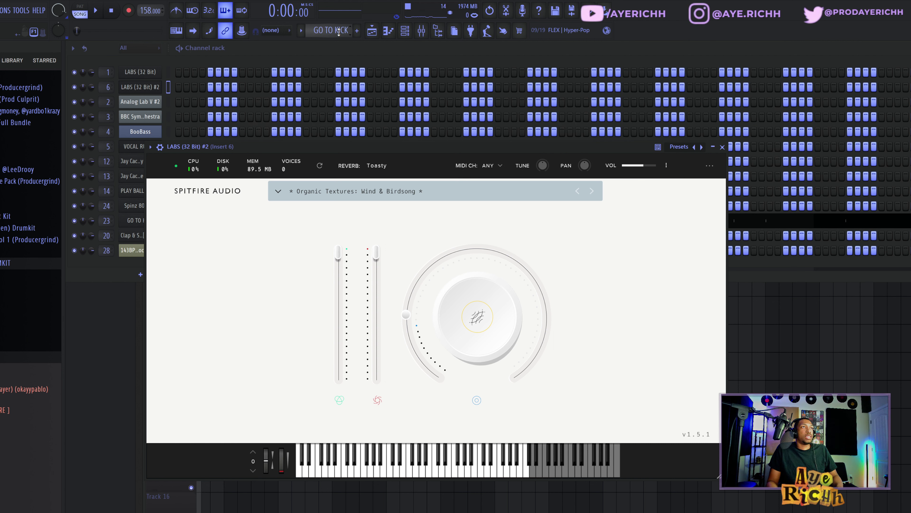
scroll(338, 33, up, 1)
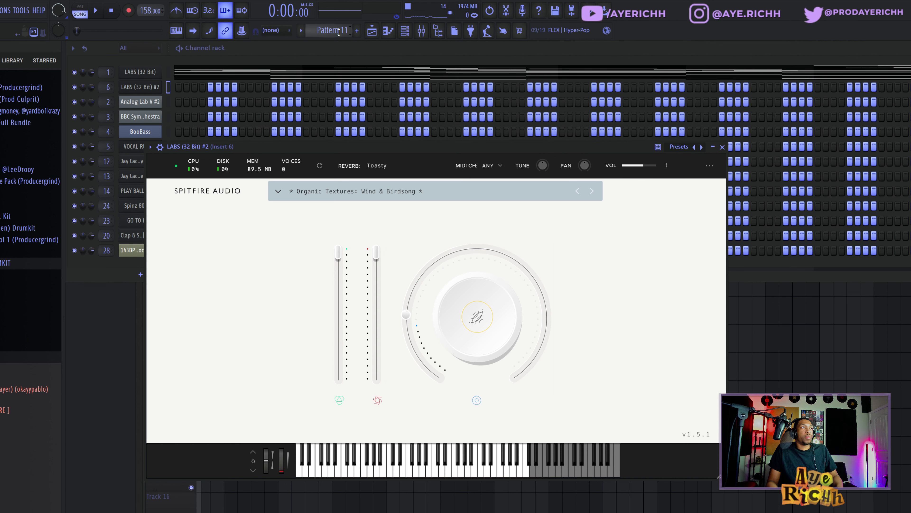
right_click(127, 76)
click(266, 80)
scroll(328, 30, down, 1)
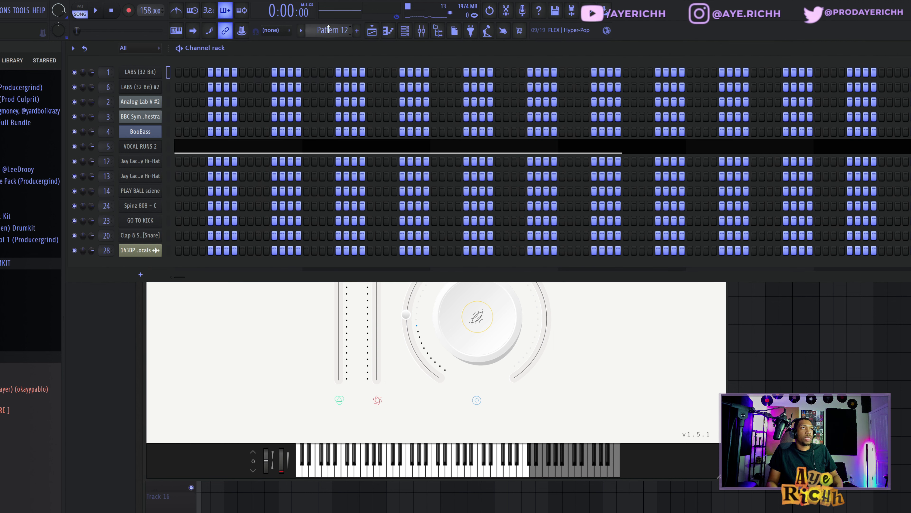
scroll(328, 30, down, 1)
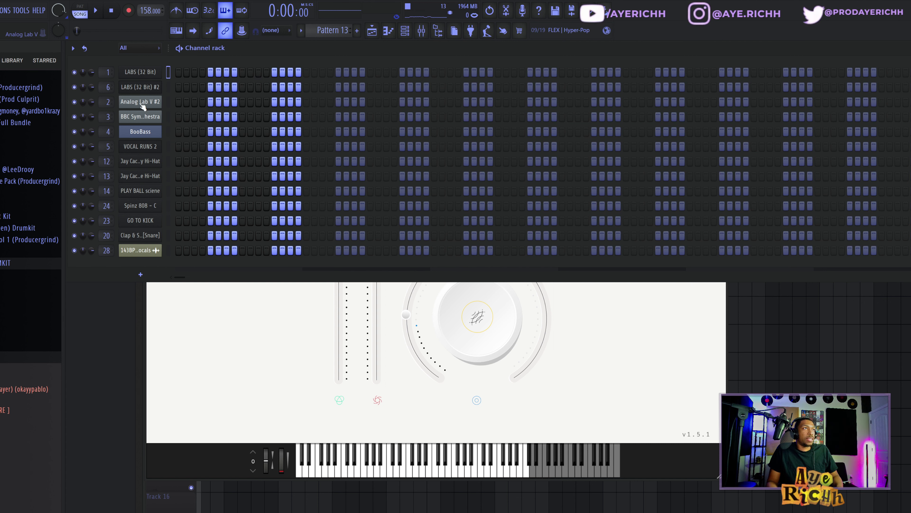
right_click(144, 88)
click(265, 106)
Place Pattern 13 on Track 6 at bar 1 and audition it soloed before re-enabling all tracks
right_click(832, 365)
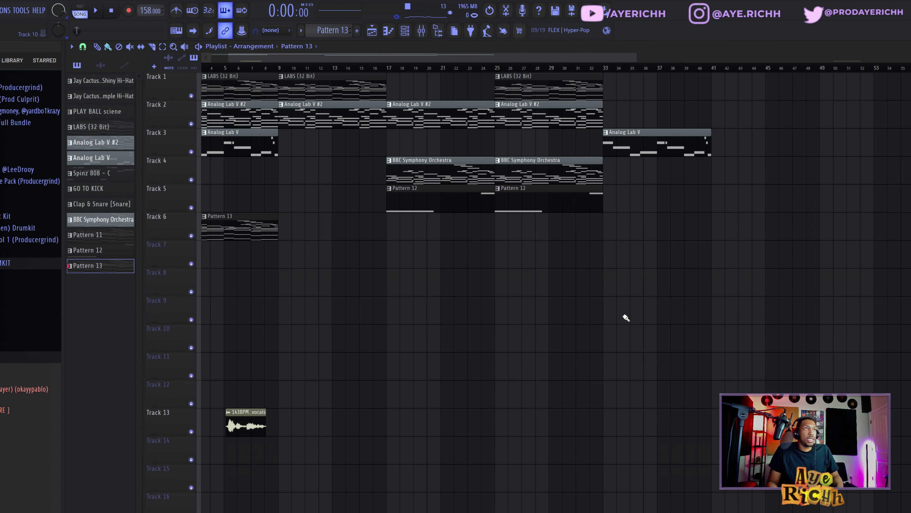
right_click(191, 236)
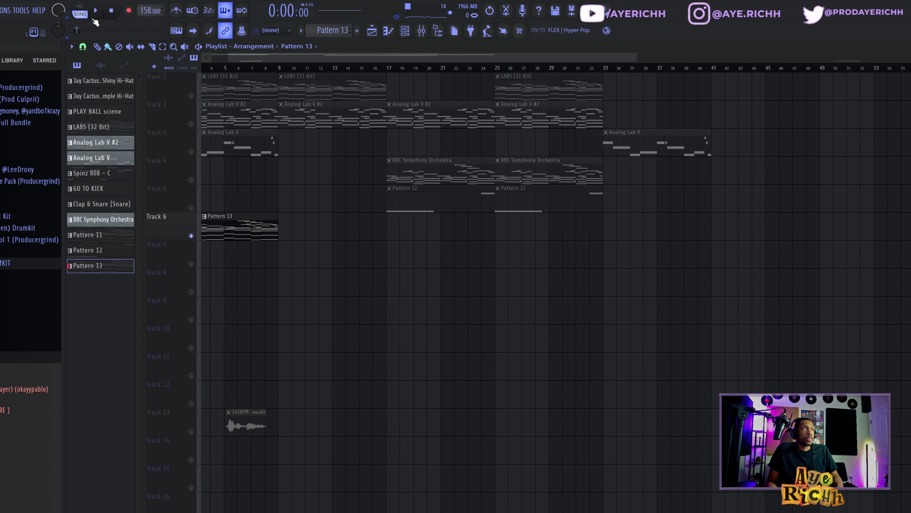
scroll(291, 271, down, 4)
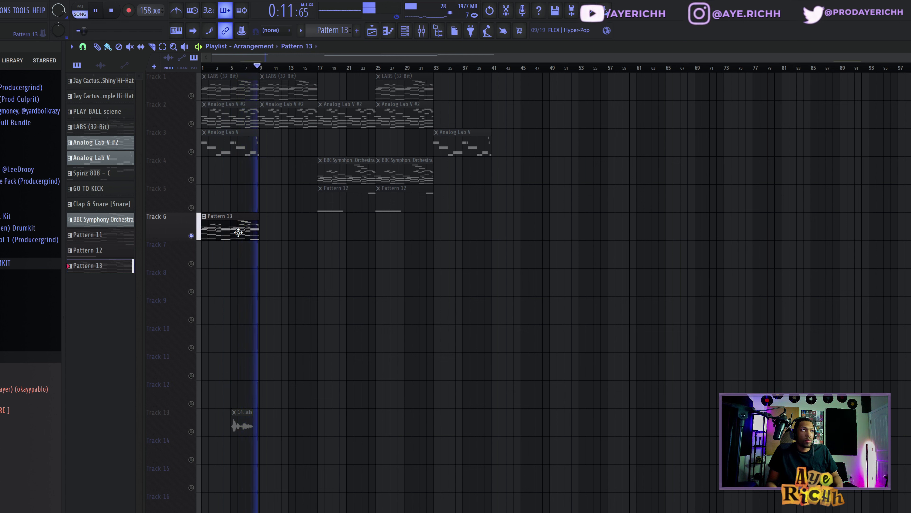
key(space)
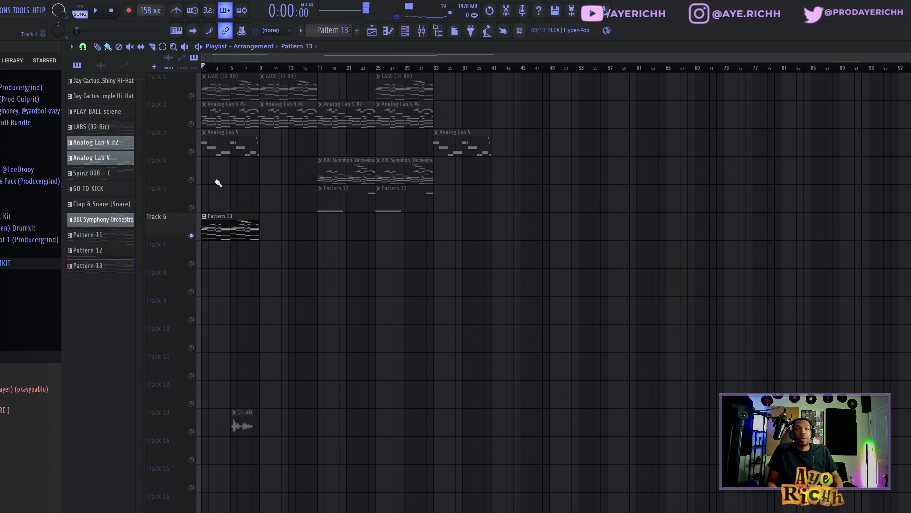
right_click(191, 236)
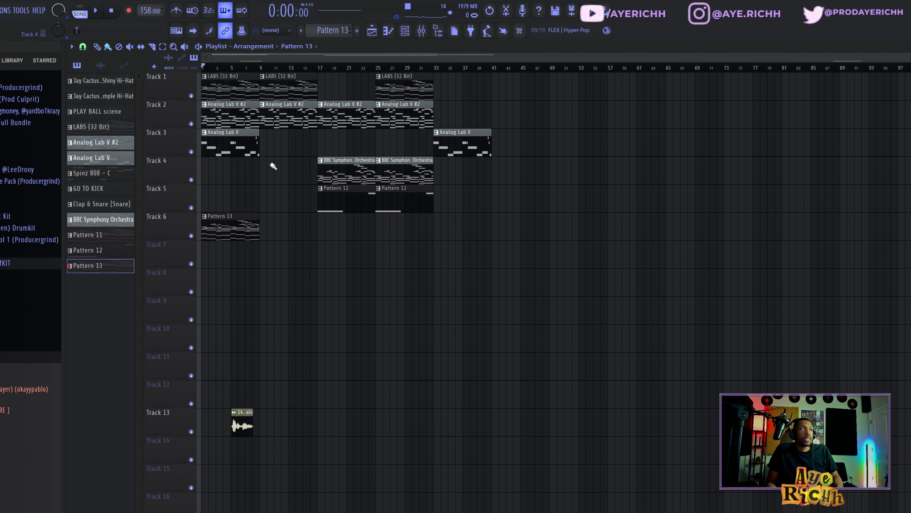
Make the second LABS (32 Bit) clip on Track 1 unique and open its notes in the piano roll
click(405, 32)
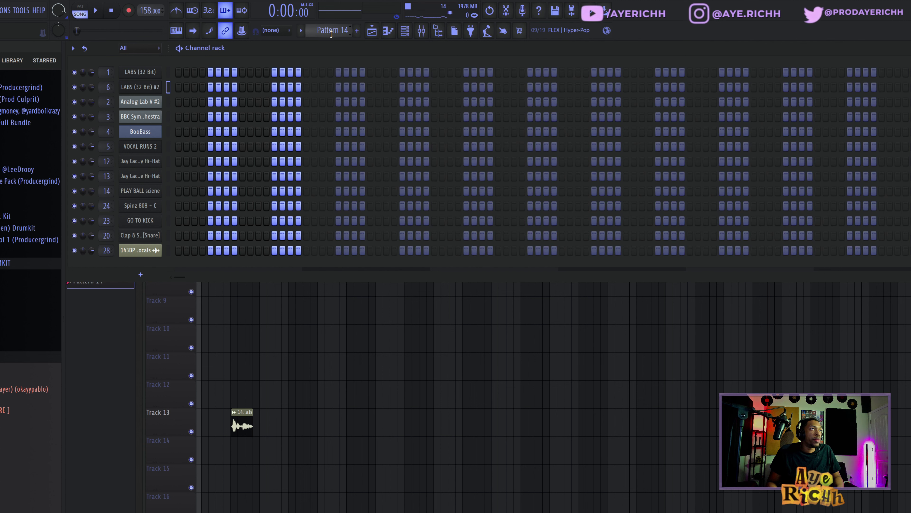
right_click(334, 343)
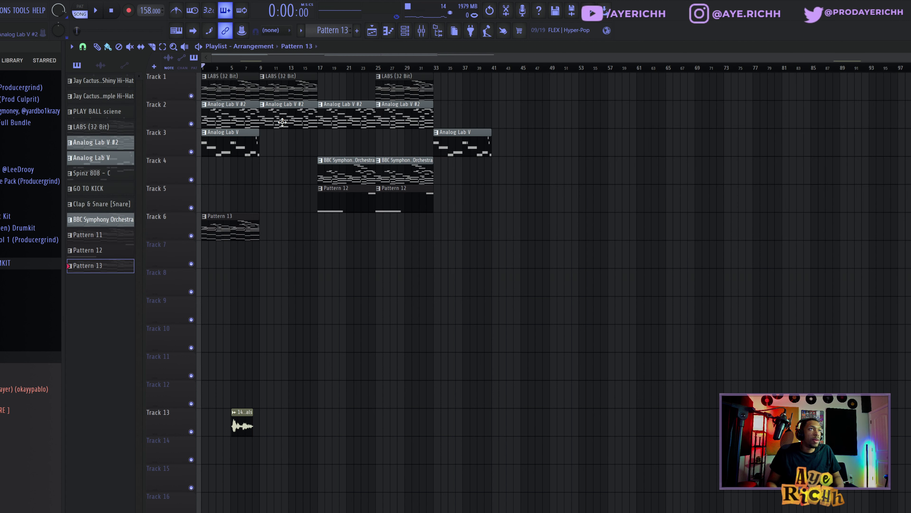
click(263, 78)
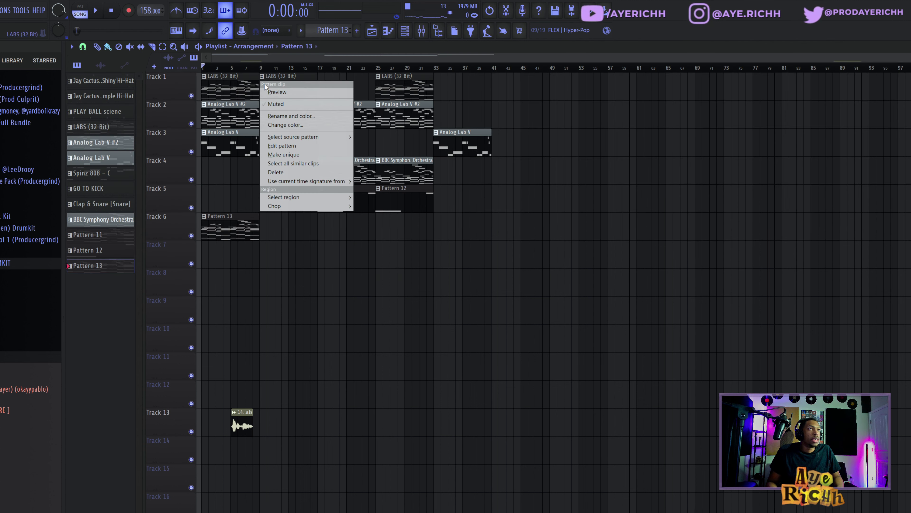
click(272, 155)
double_click(284, 93)
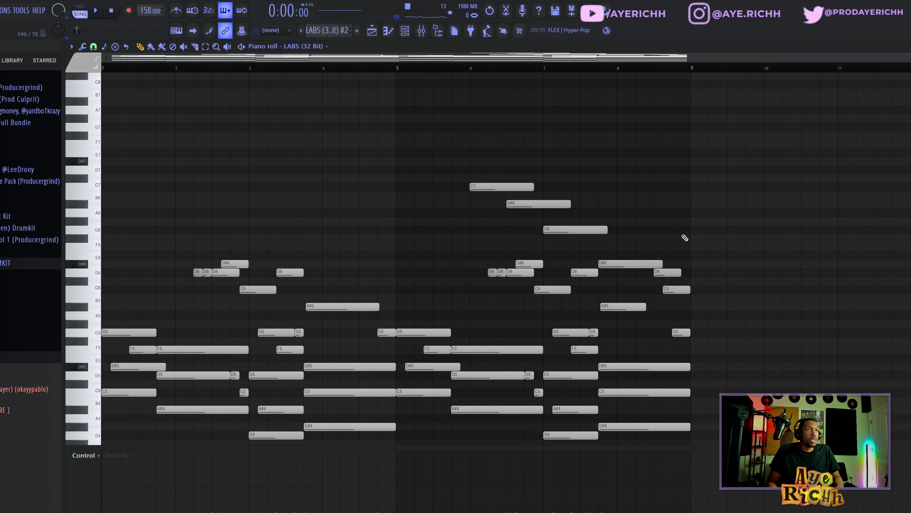
scroll(685, 238, down, 3)
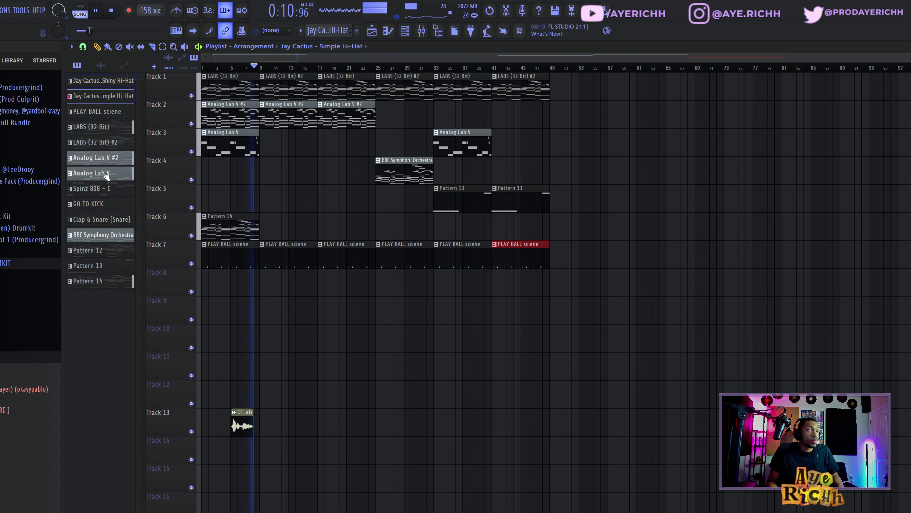
Place the two hi-hat, Spinz 808, GO TO KICK and Clap & Snare patterns on Tracks 9–13 at bar 9 and duplicate them through bar 48
click(103, 218)
click(104, 191)
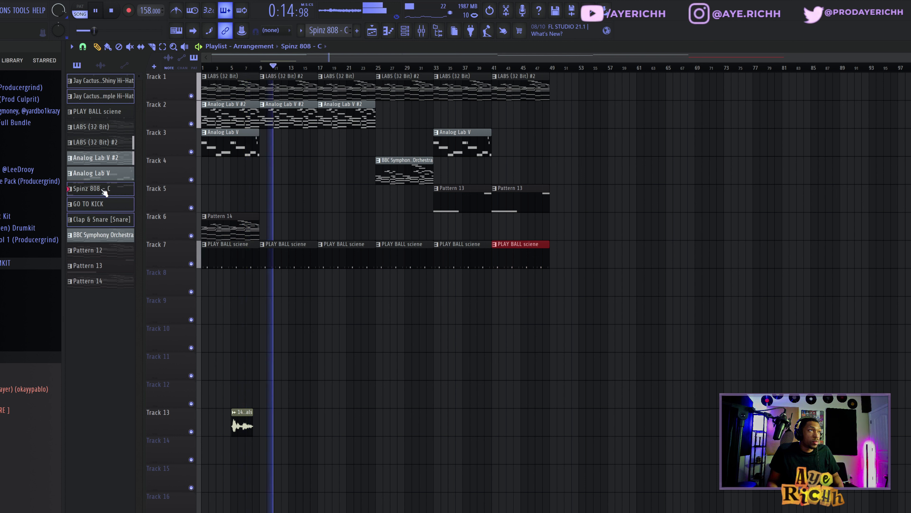
drag(104, 192, 259, 309)
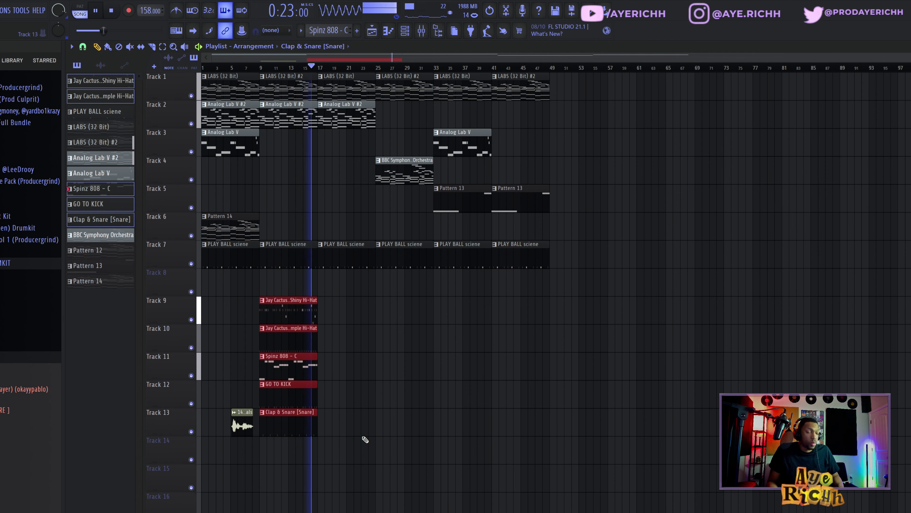
key(ctrl+b)
key(ctrl+b)
key(ctrl+b)
key(ctrl+b)
Move the vocal audio clip from Track 13 down below Track 16, clear of the drum clips, and stop playback
scroll(237, 378, up, 7)
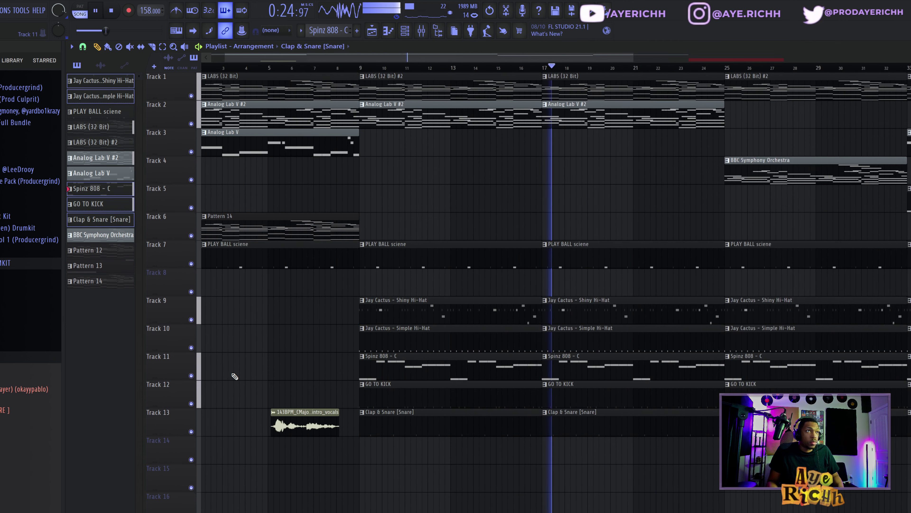
drag(380, 382, 349, 446)
key(shift+Down)
key(shift+Down)
key(shift+Down)
key(shift+Down)
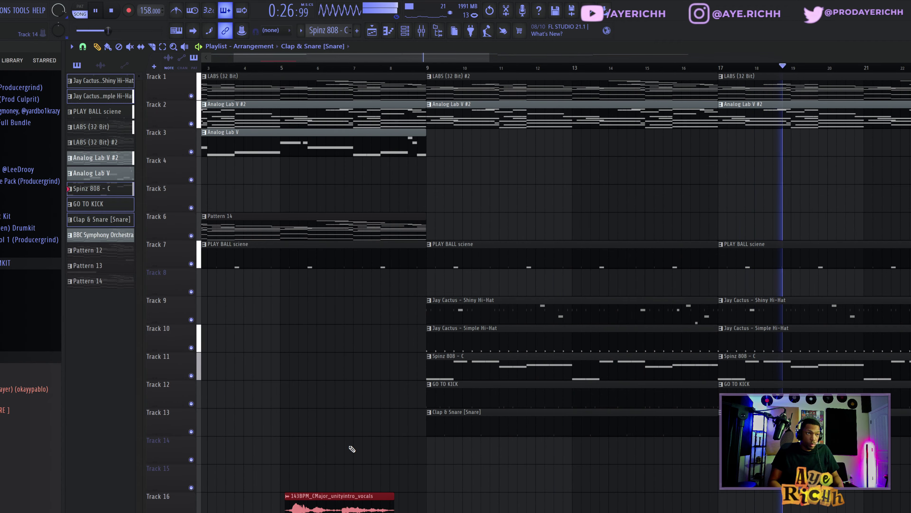
scroll(378, 382, down, 5)
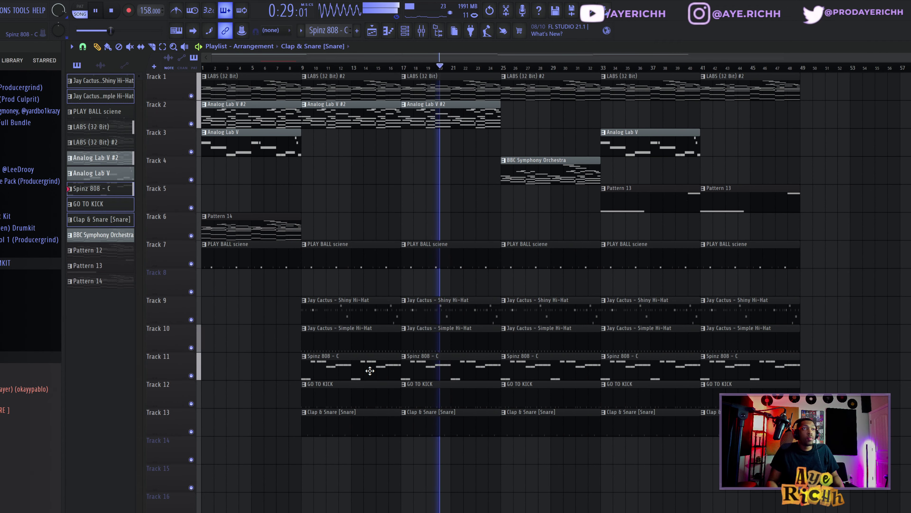
key(space)
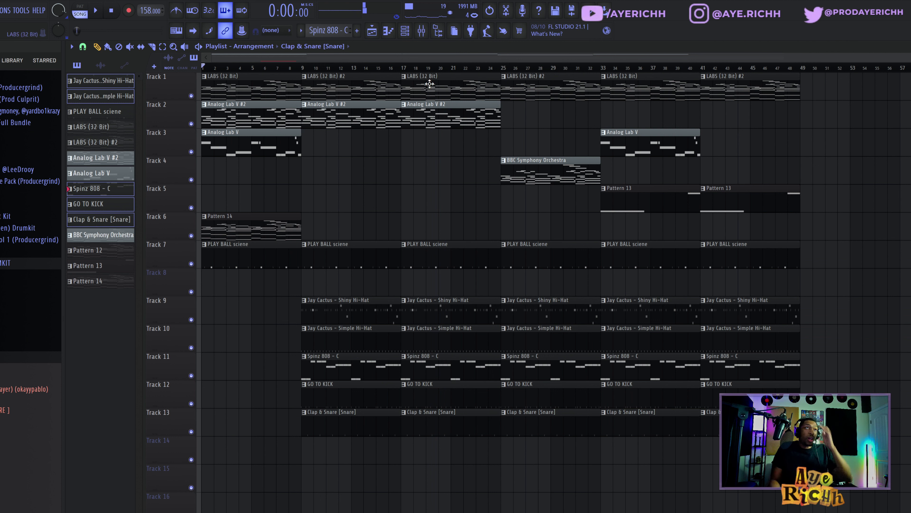
Check the Shiny Hi-Hat track in the mixer and return to the full playlist
click(423, 32)
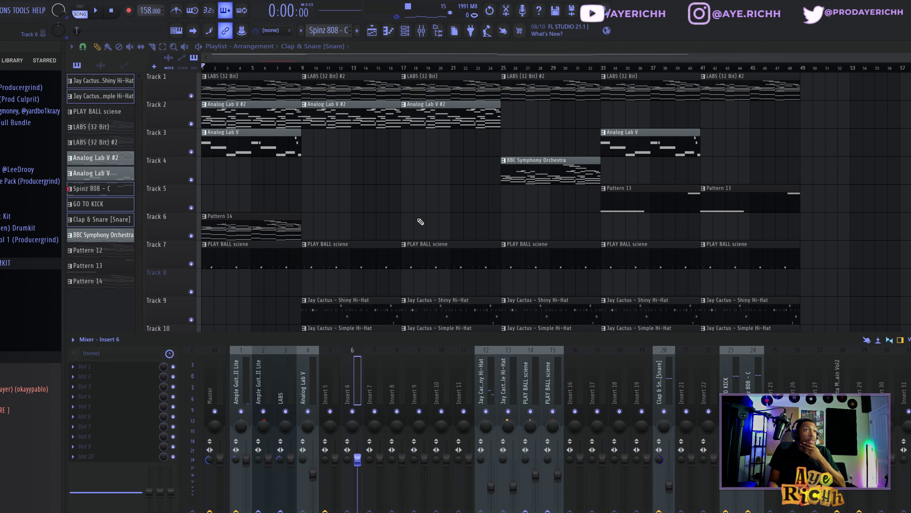
click(490, 390)
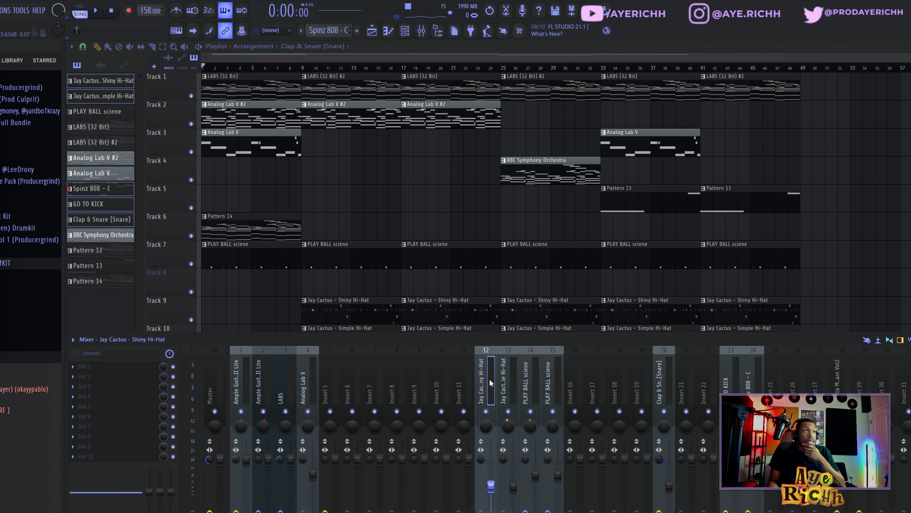
key(F9)
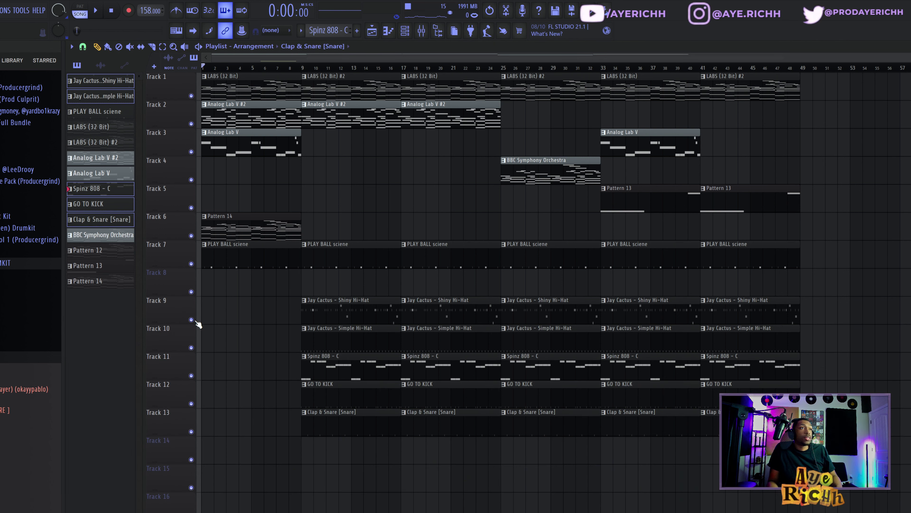
Solo hi-hat Tracks 9 and 10, audition them from bar 9 and bring up the channel rack
right_click(190, 320)
click(191, 347)
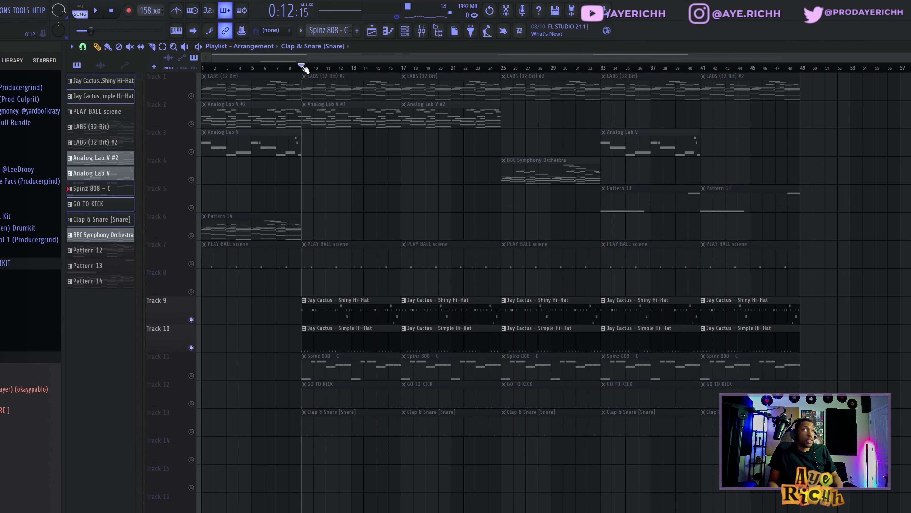
key(space)
click(409, 31)
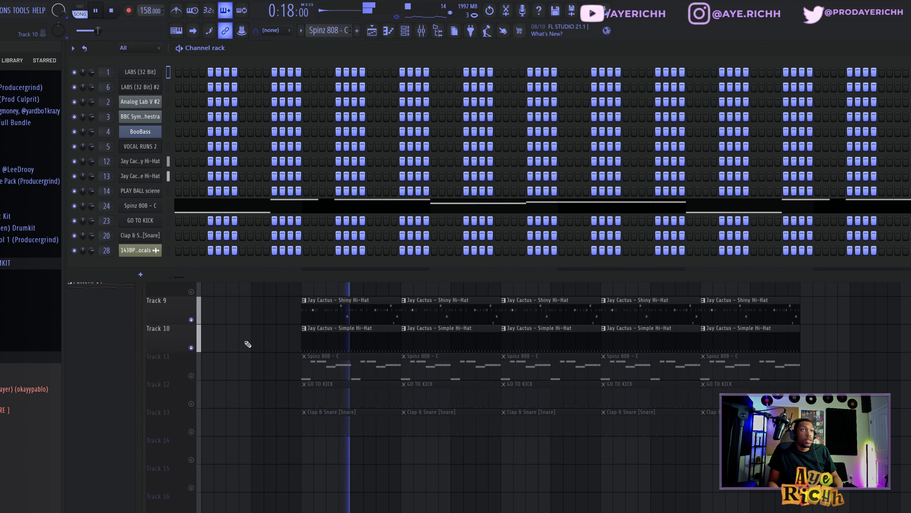
key(space)
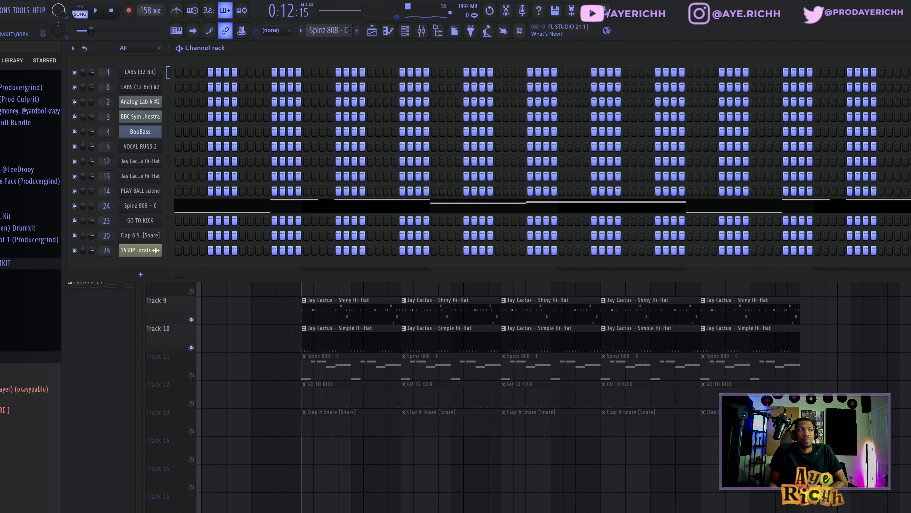
Browse the drum kit's hi-hats, replace the Shiny Hi-Hat channel's sample with Hihat - Zaytoven, and audition it
scroll(1, 275, up, 9)
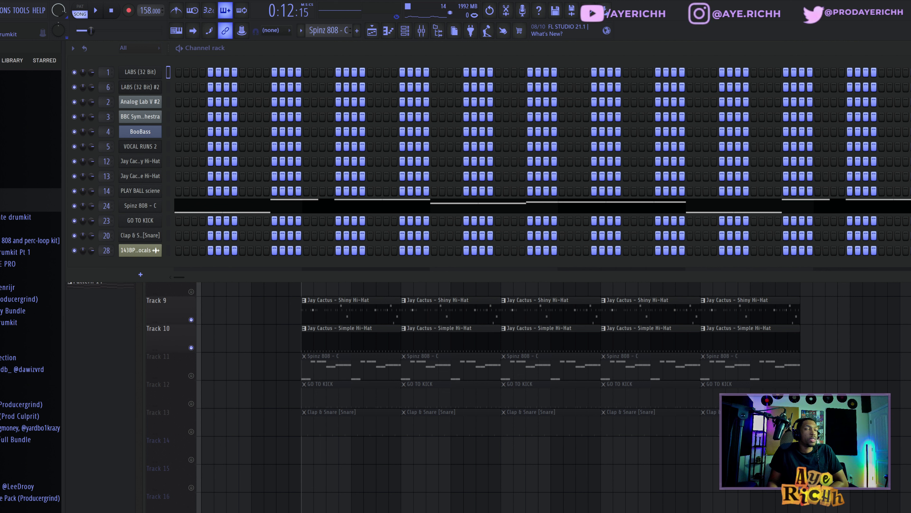
click(2, 323)
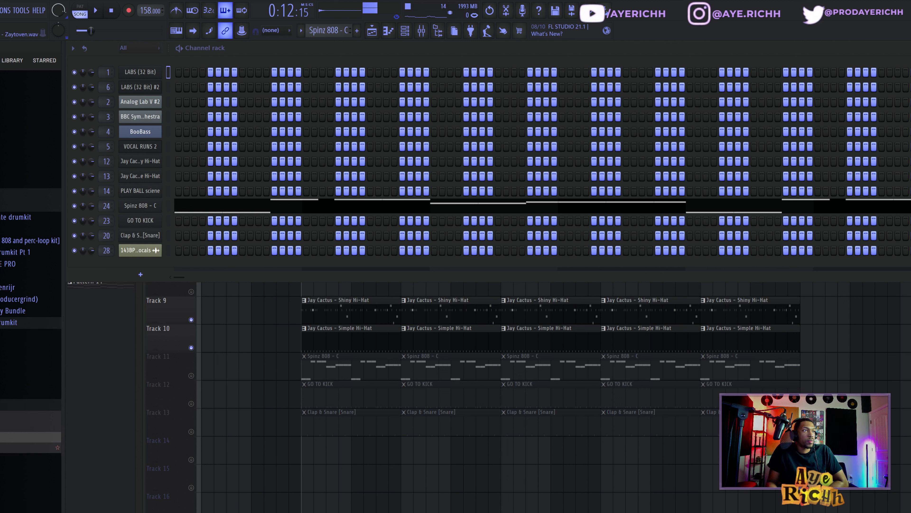
drag(29, 447, 2, 426)
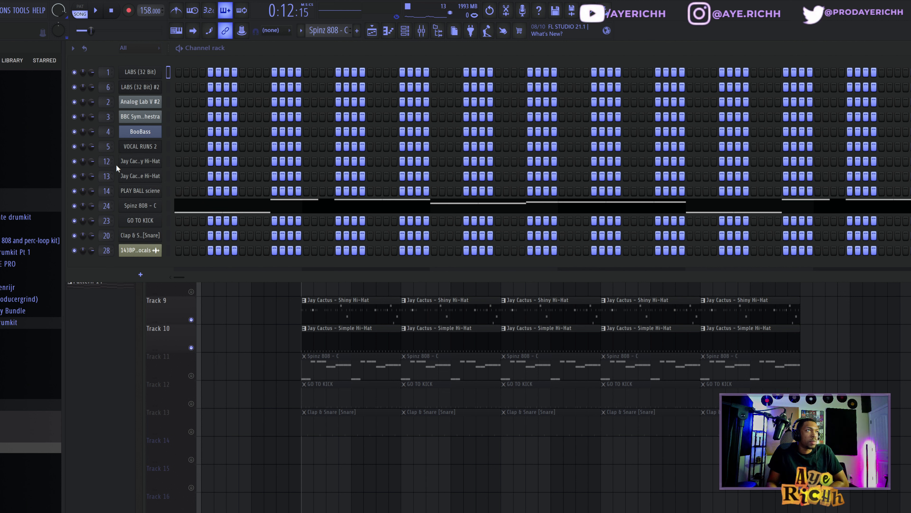
click(136, 162)
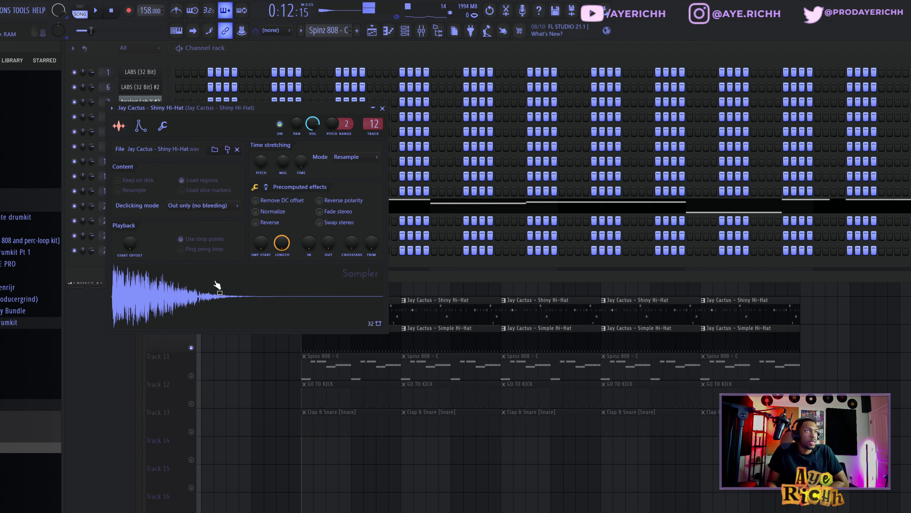
click(382, 108)
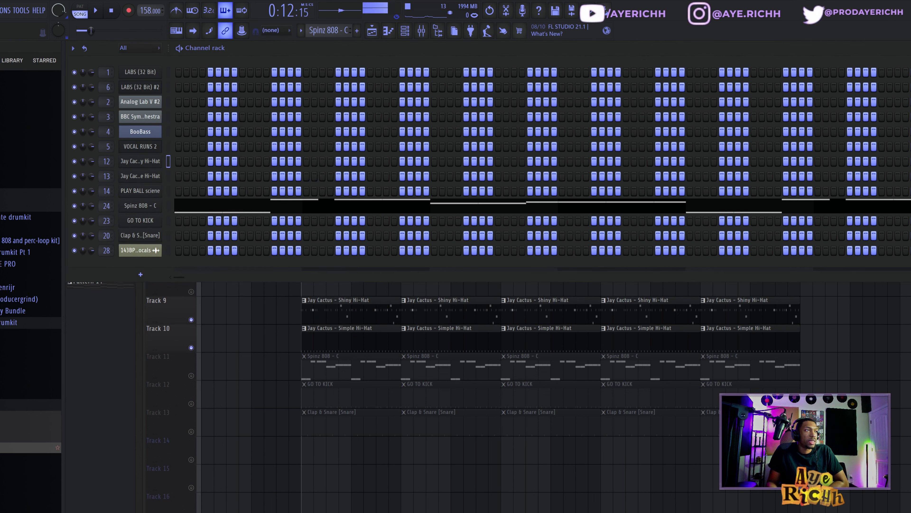
drag(2, 447, 155, 161)
key(space)
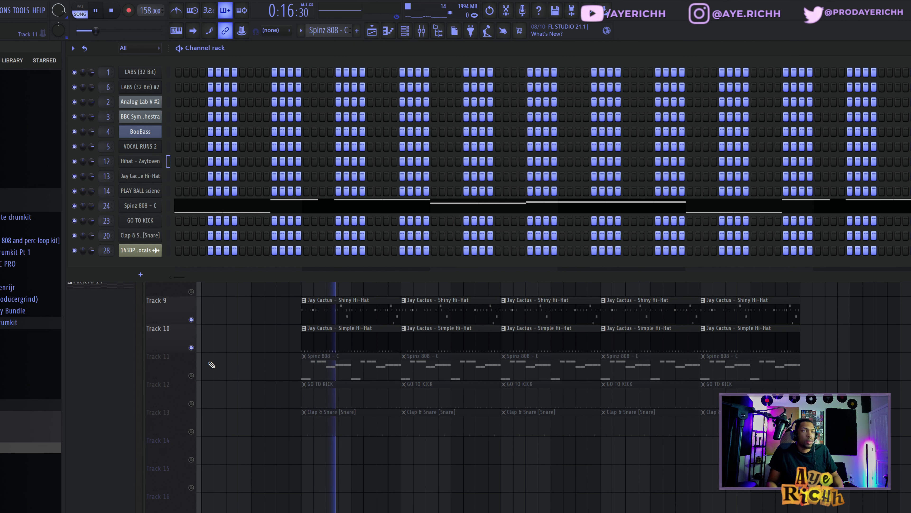
Lower the velocity of every second Simple Hi-Hat note in the first two bars and delete the notes from bar 3 onward
double_click(336, 338)
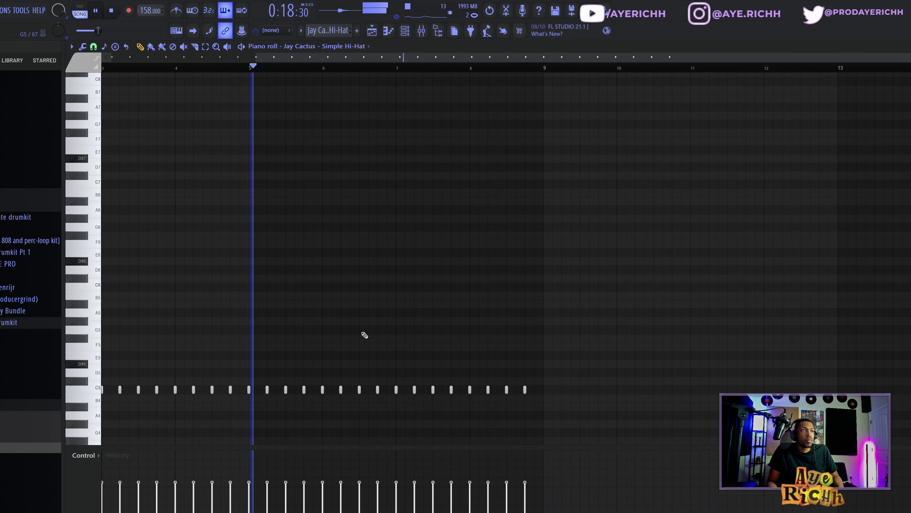
key(space)
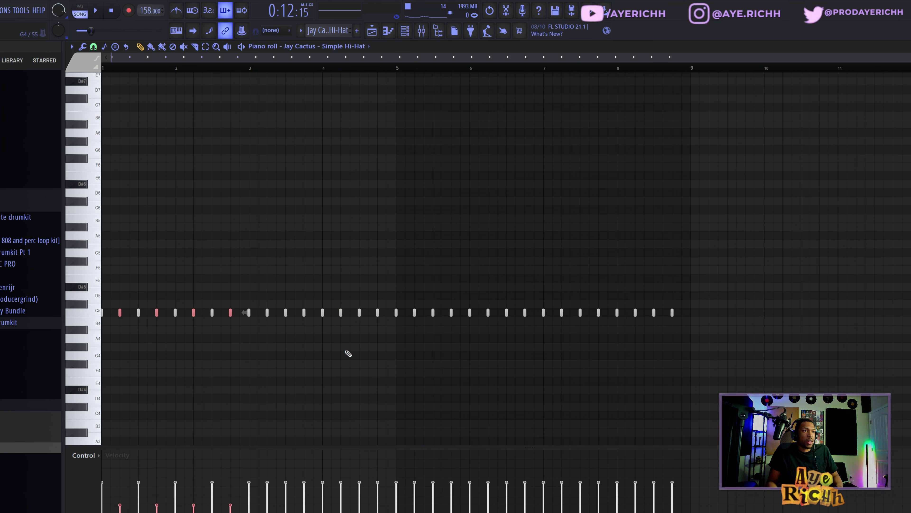
drag(811, 258, 242, 395)
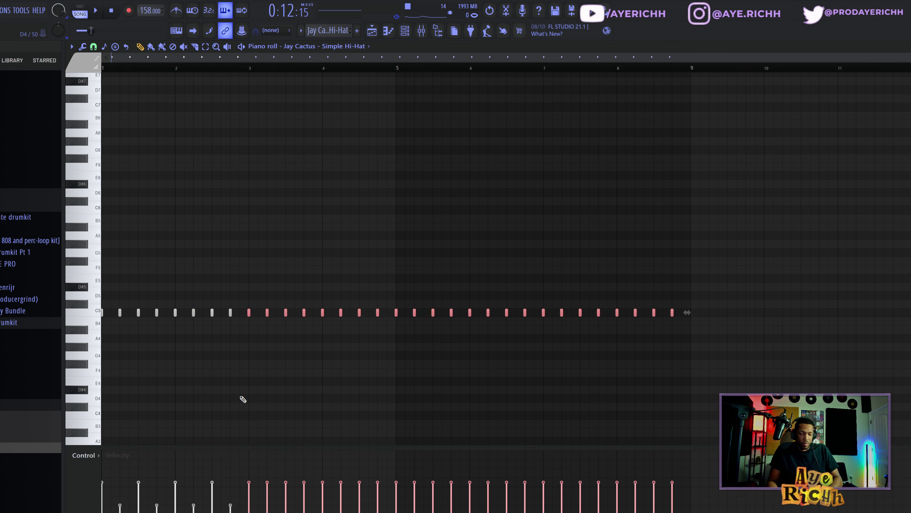
key(Delete)
key(space)
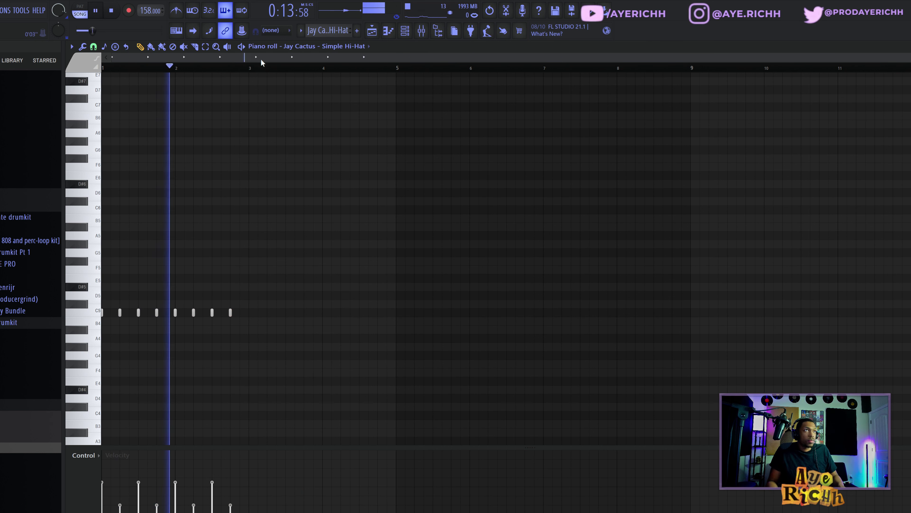
Duplicate the two-bar Simple Hi-Hat pattern three times to fill eight bars
key(ctrl+a)
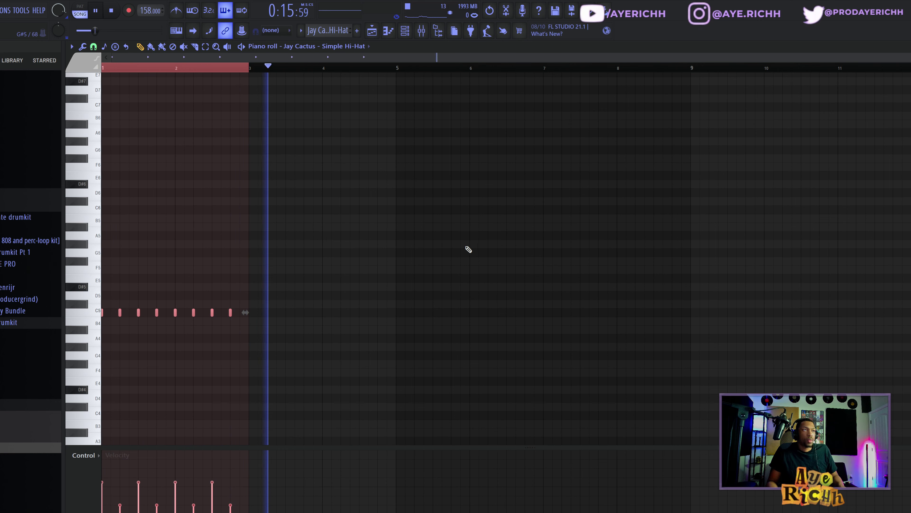
key(ctrl+b)
key(ctrl+b)
key(ctrl+b)
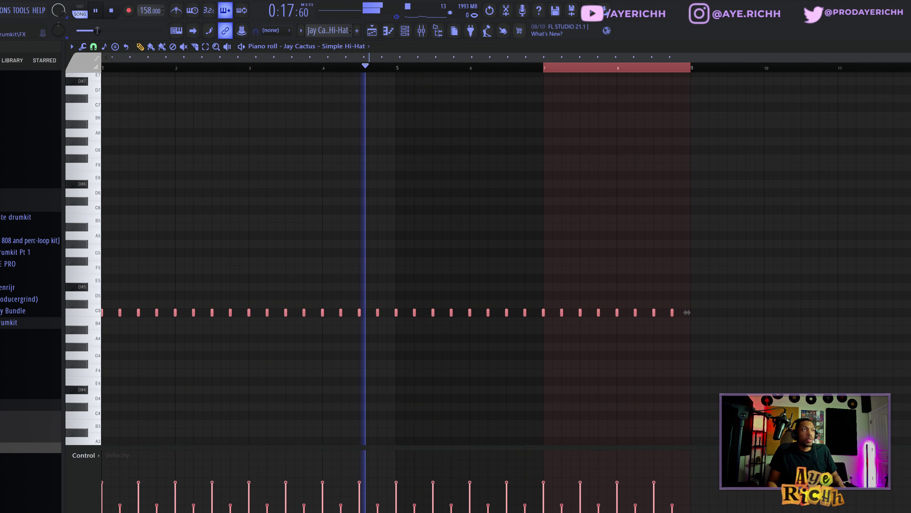
ctrl+click(591, 94)
drag(737, 249, 72, 414)
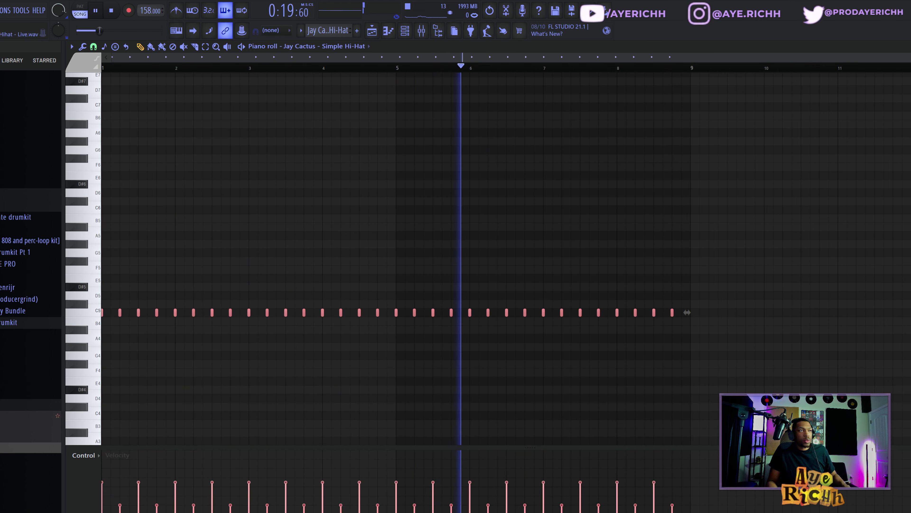
key(space)
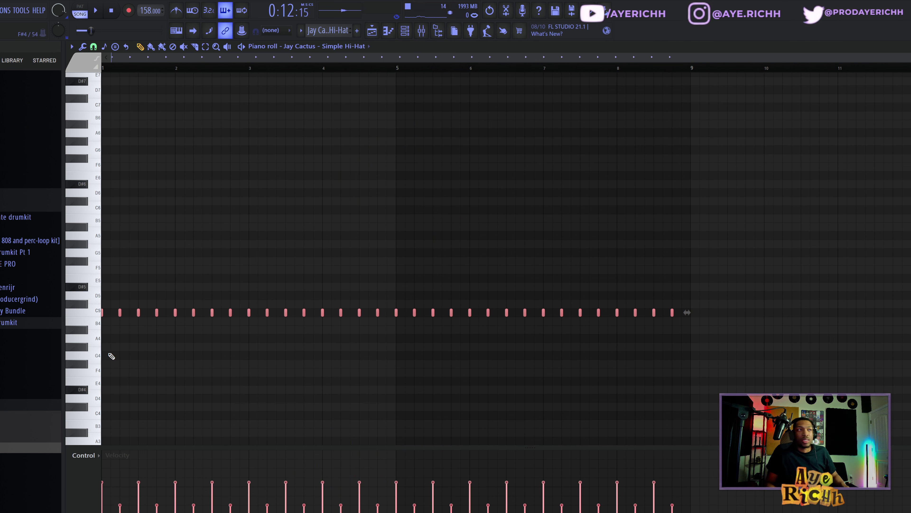
Nudge the first Simple Hi-Hat note, as well as the whole selected pattern, slightly later than the grid lines
scroll(177, 326, up, 10)
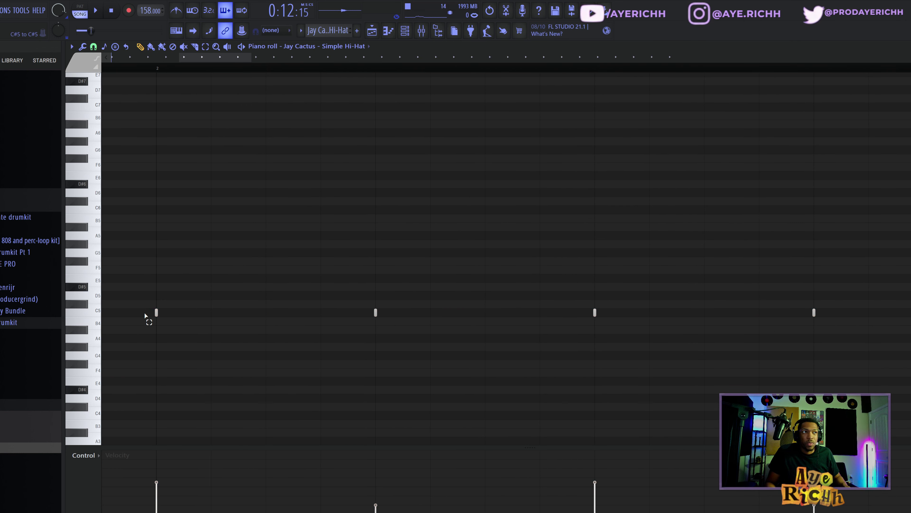
ctrl+drag(144, 312, 197, 364)
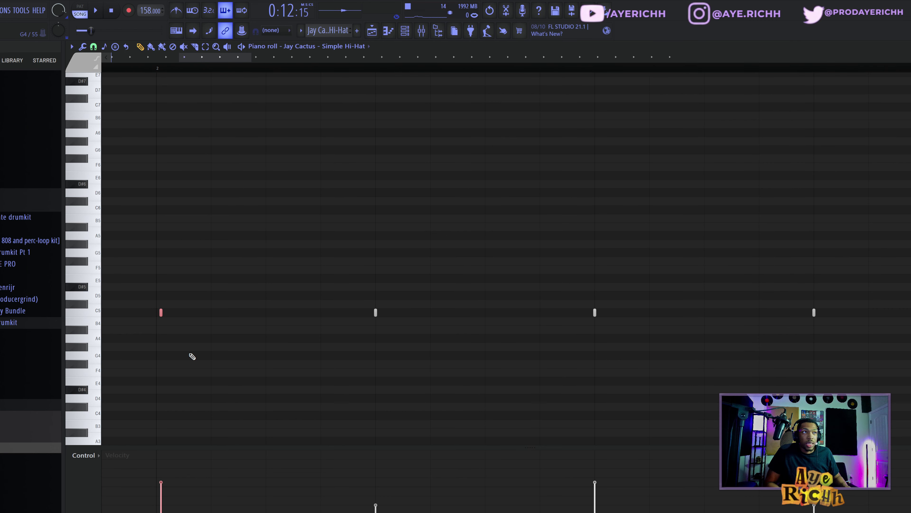
scroll(153, 336, down, 8)
key(ctrl+a)
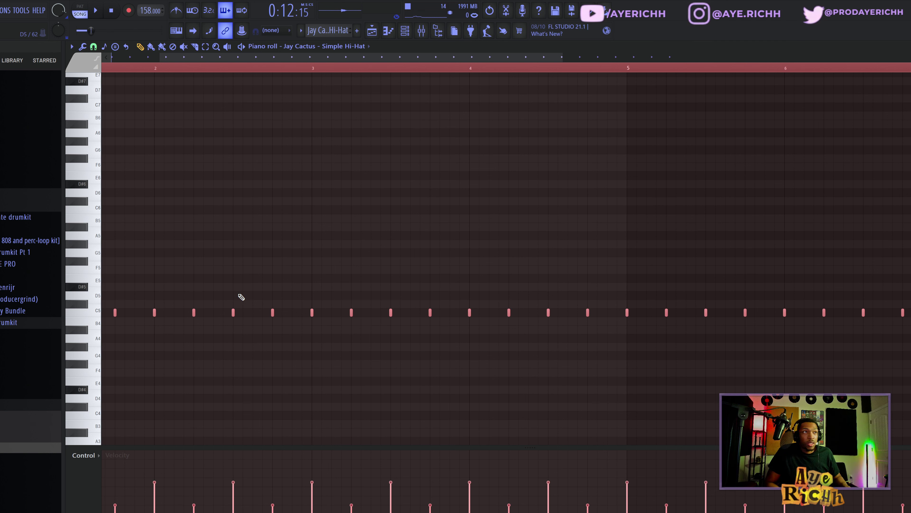
scroll(241, 297, right, 4)
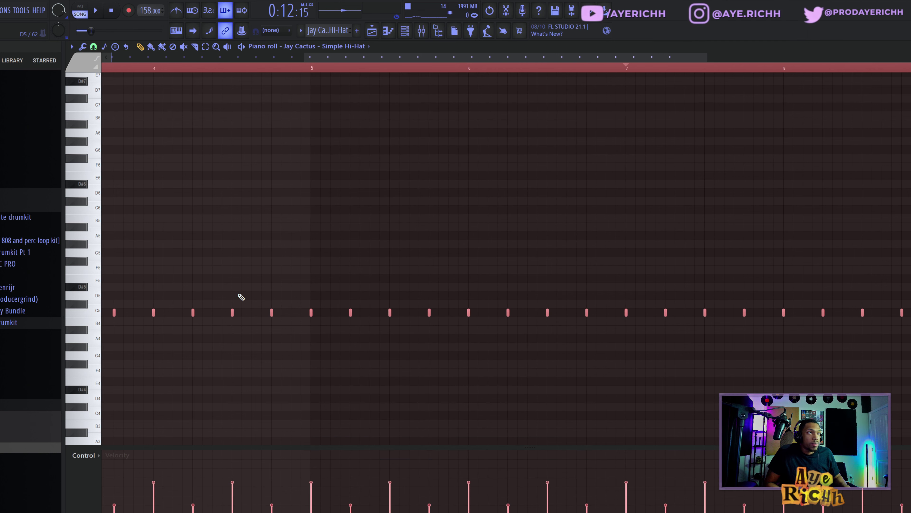
scroll(224, 309, up, 6)
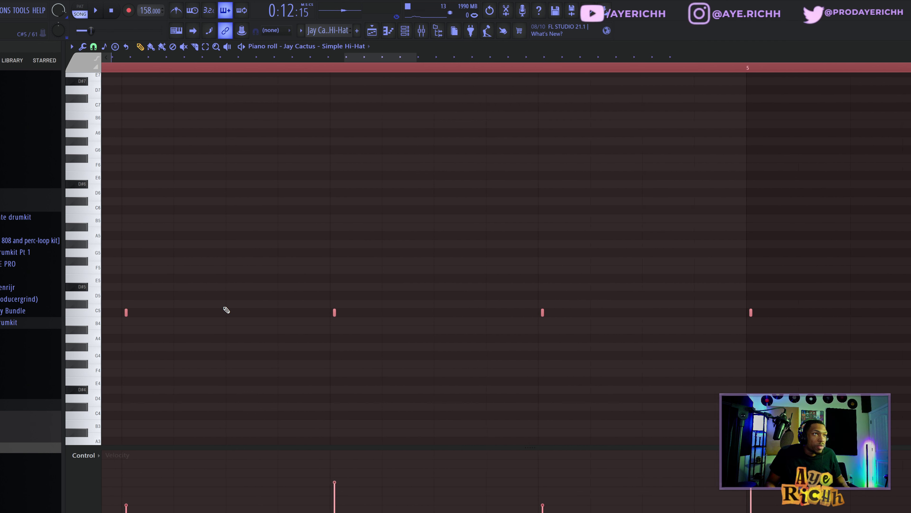
scroll(324, 326, down, 8)
ctrl+click(291, 70)
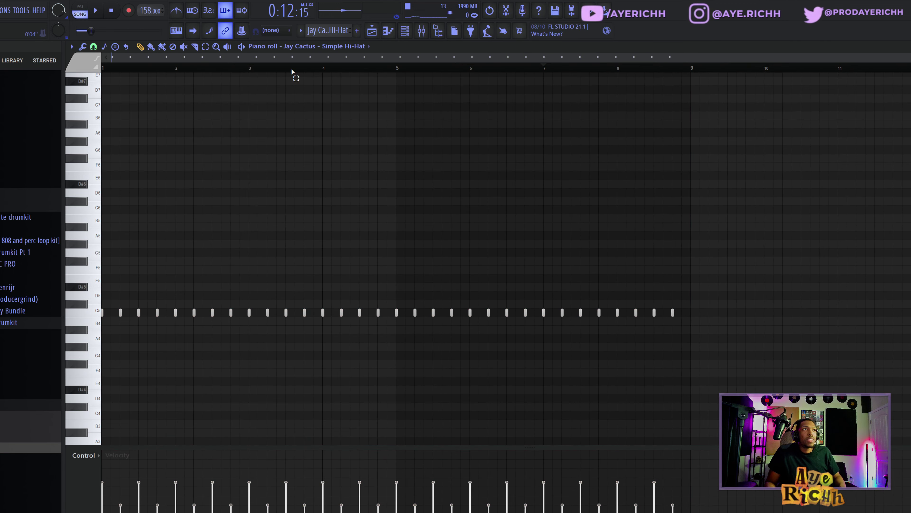
Listen to the hi-hats and check the sampler settings of the Hihat - Zaytoven channel
key(space)
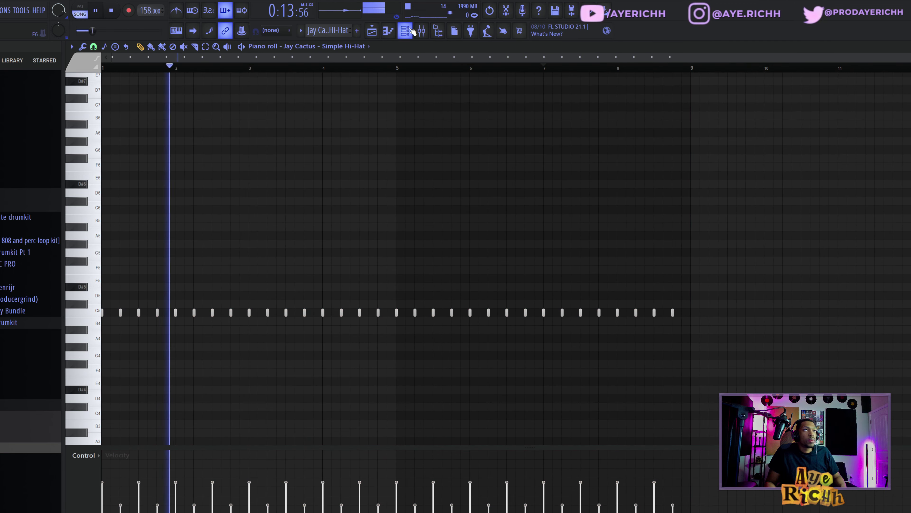
key(F6)
key(Right)
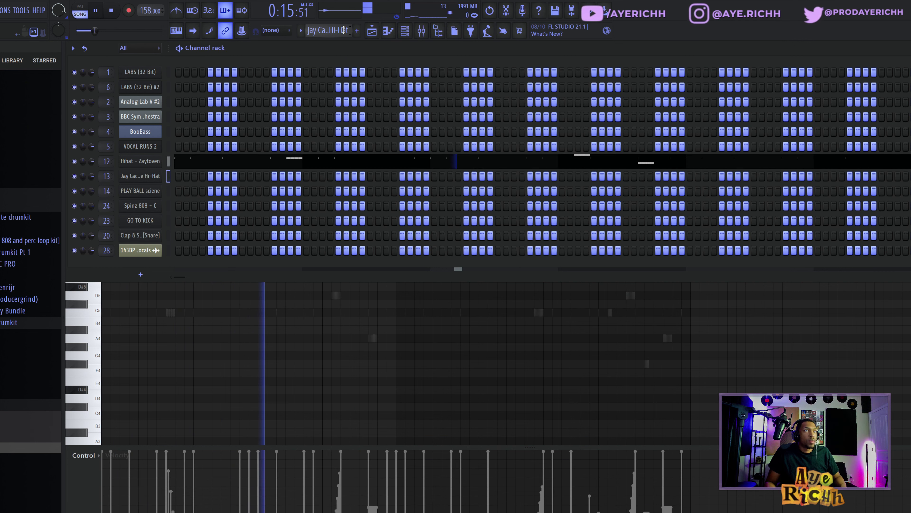
click(152, 162)
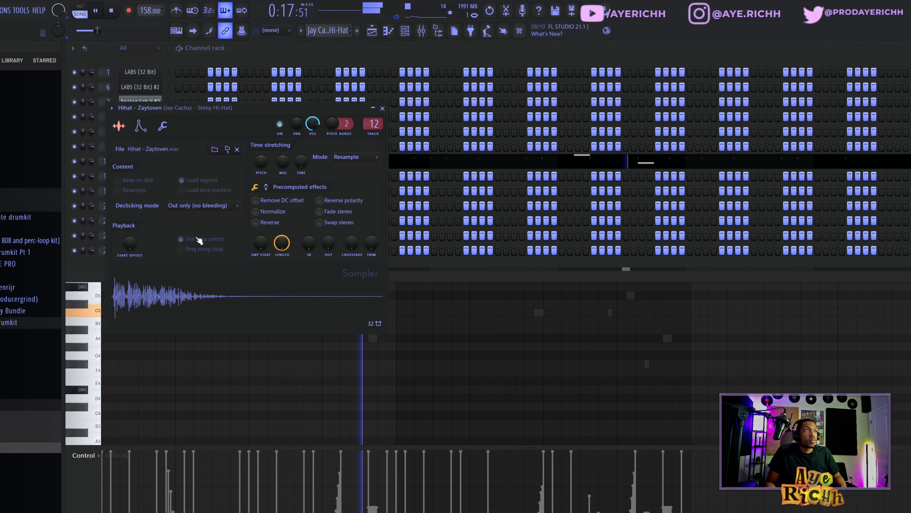
click(383, 109)
key(space)
Unmute the melody and PLAY BALL sciene tracks and play the arrangement with the hi-hats while checking the mixer
click(375, 32)
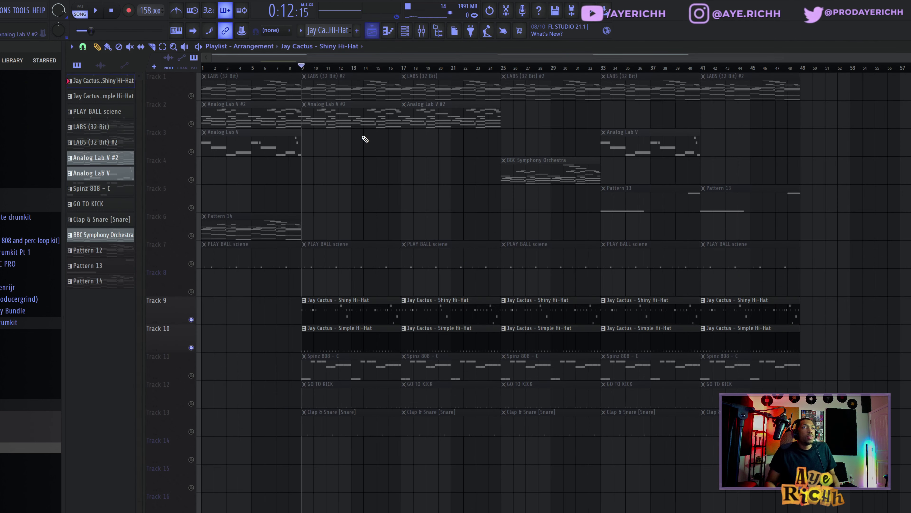
drag(191, 263, 190, 95)
key(space)
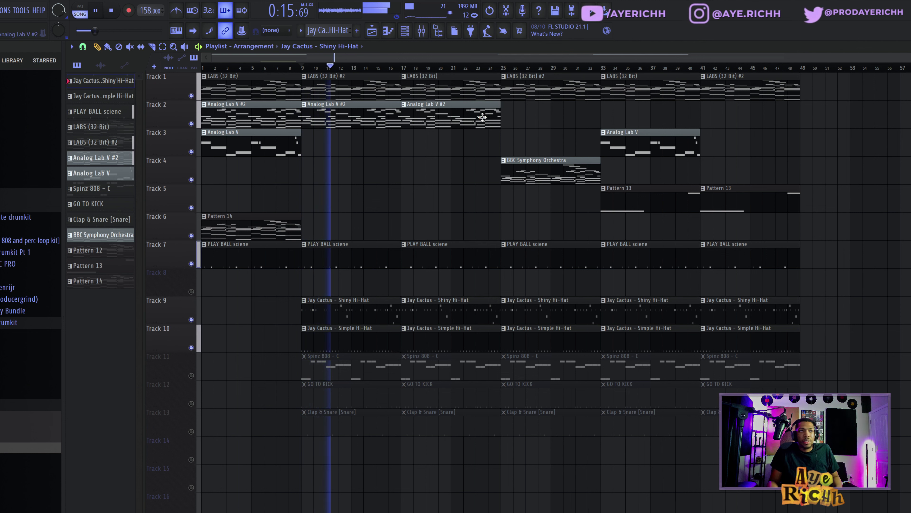
click(422, 32)
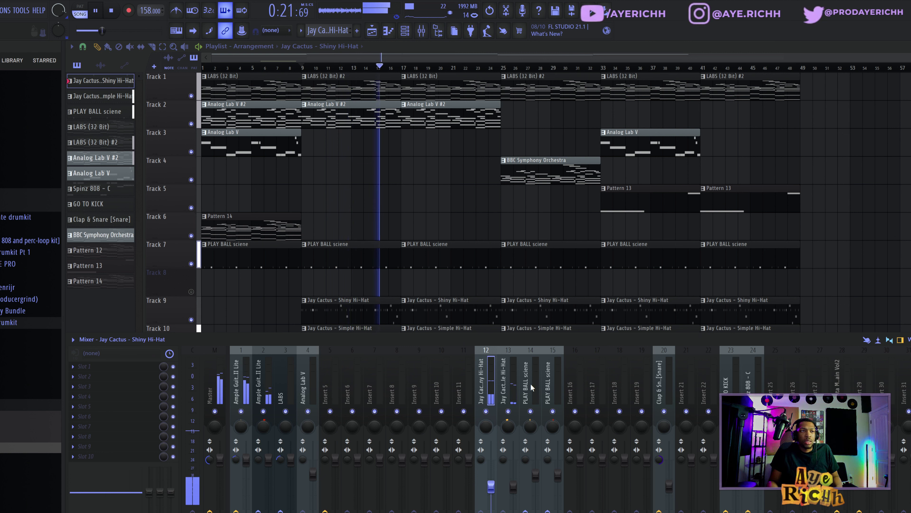
click(531, 430)
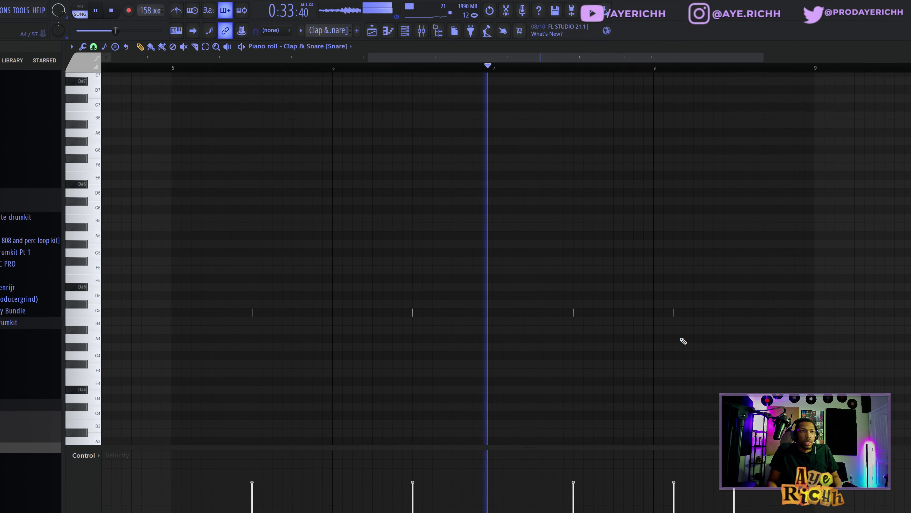
Review the full Clap & Snare pattern during playback and unmute the GO TO KICK track in the playlist
scroll(757, 366, down, 5)
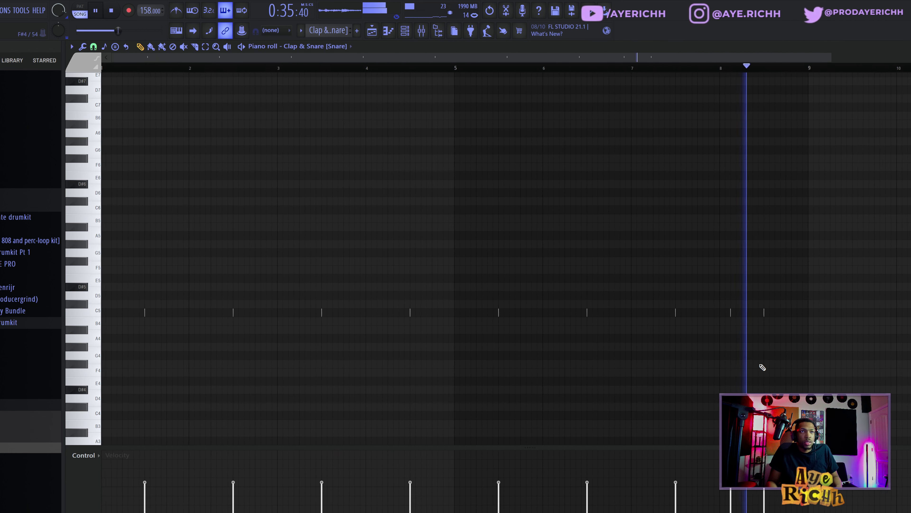
click(374, 32)
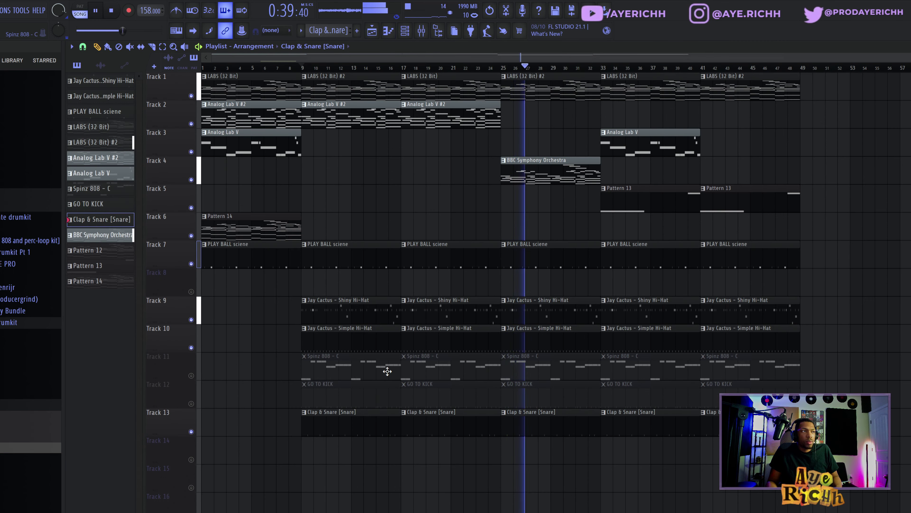
click(191, 403)
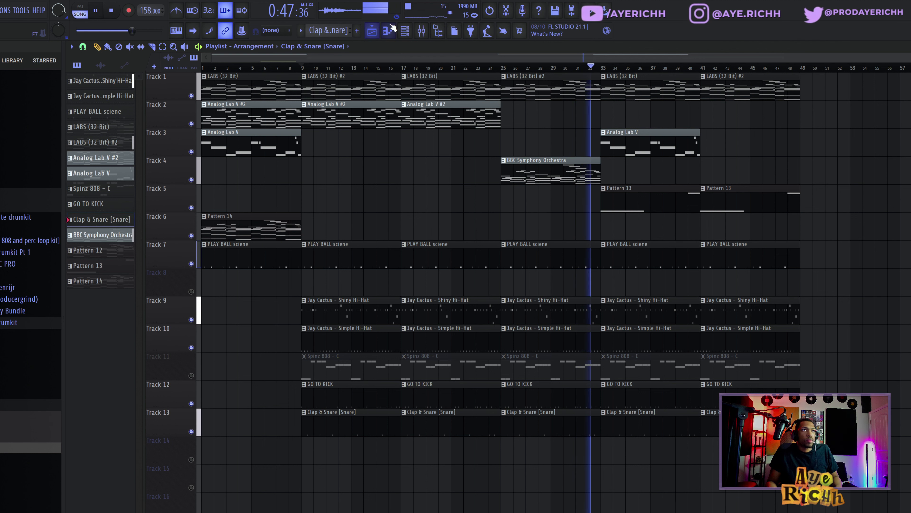
Bring up the channel rack during playback and check the GO TO KICK channel's sampler
click(405, 31)
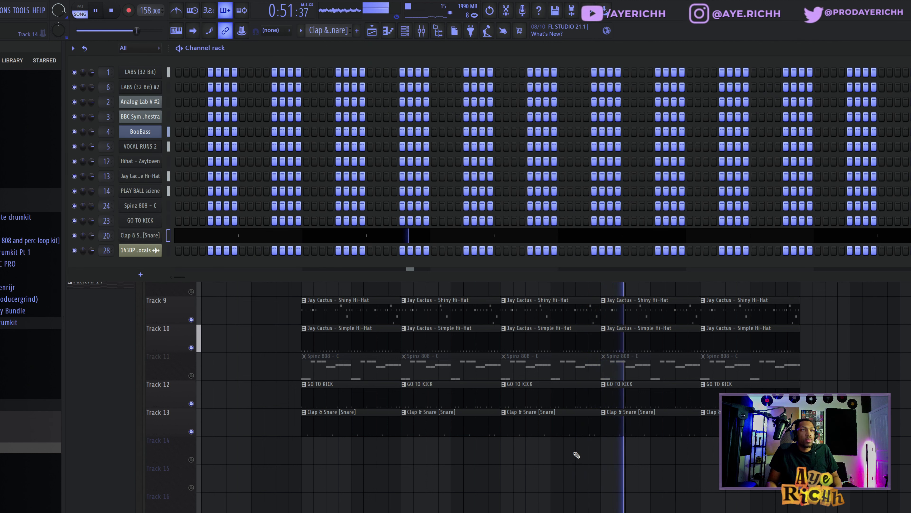
key(F6)
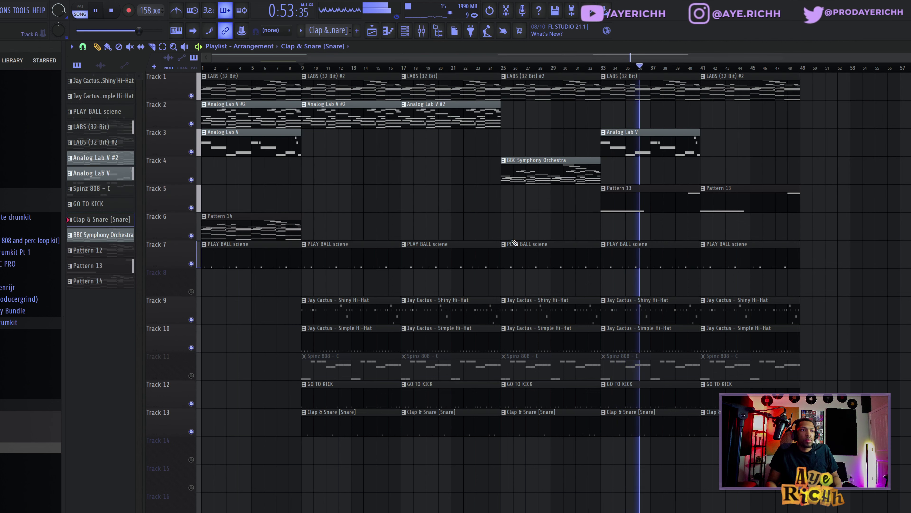
click(406, 29)
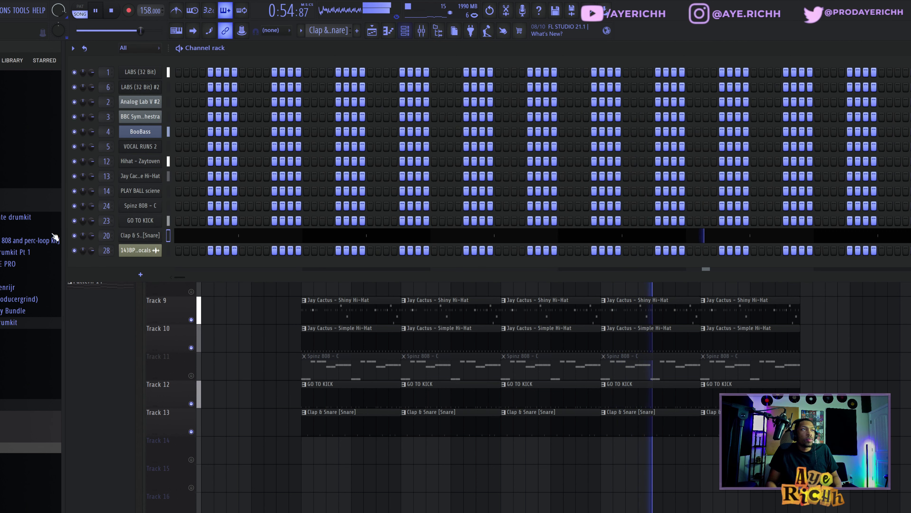
click(144, 221)
key(Escape)
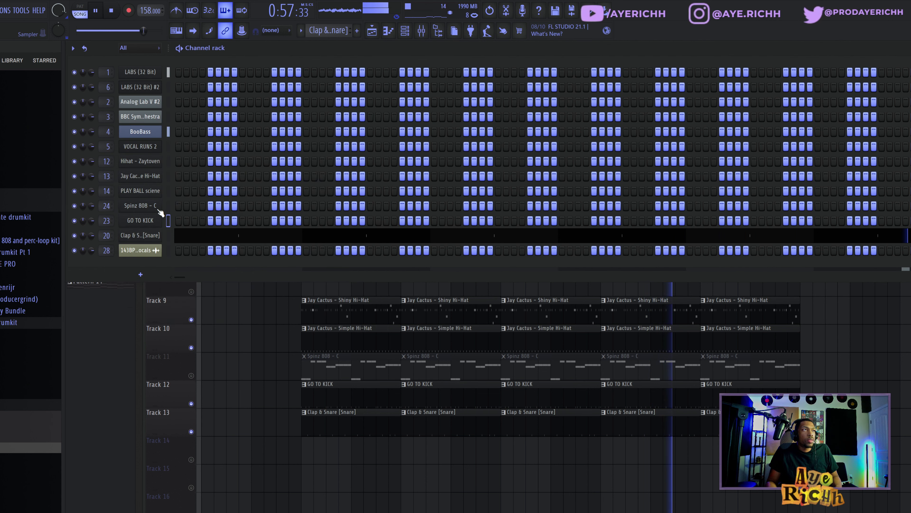
Select all notes of the GO TO KICK pattern in the piano roll and raise their velocity slightly
right_click(162, 216)
click(172, 218)
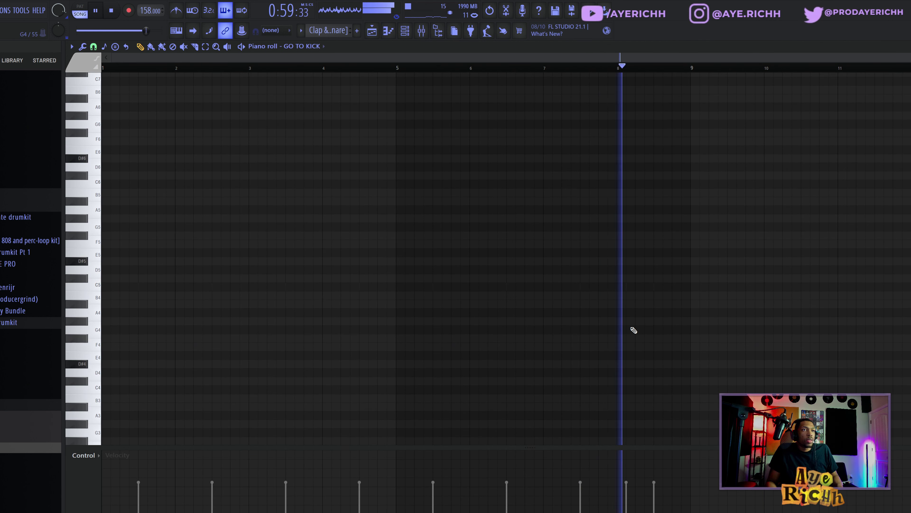
scroll(493, 337, down, 15)
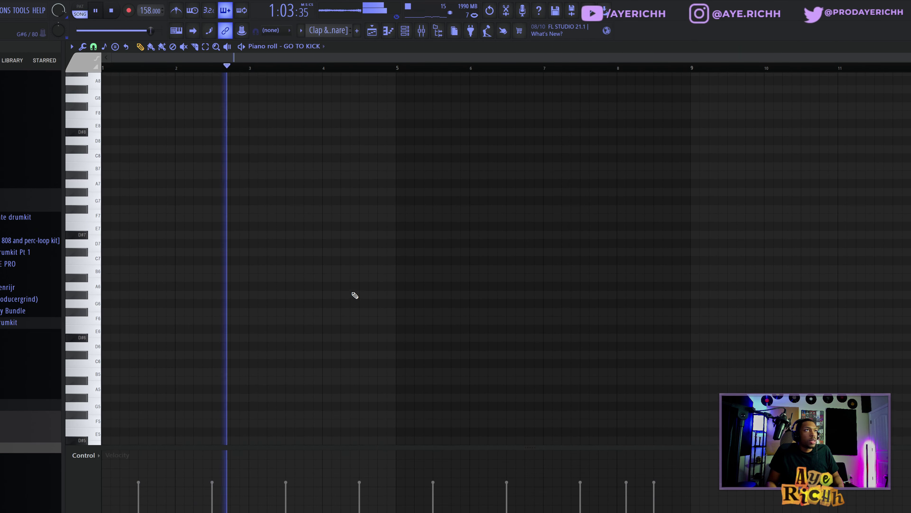
scroll(327, 29, down, 1)
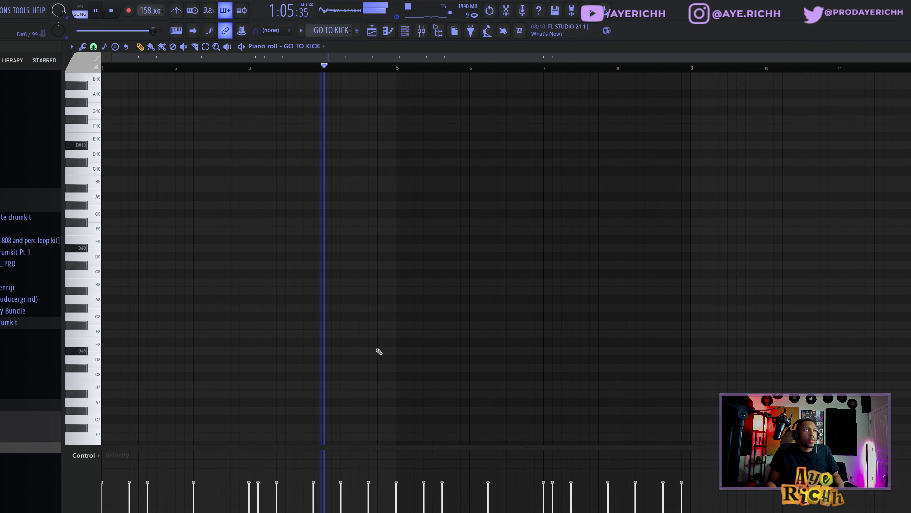
scroll(377, 347, down, 8)
drag(793, 187, 101, 362)
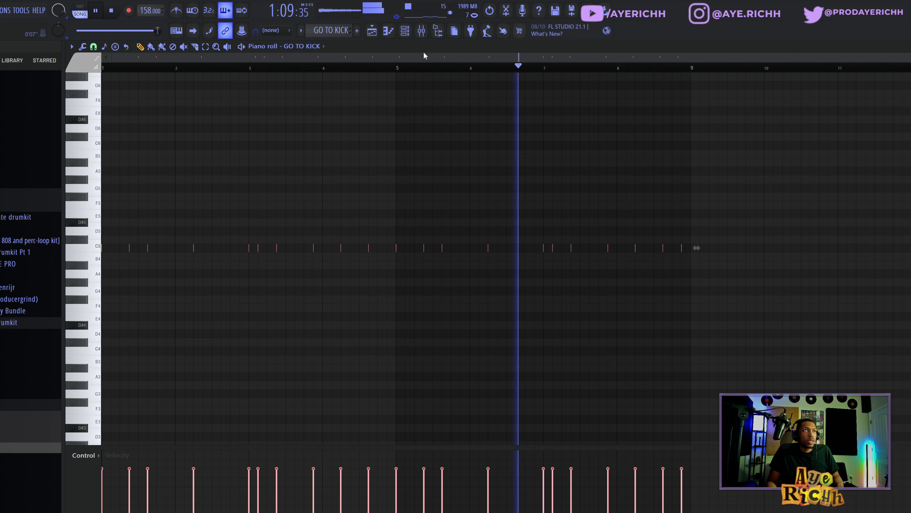
click(373, 35)
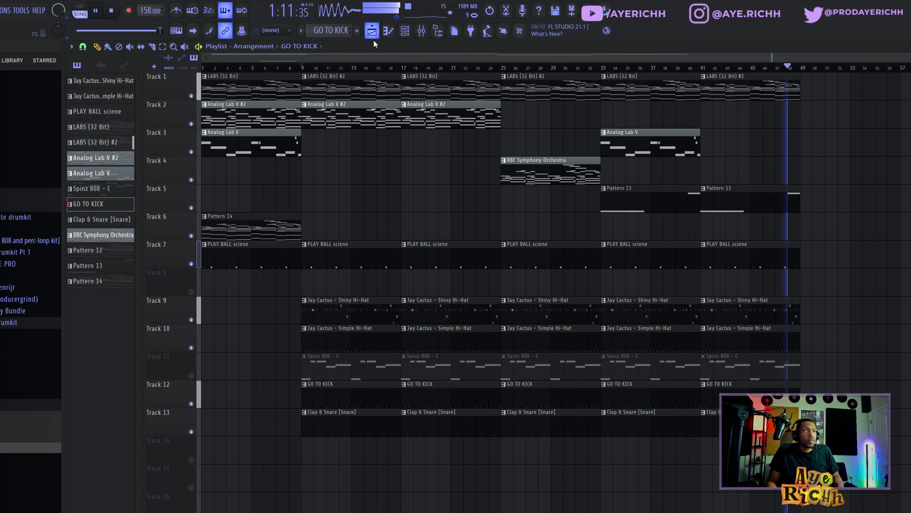
Stop playback and unmute the Spinz 808 - C track in the playlist
key(space)
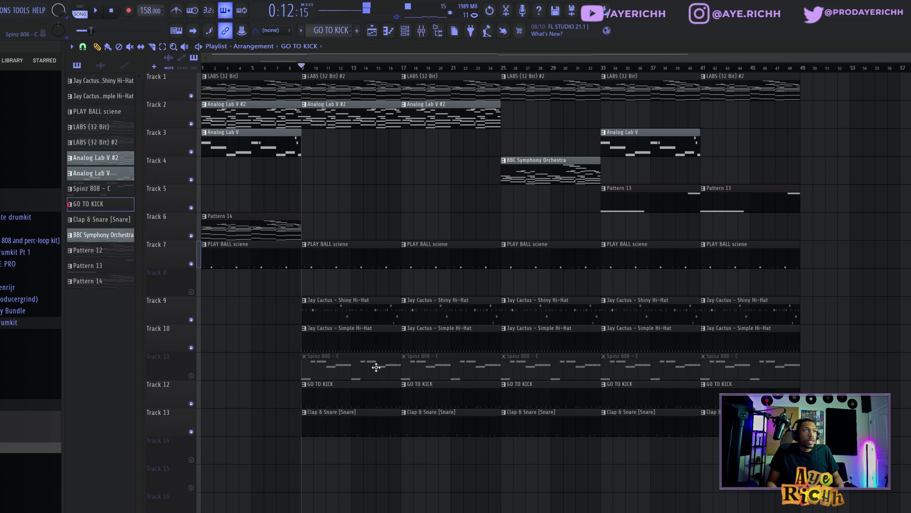
click(191, 375)
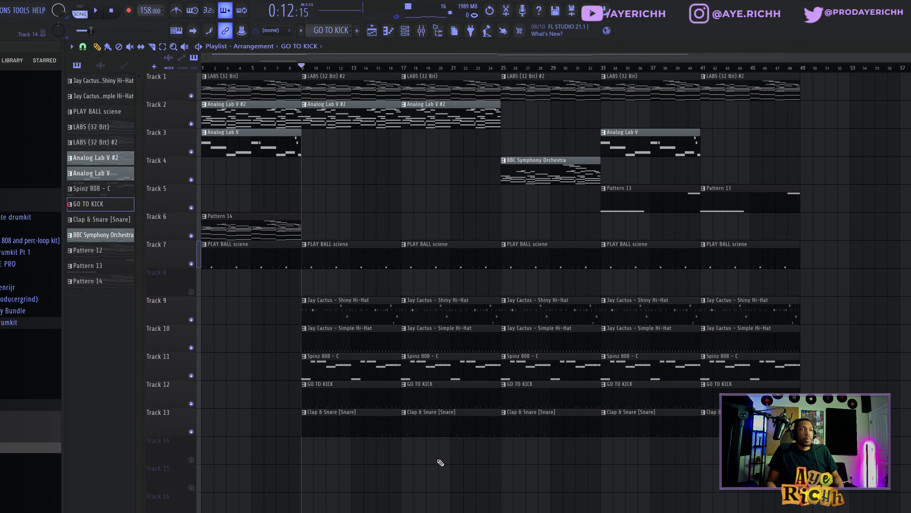
scroll(416, 463, up, 3)
scroll(366, 440, down, 3)
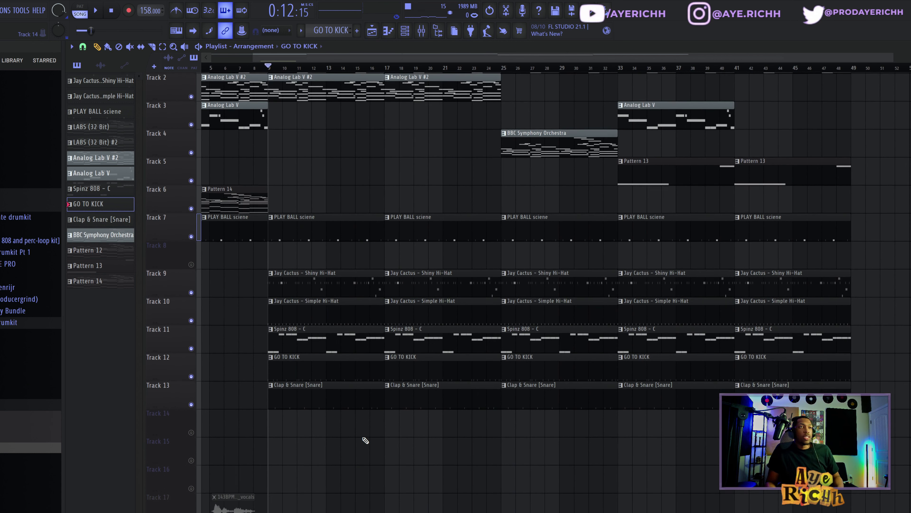
Open the Reviver effect on the GO TO KICK mixer insert, close it, and delete it from its slot
click(419, 38)
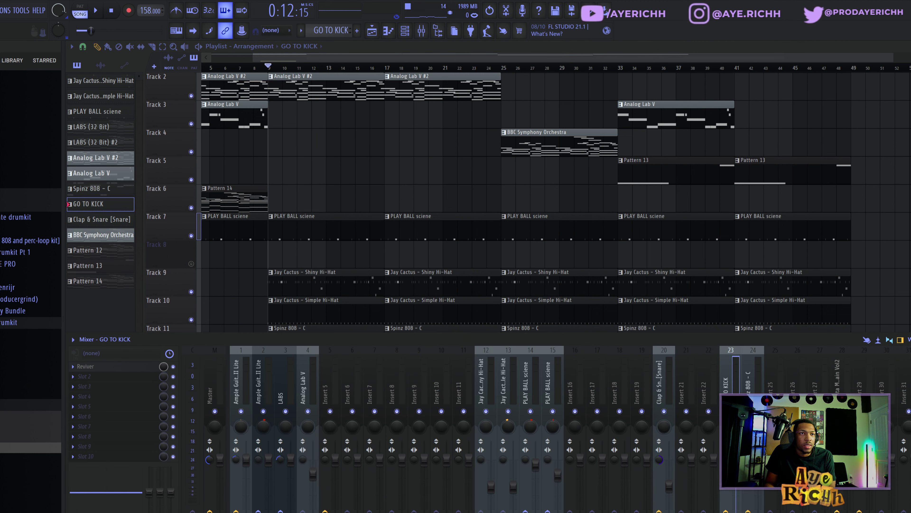
click(96, 366)
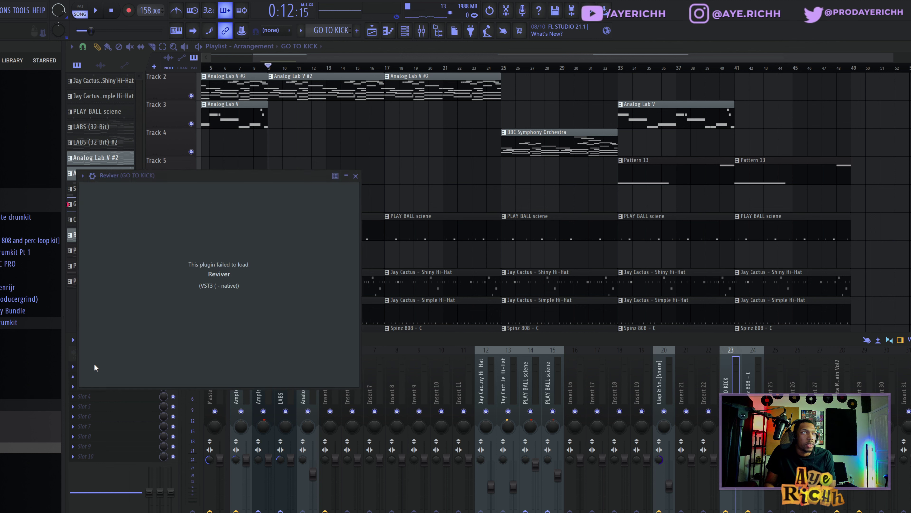
click(356, 175)
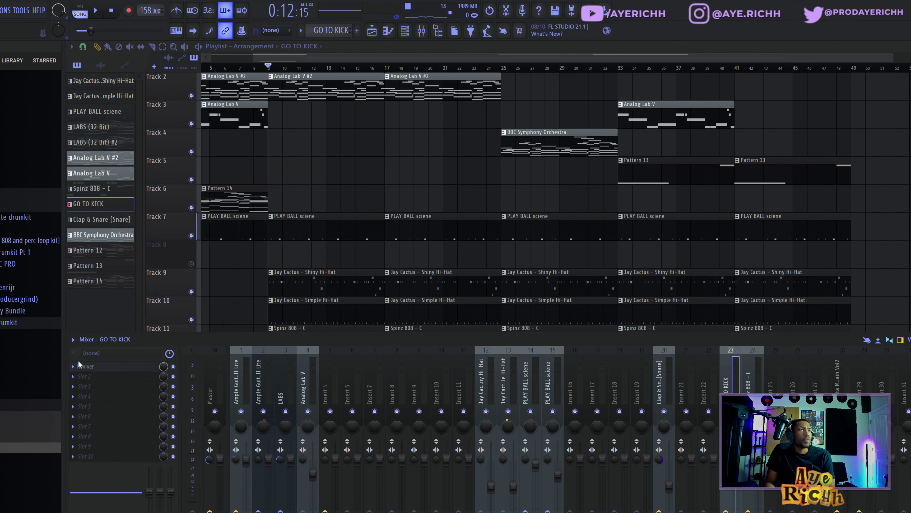
click(73, 368)
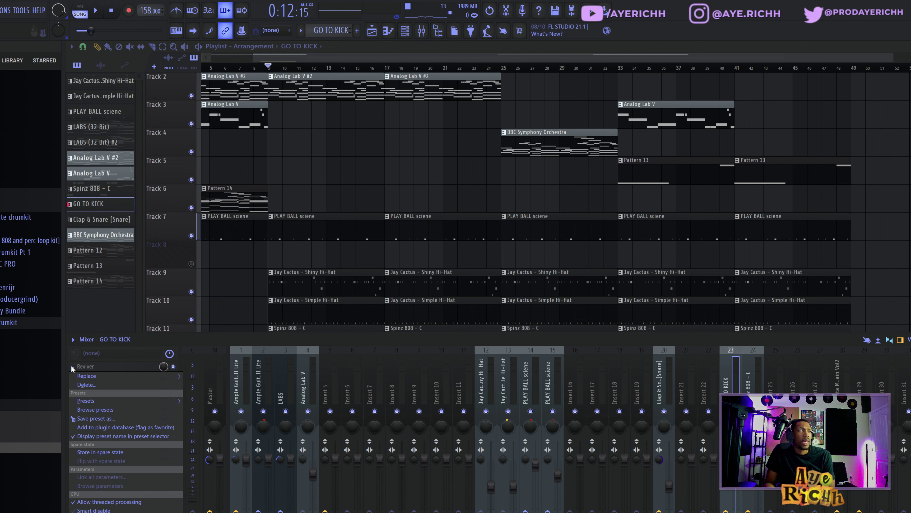
click(82, 384)
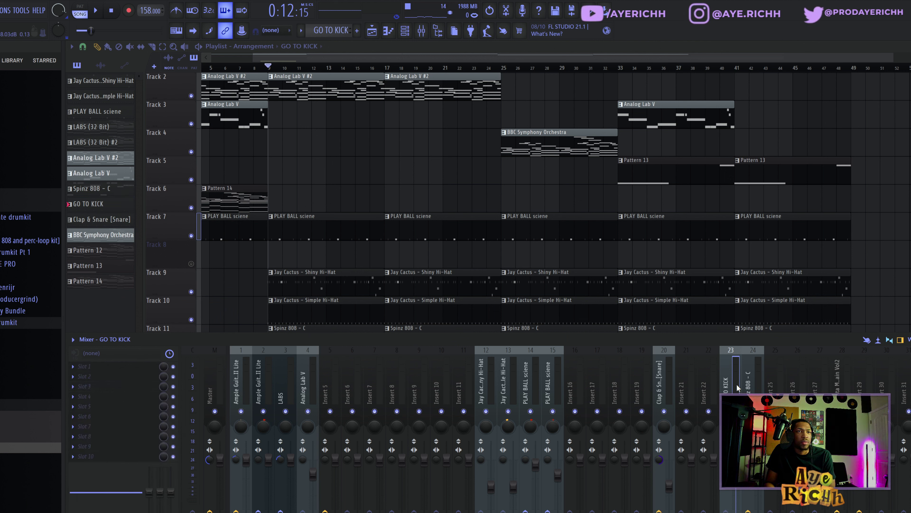
Check the effects on the Spinz 808 - C mixer insert and delete FerricTDSmkII and Reviver, keeping Kickstart 2
click(754, 390)
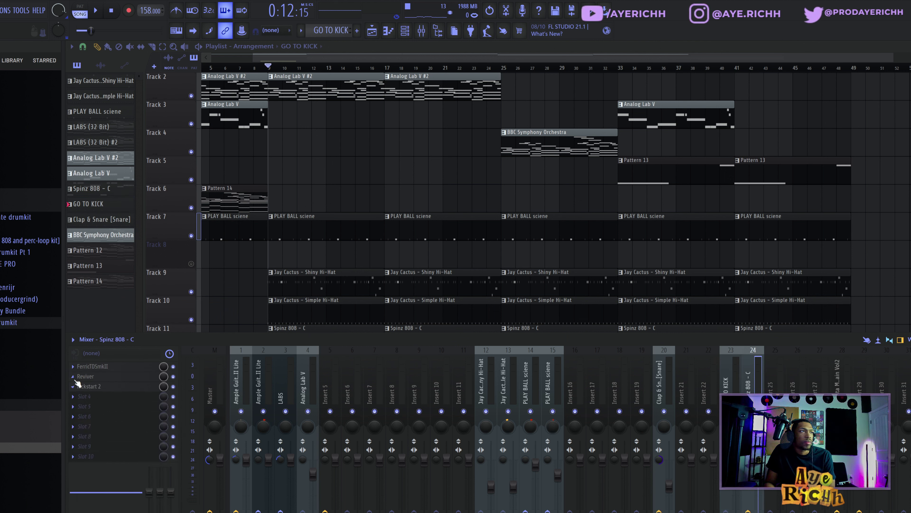
click(90, 387)
click(87, 391)
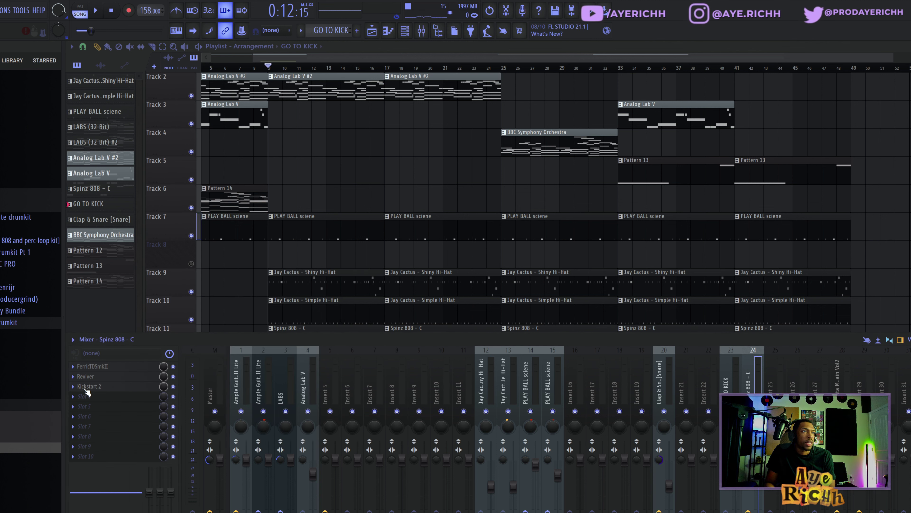
click(95, 367)
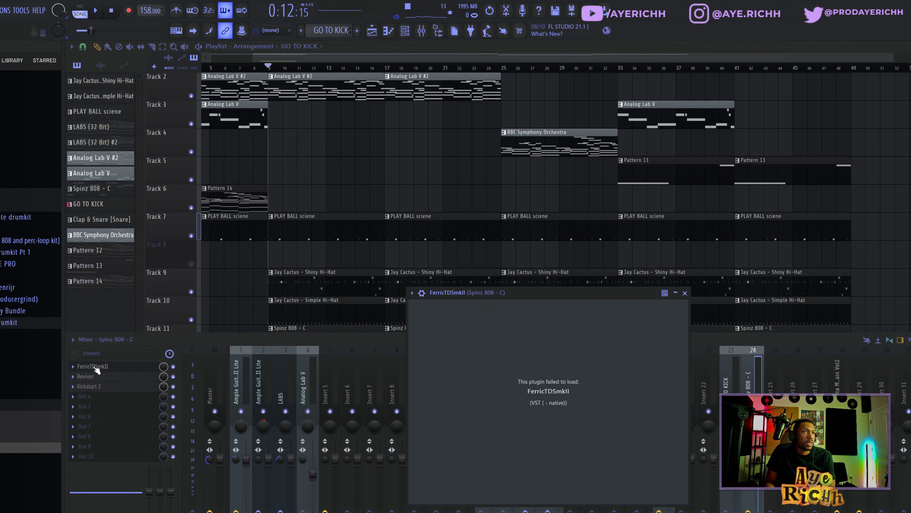
click(95, 369)
click(72, 367)
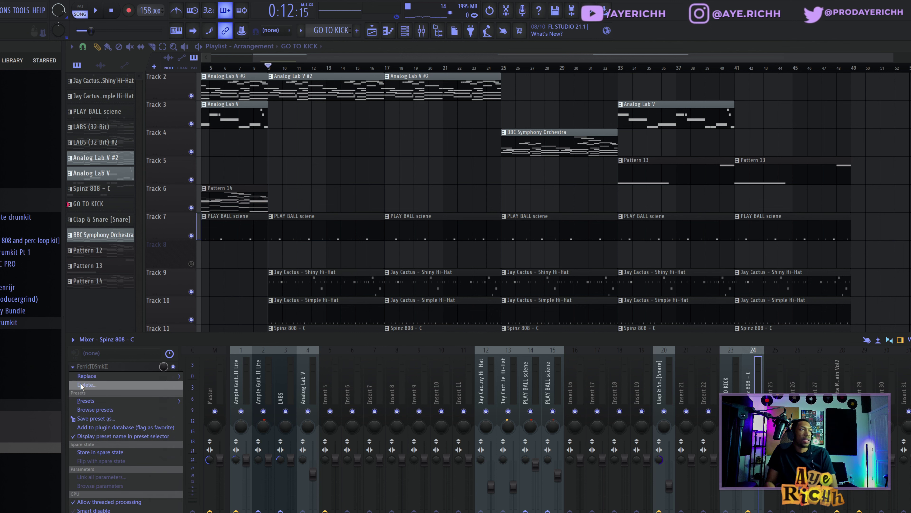
click(82, 384)
click(72, 376)
click(81, 390)
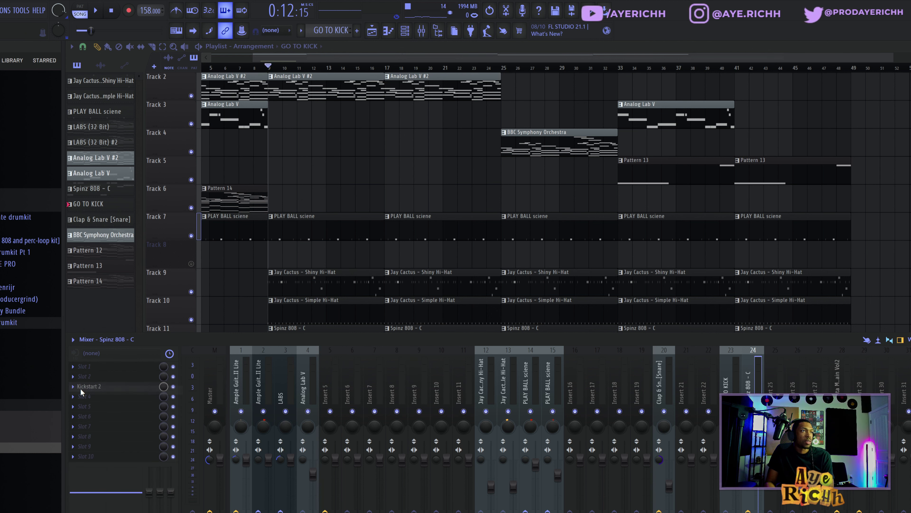
Solo the Spinz 808 - C track, play it, and bring up its mixer insert
key(F9)
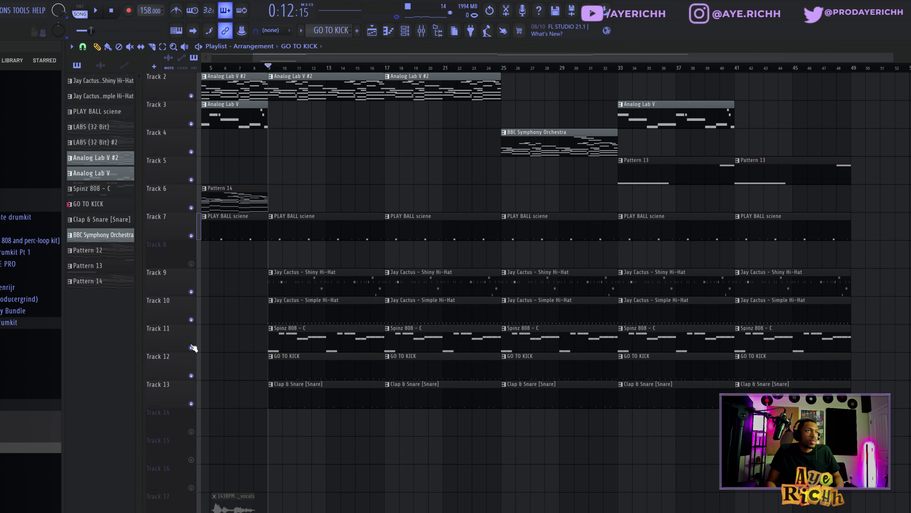
right_click(191, 347)
key(space)
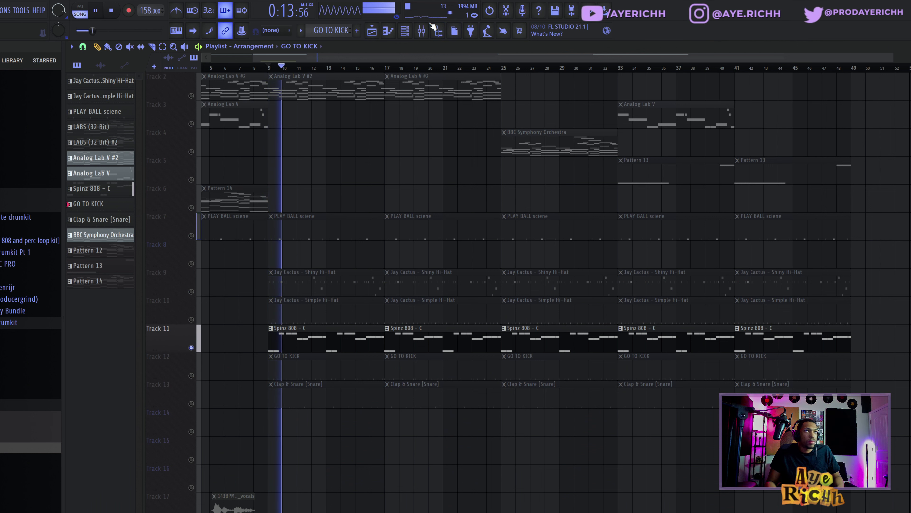
key(F9)
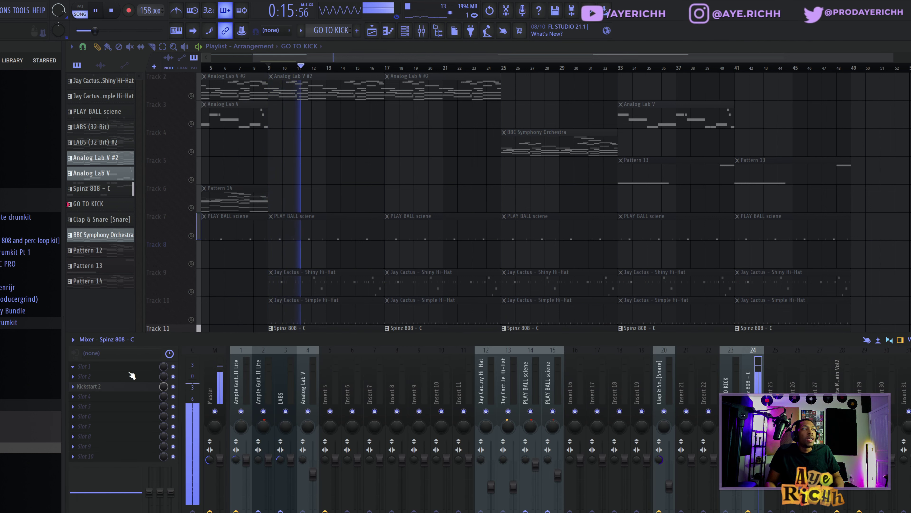
Open Kickstart 2 on the Spinz 808 - C mixer insert, stop playback, and delete the effect from its slot
click(119, 386)
key(space)
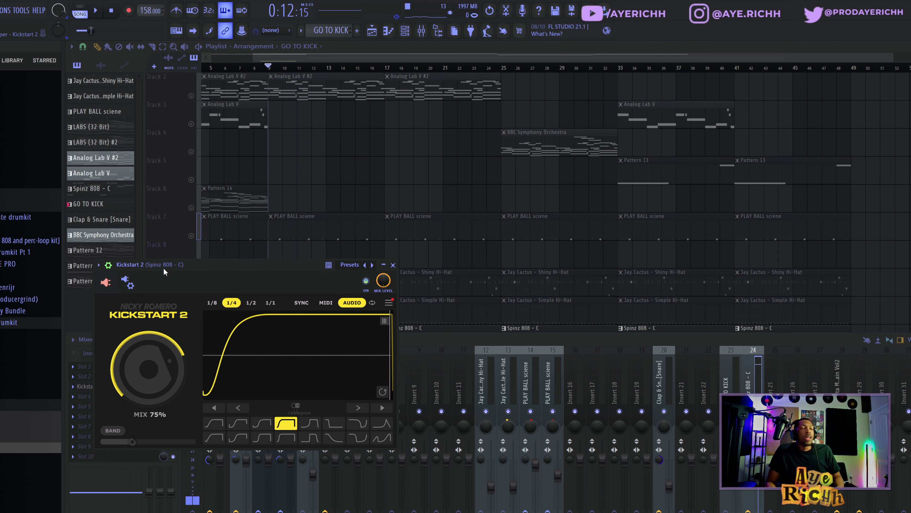
click(109, 266)
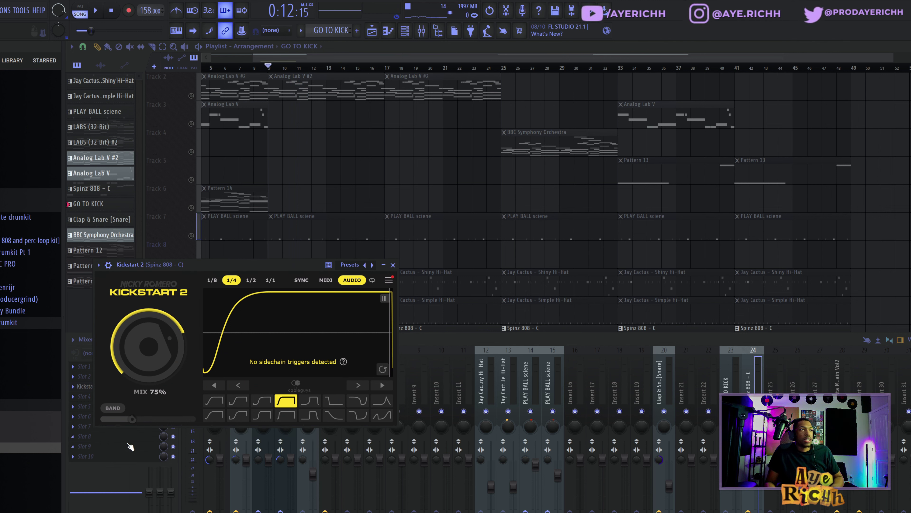
click(73, 387)
click(85, 402)
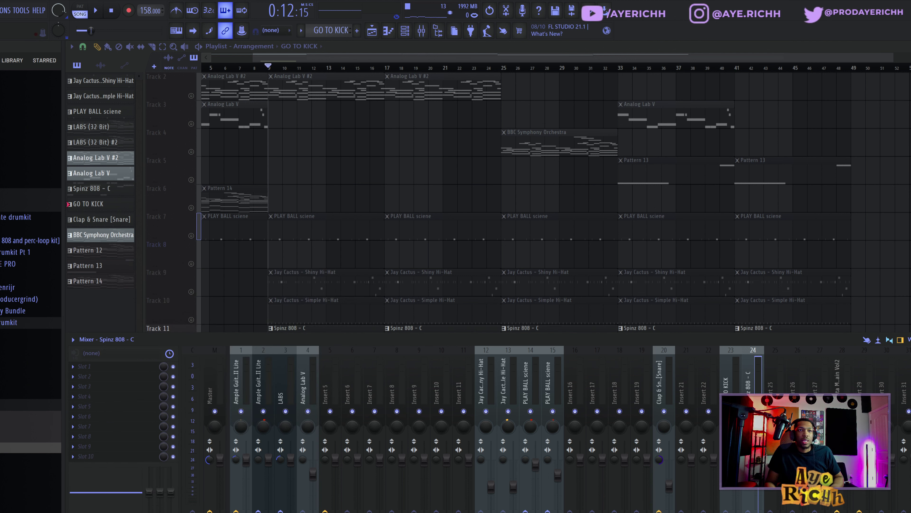
Unsolo the Spinz 808 - C track so the whole arrangement can be heard
key(F9)
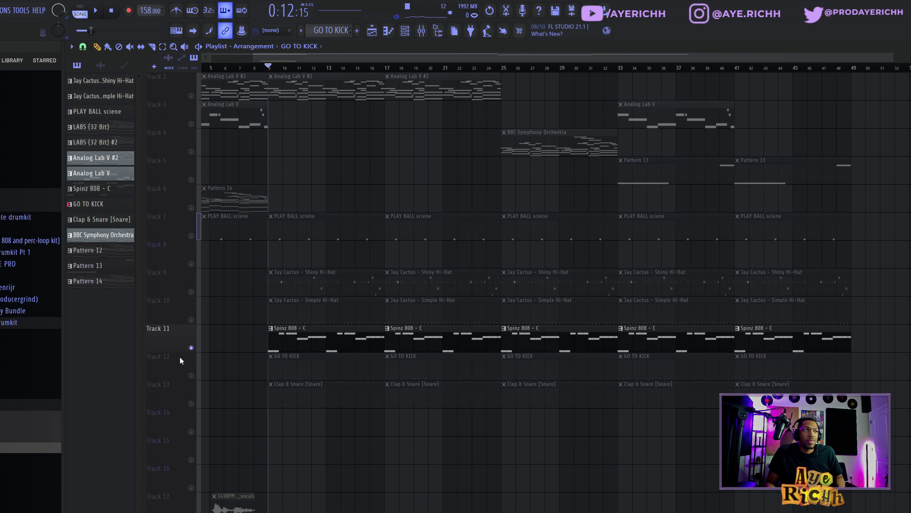
right_click(191, 348)
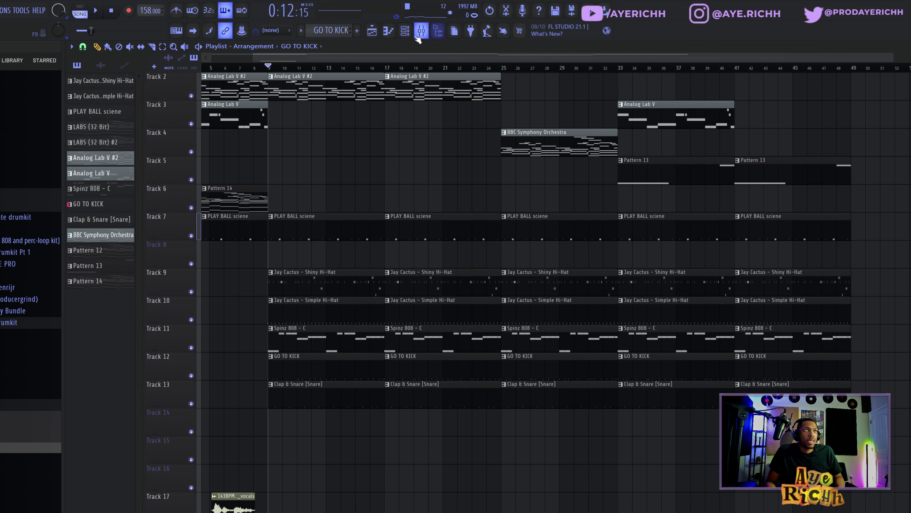
click(407, 35)
click(422, 35)
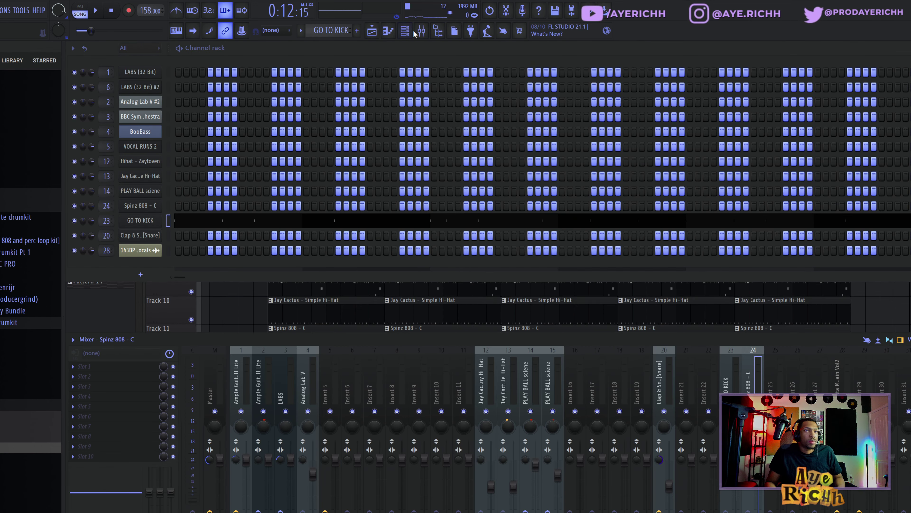
right_click(884, 307)
Play the full arrangement and check the Spinz 808 - C and GO TO KICK mixer inserts, then stop
key(space)
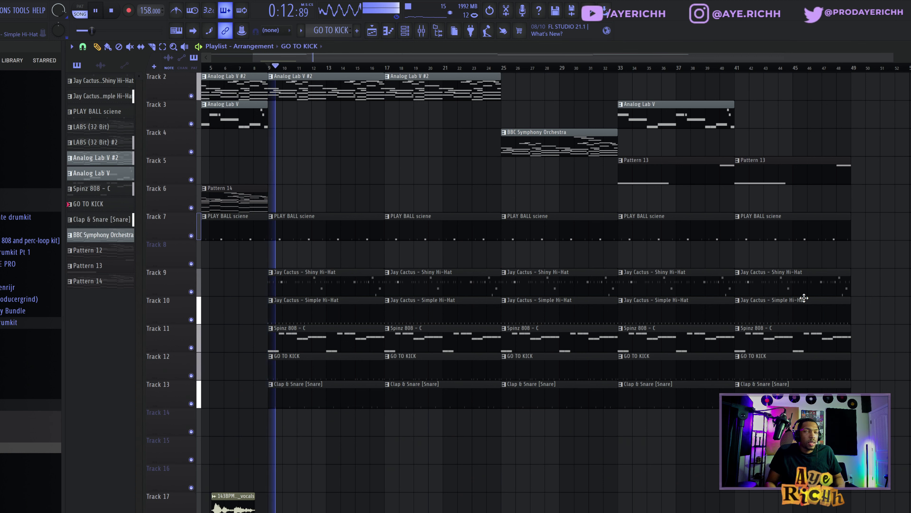
key(F9)
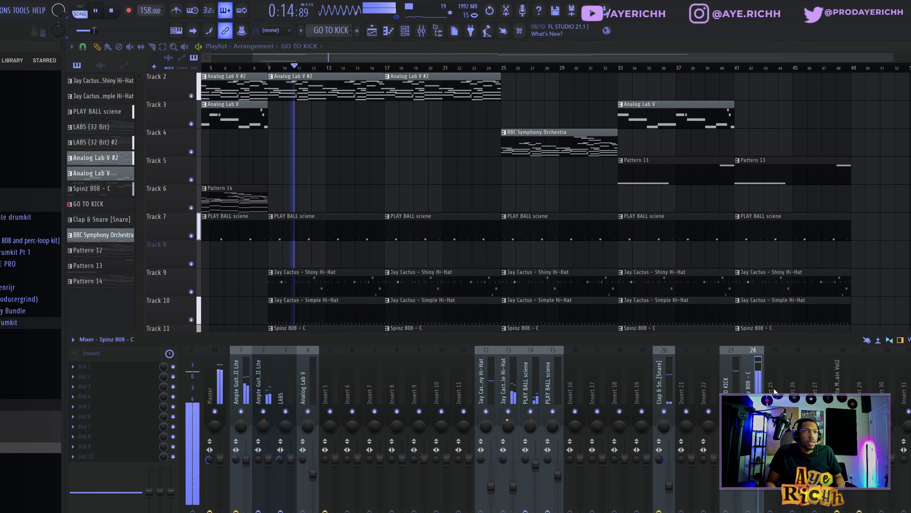
click(735, 387)
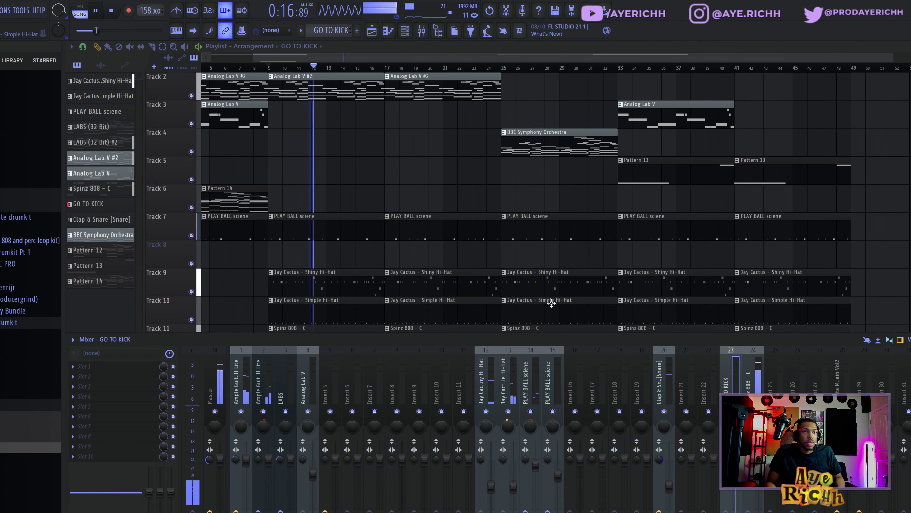
key(F9)
key(space)
Look over the Spinz 808 - C notes in the piano roll, then solo the 808 and GO TO KICK tracks and audition them together
double_click(351, 338)
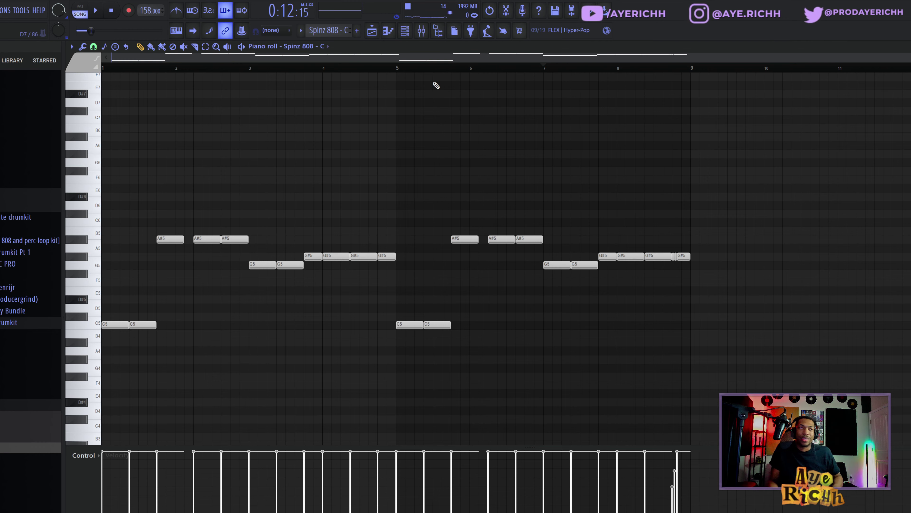
click(421, 31)
key(F5)
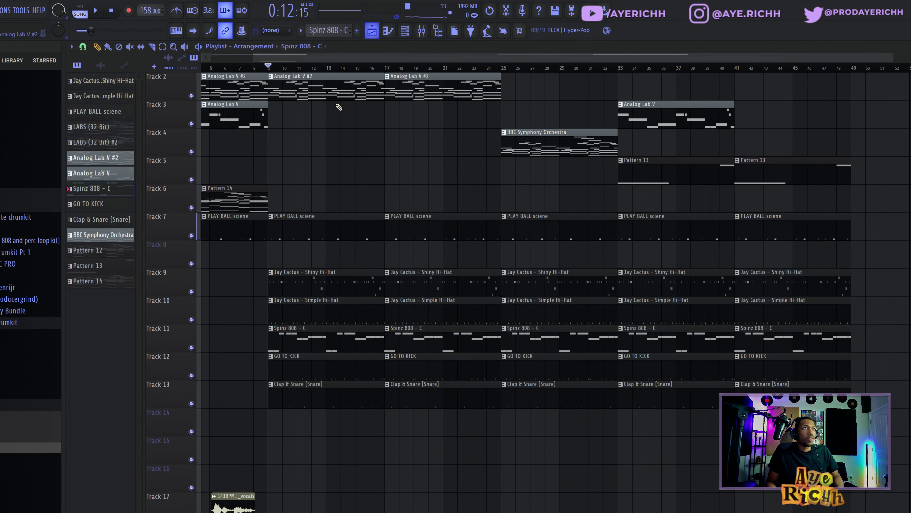
right_click(191, 347)
click(191, 375)
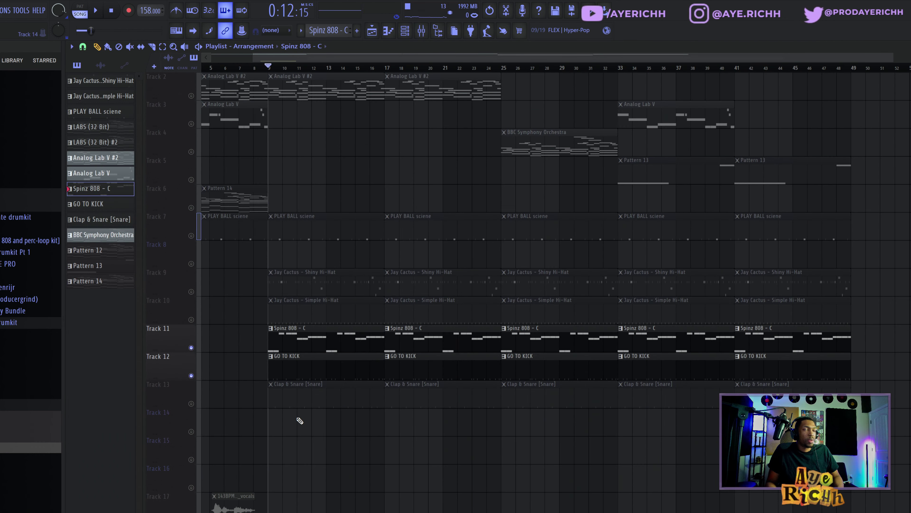
key(space)
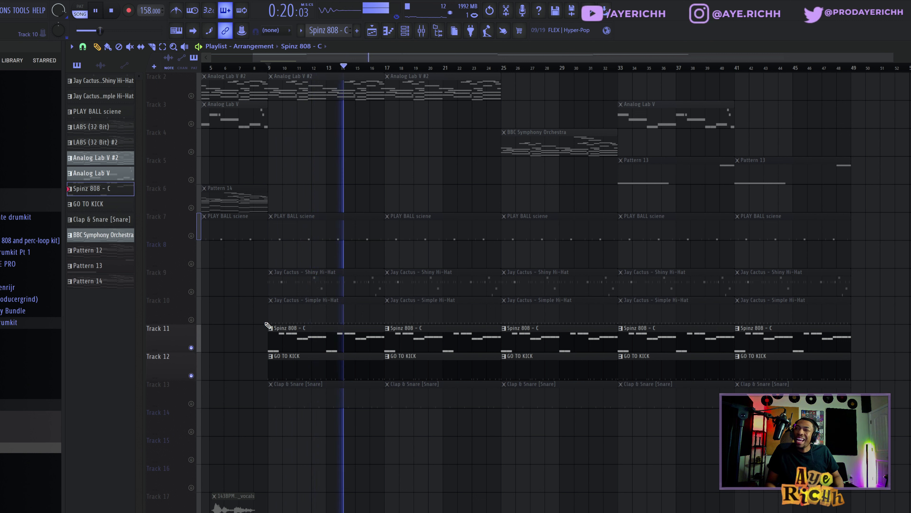
key(space)
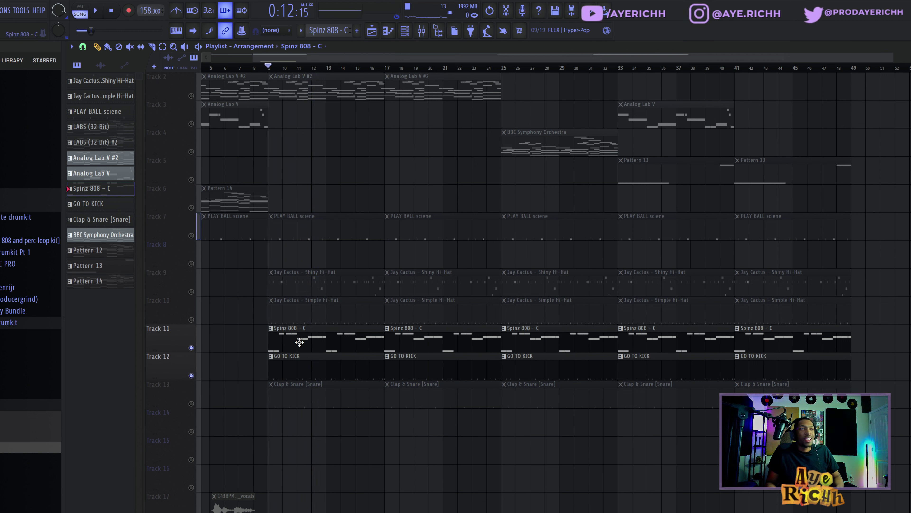
Select the clips across bars 25 to 33 and unsolo the Spinz 808 - C and GO TO KICK tracks
ctrl+scroll(313, 343, down, 1)
scroll(446, 361, up, 1)
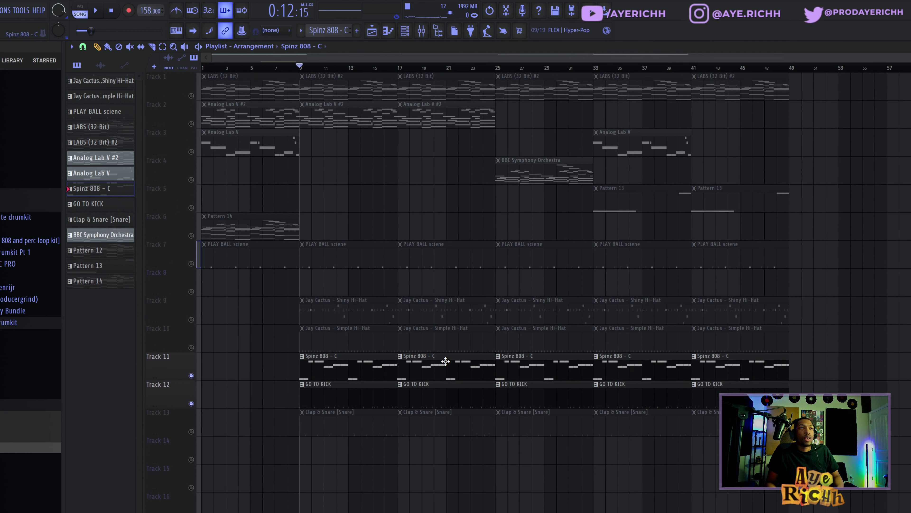
drag(523, 72, 522, 494)
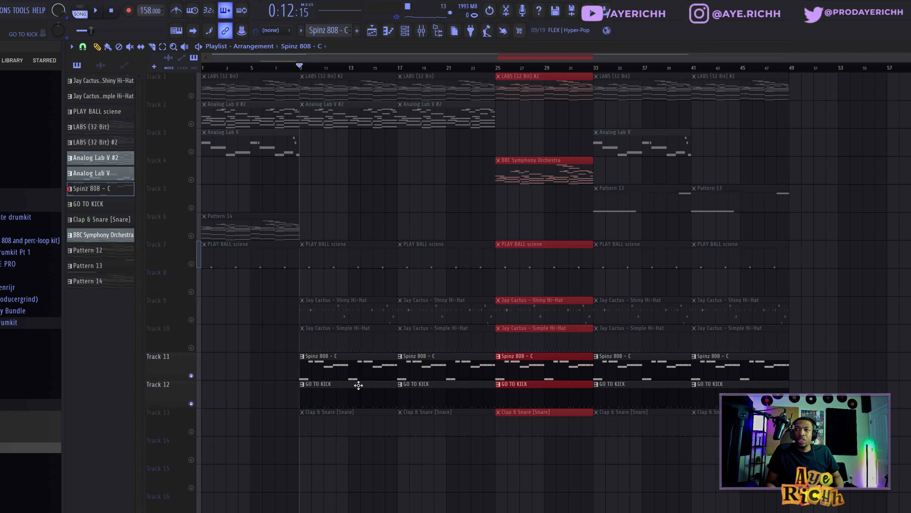
right_click(190, 379)
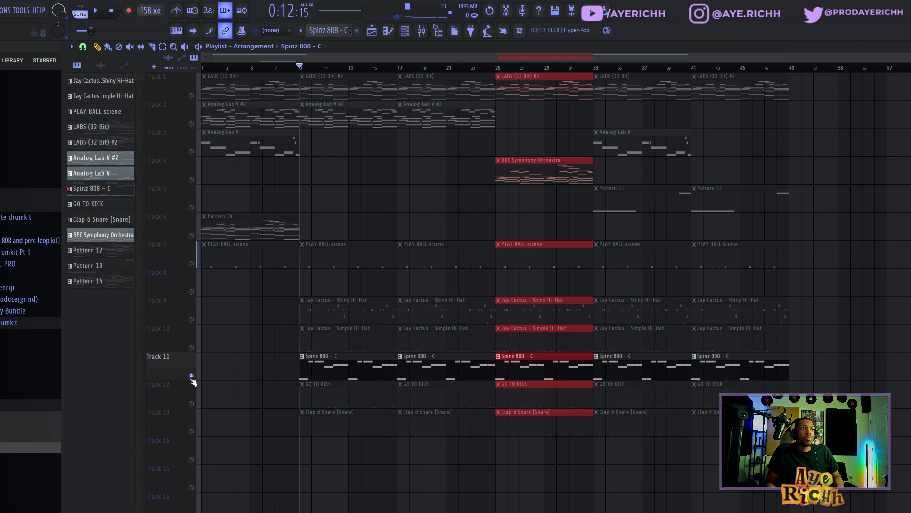
right_click(190, 378)
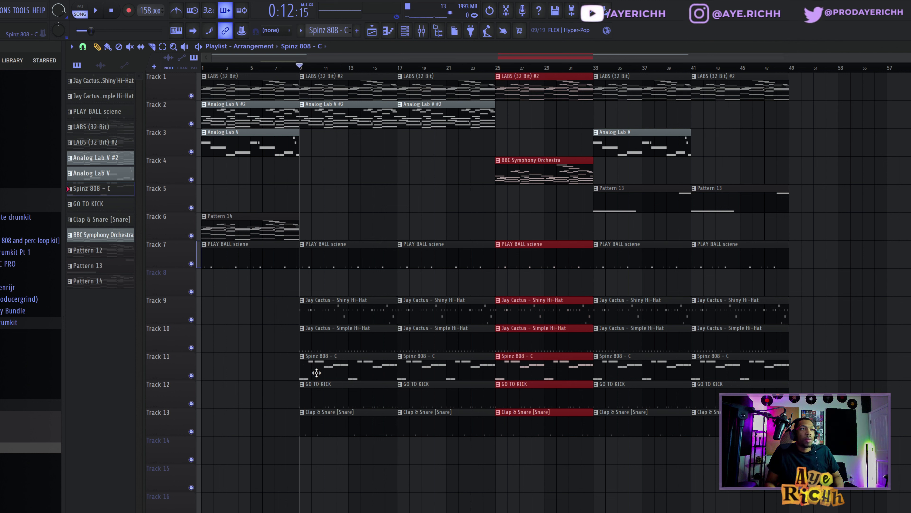
Make the Spinz 808 - C clip at bar 9 unique and delete the 808 clips at bars 17, 33 and 41
click(303, 359)
click(325, 433)
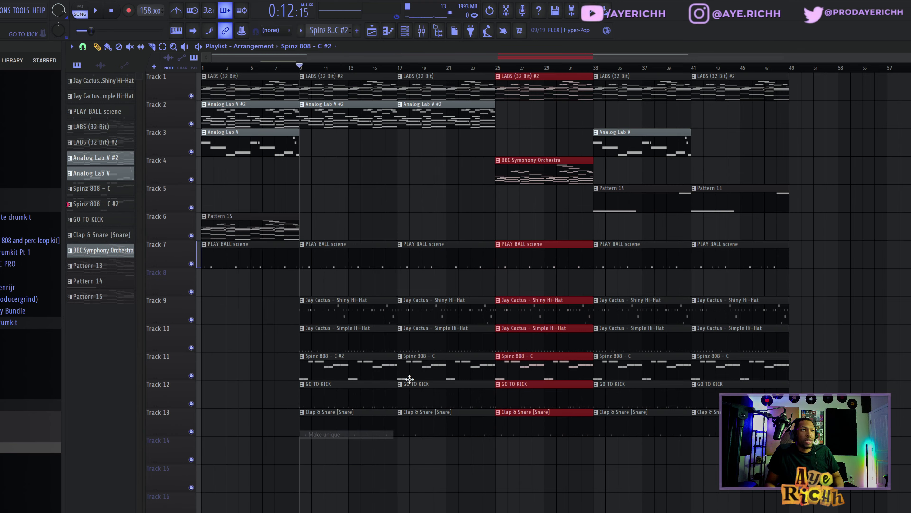
right_click(456, 366)
right_click(655, 372)
right_click(716, 372)
ctrl+click(425, 370)
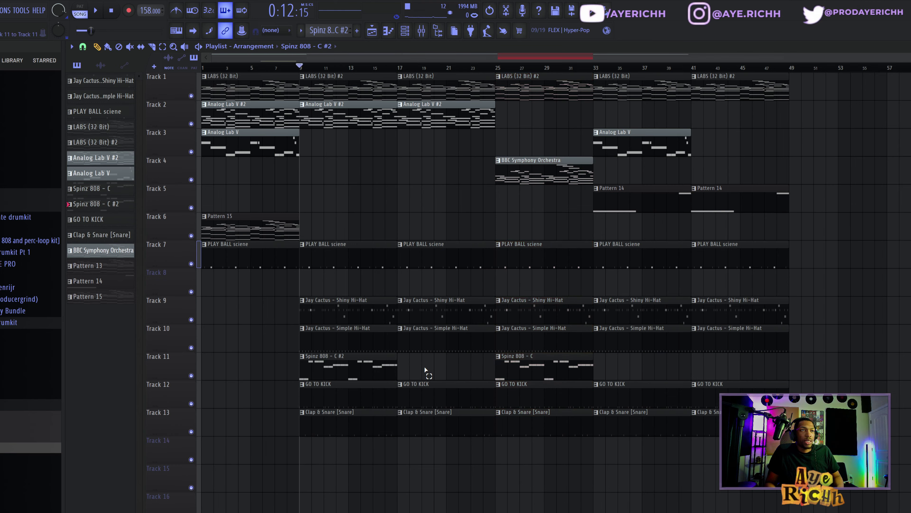
Open the Spinz 808 - C #2 pattern in the piano roll and delete the two consecutive A#5 notes in bar 2 during playback
double_click(361, 368)
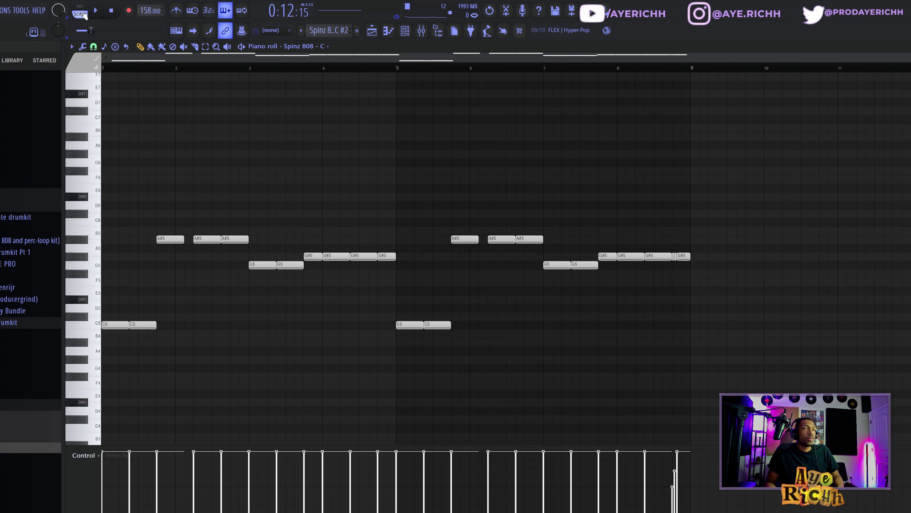
key(space)
key(space)
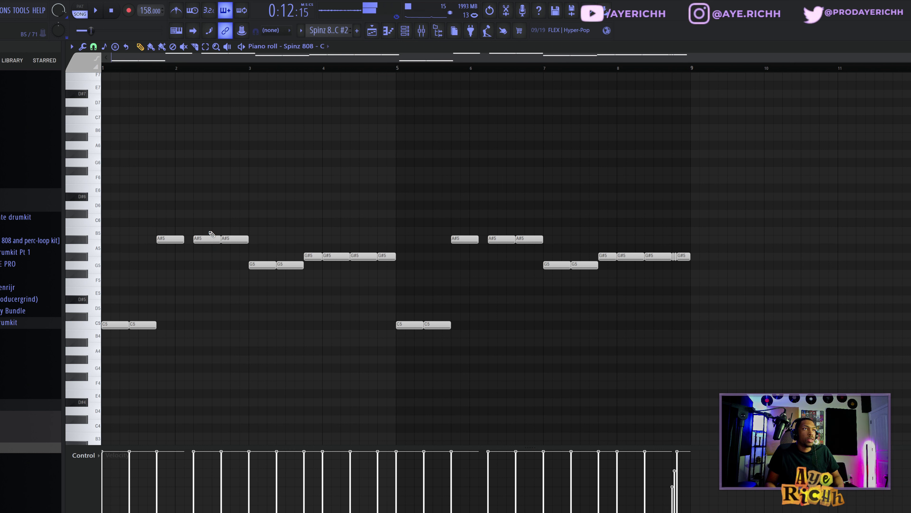
key(space)
right_click(209, 239)
right_click(234, 239)
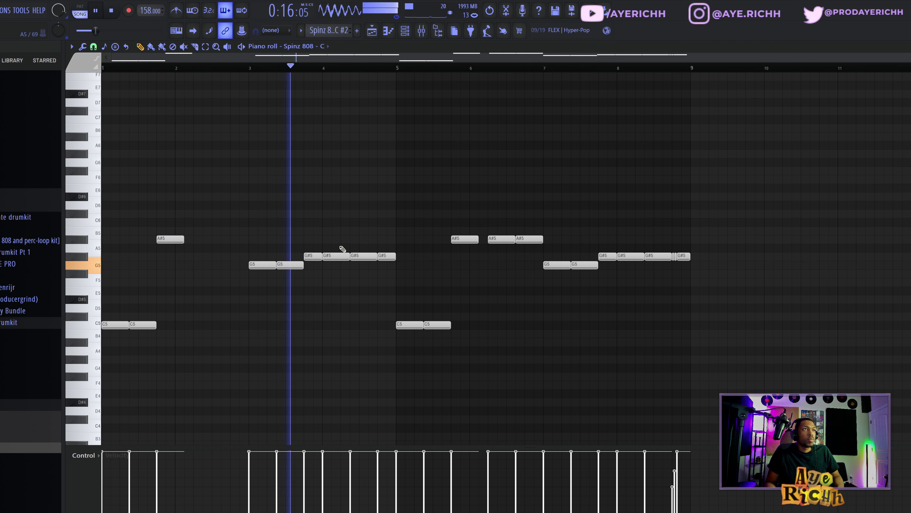
Delete the G#5 notes starting bars 4 and 8 and the first of the two adjoining A#5 notes in bar 6, and replay briefly
right_click(341, 255)
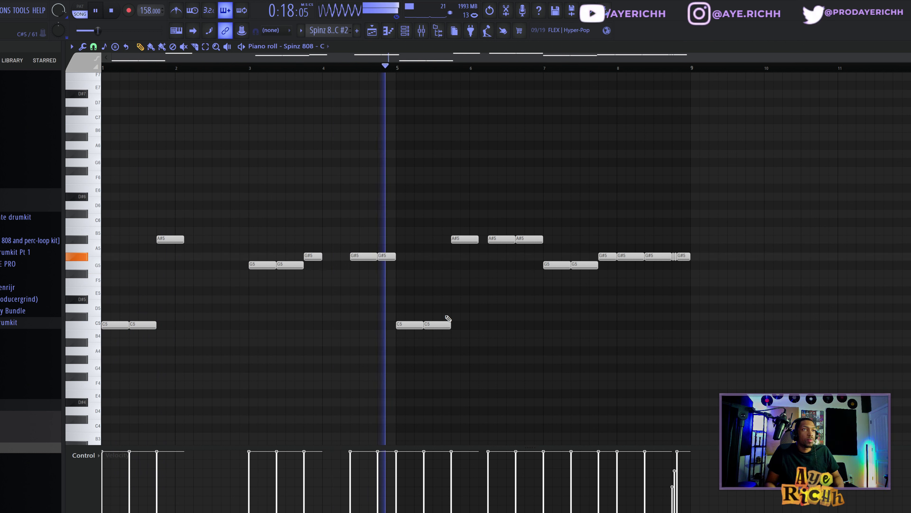
right_click(492, 239)
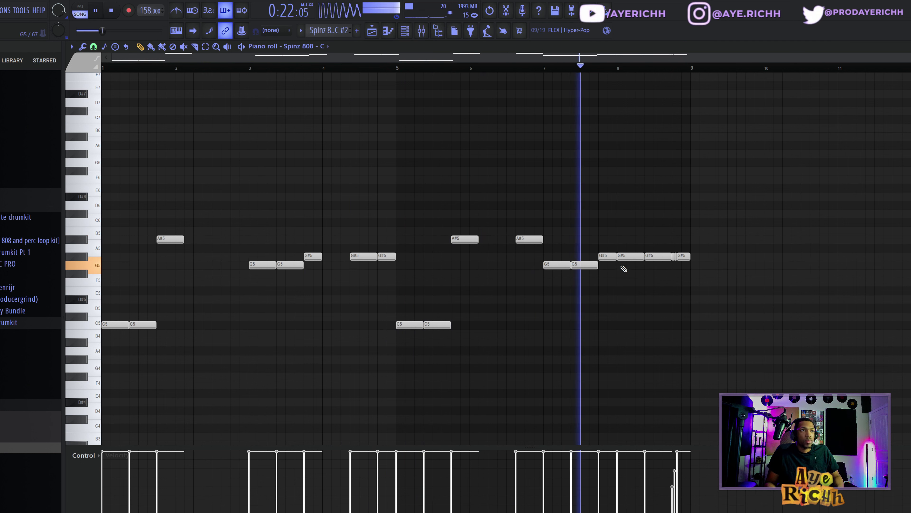
right_click(630, 256)
key(space)
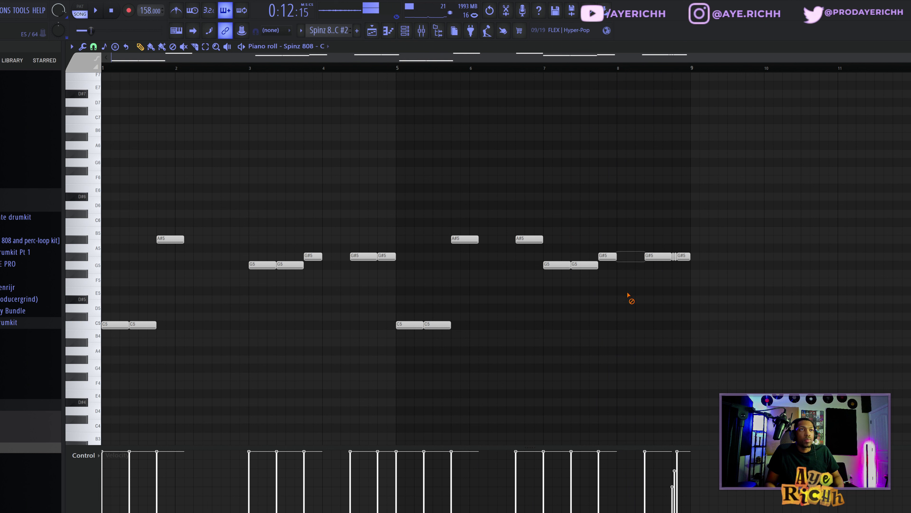
key(space)
key(space)
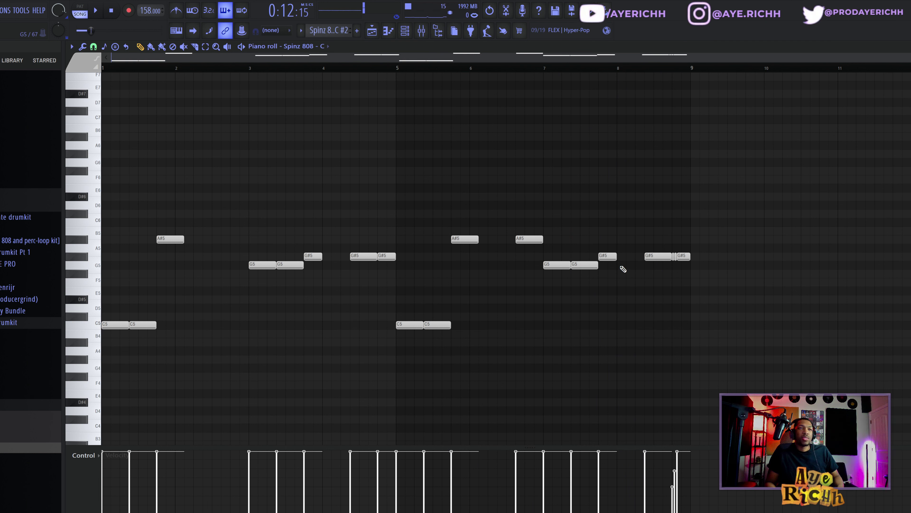
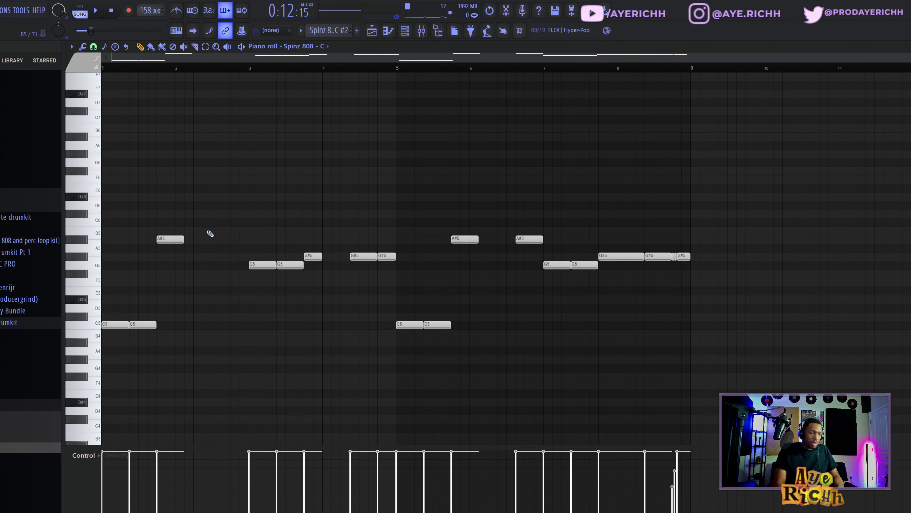
Open the Spinz 808 - C channel's sampler settings, inspect its sample and precomputed effects, and return to the piano roll
click(405, 31)
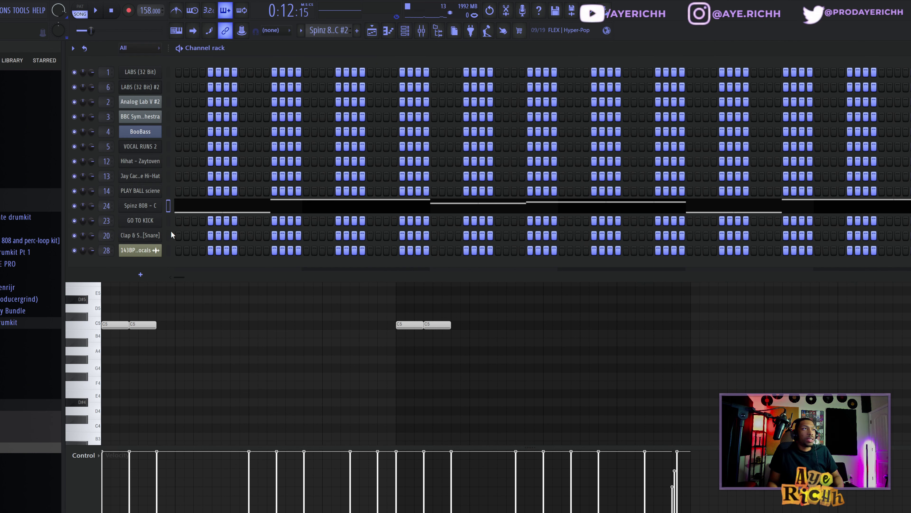
click(156, 207)
click(114, 110)
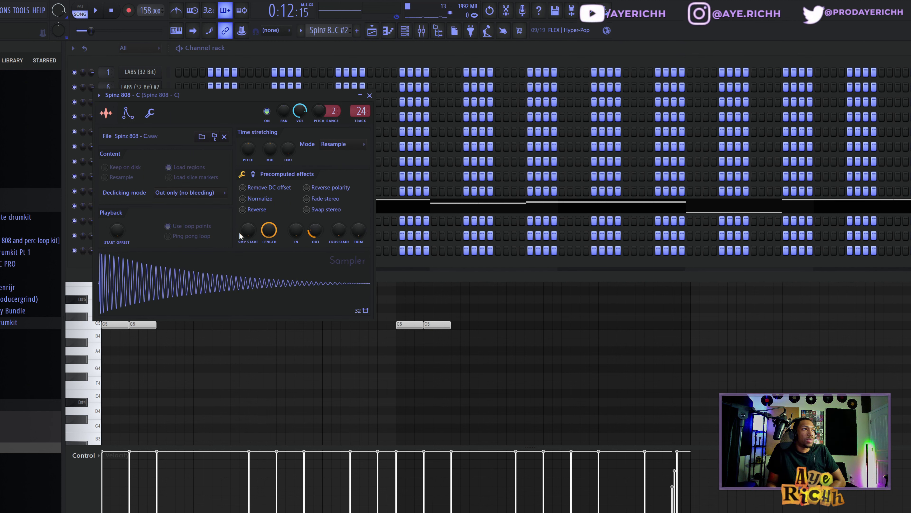
click(254, 174)
click(370, 95)
click(346, 357)
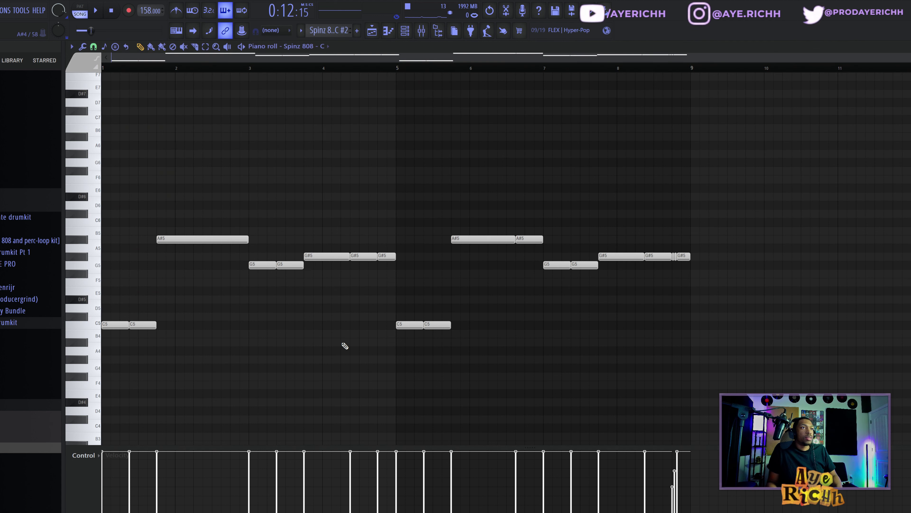
Play the 808 pattern, transpose the short A#5 note just before bar 7 down one octave, and replay the result
key(space)
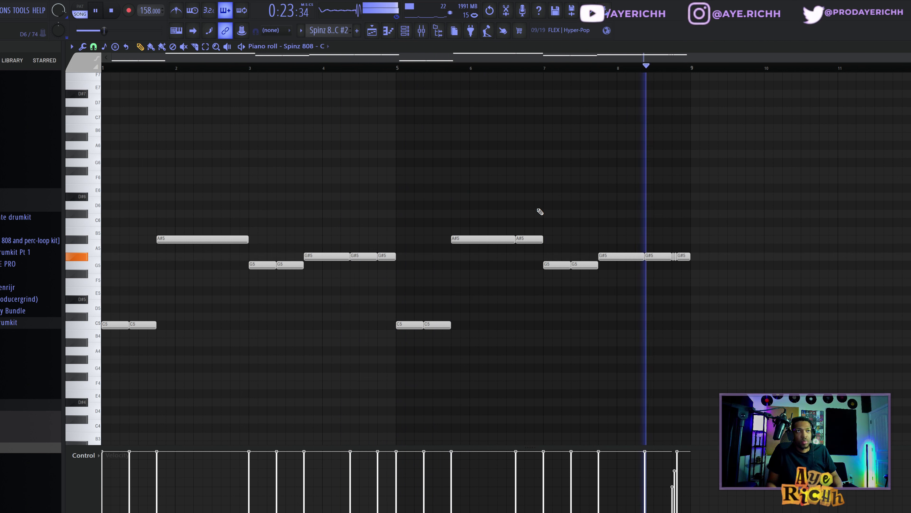
click(525, 240)
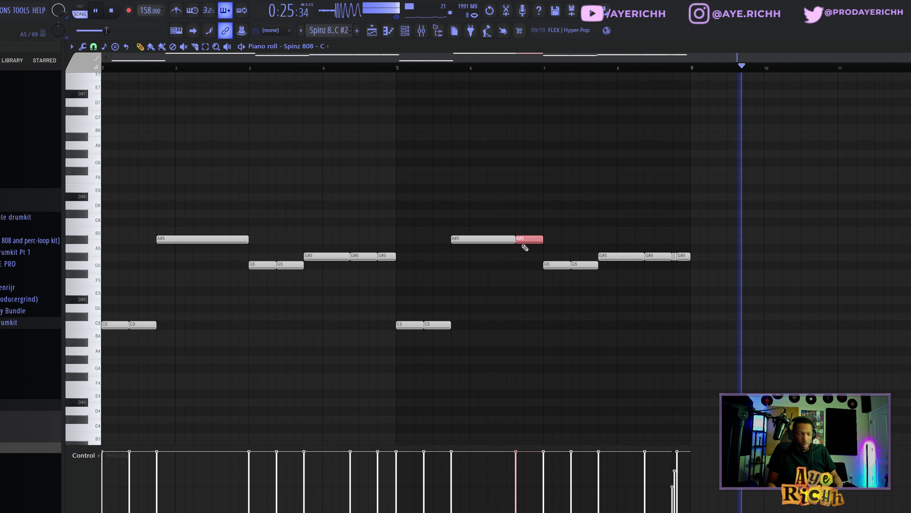
key(space)
key(ctrl+Down)
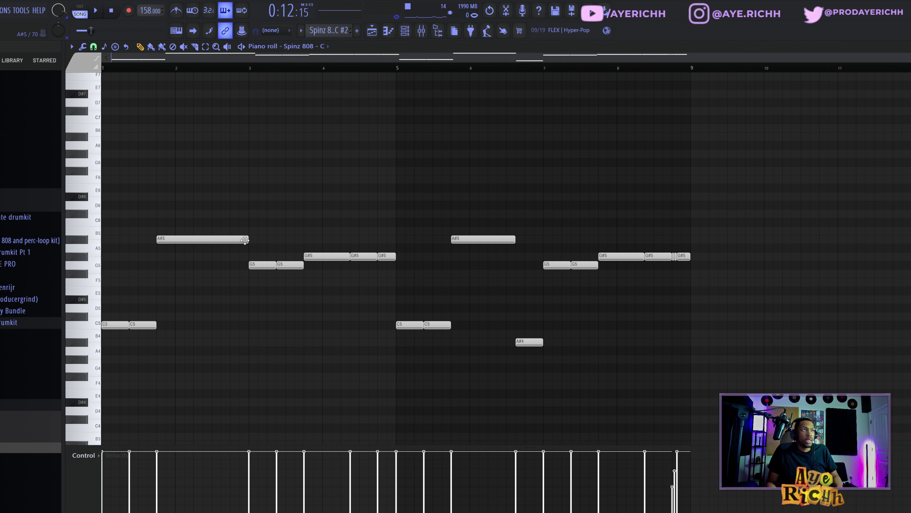
key(space)
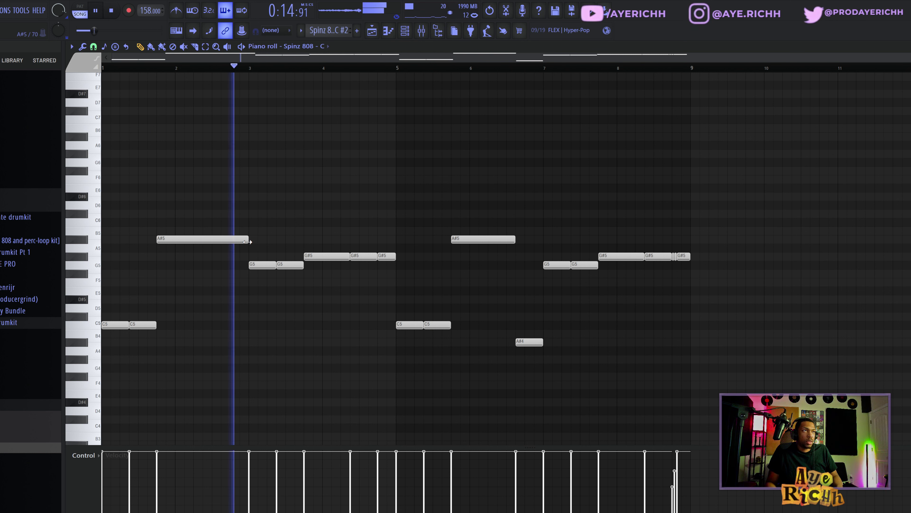
Replay the 808 pattern, delete the second G5 note in bar 3, and lengthen the first G5 to fill its space
key(space)
key(space)
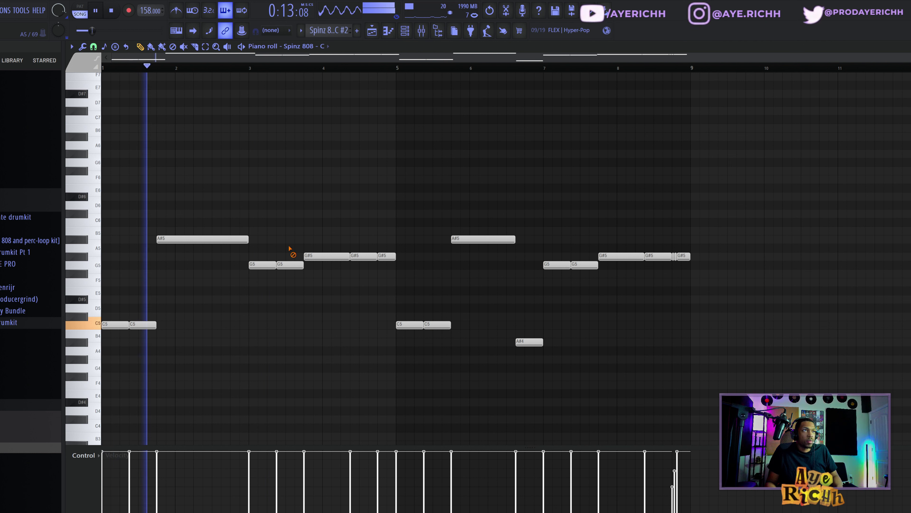
right_click(283, 264)
drag(277, 265, 303, 265)
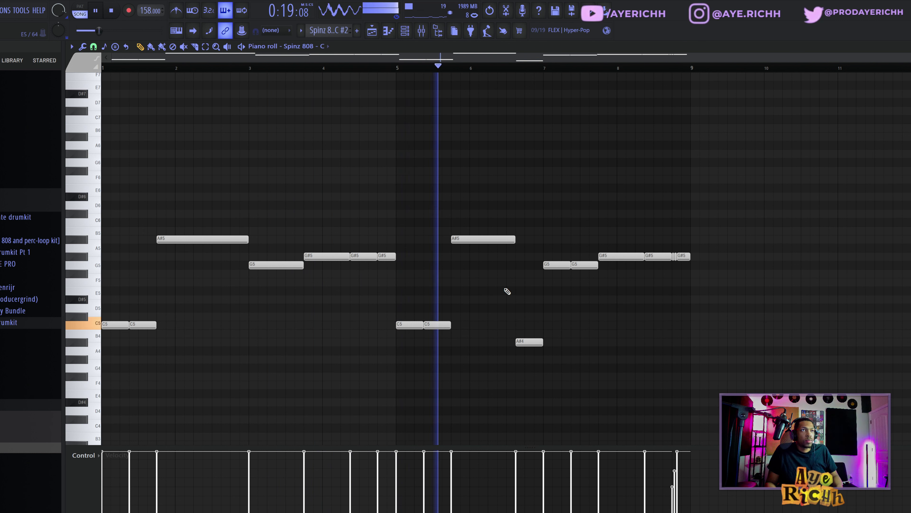
Shorten the A#5 note in bar 6, start the following A#4 earlier and extend it to bar 7, and play the pattern
key(space)
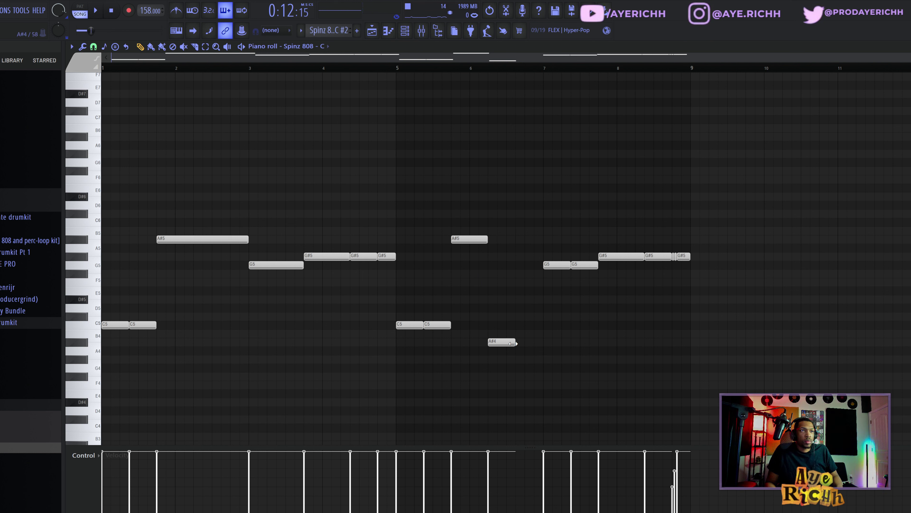
drag(538, 345, 543, 345)
key(space)
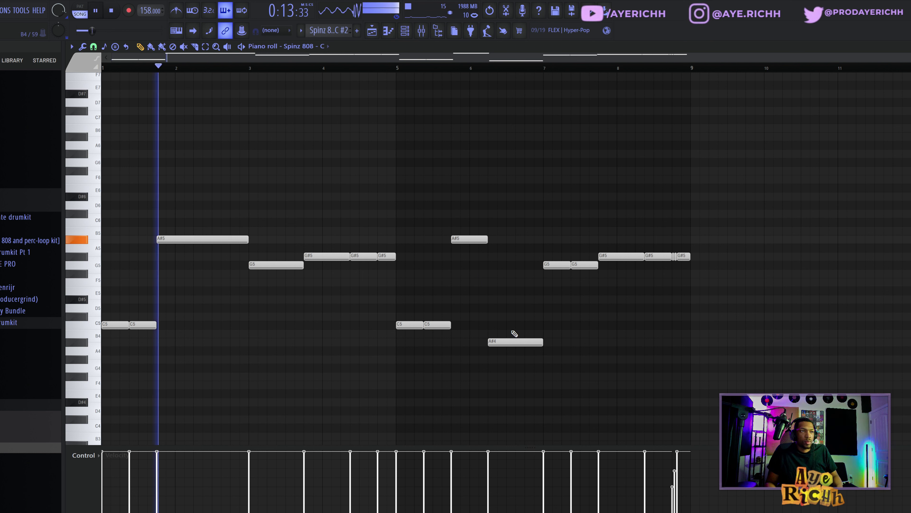
key(F9)
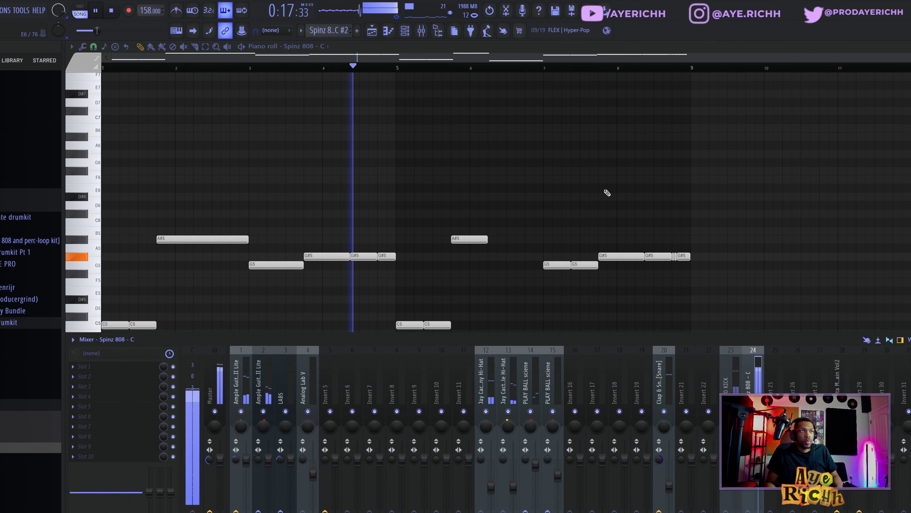
key(F9)
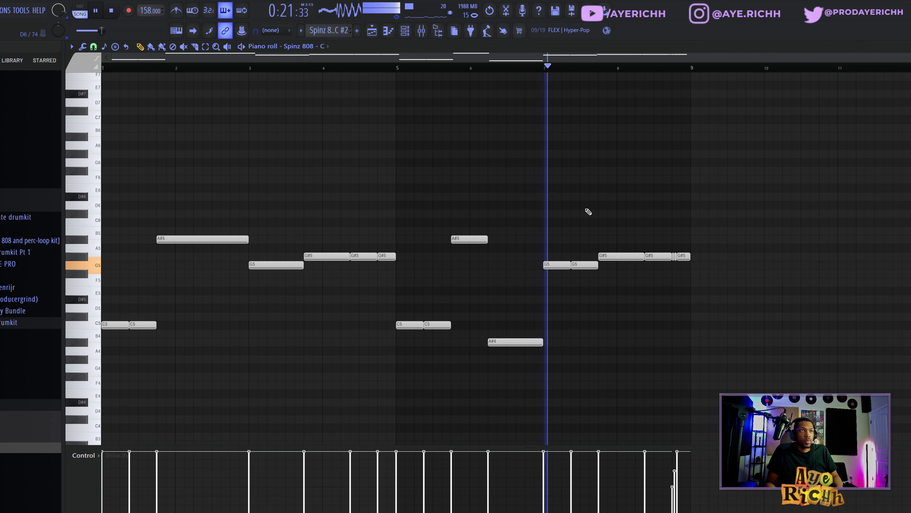
scroll(710, 340, up, 5)
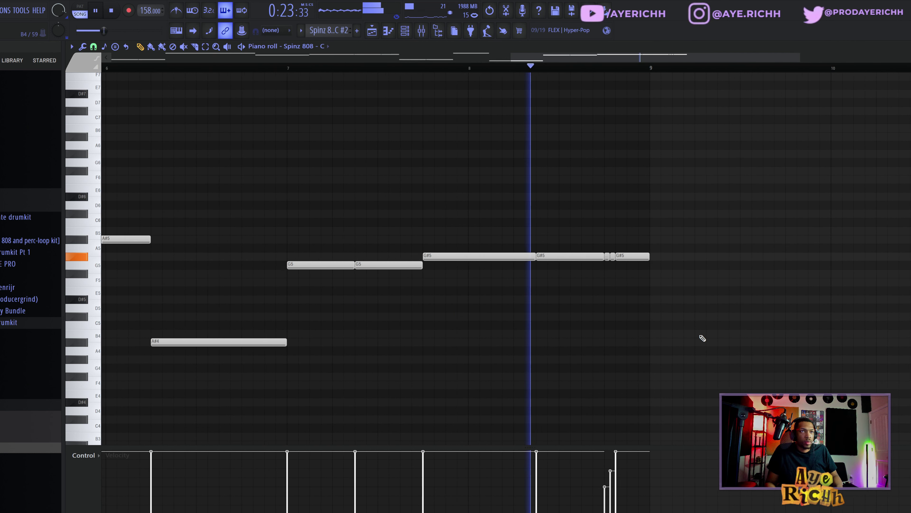
scroll(631, 290, down, 5)
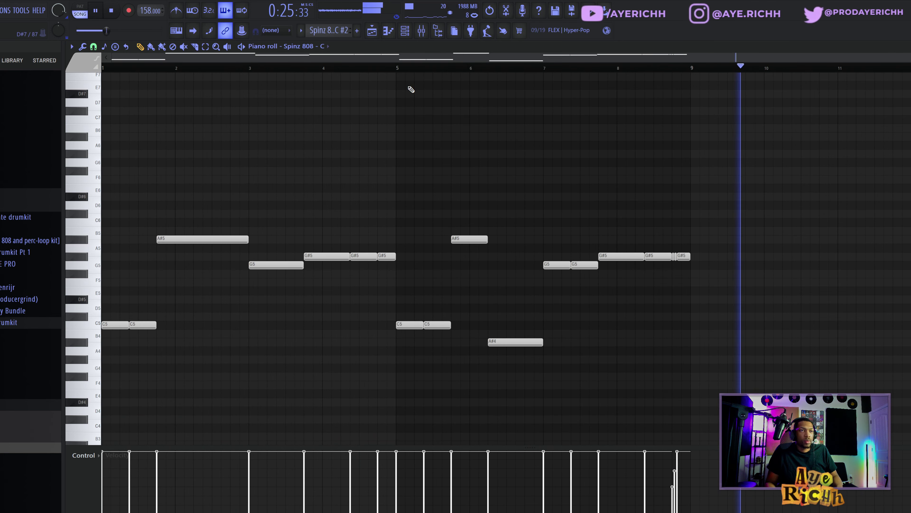
Return to the playlist and duplicate the Spinz 808 - C #2 clip on Track 11 to bar 17
click(388, 31)
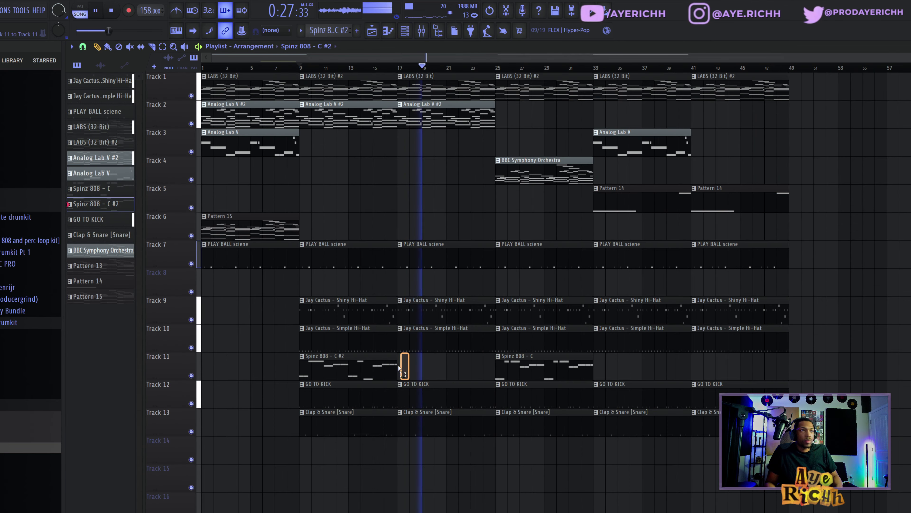
click(356, 366)
key(ctrl+b)
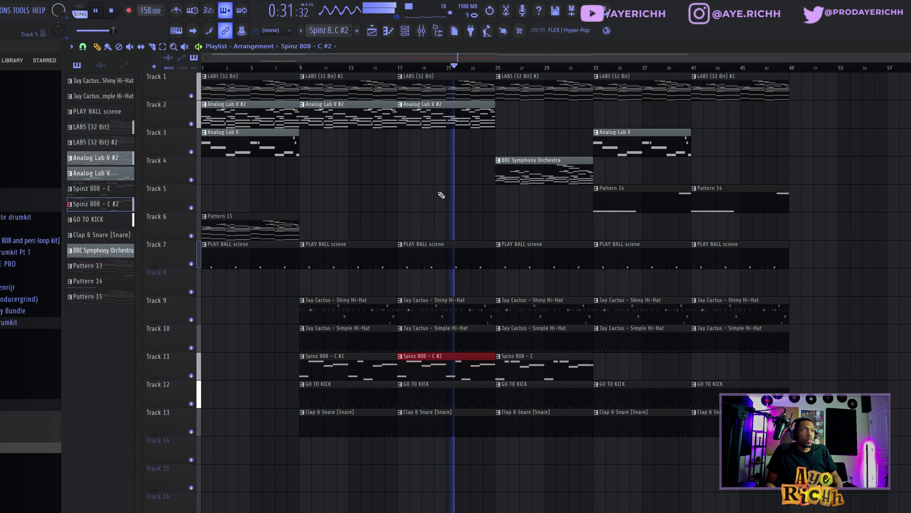
Load Fruity parametric EQ 2 into the first effect slot of the Spinz 808 - C mixer track
click(421, 32)
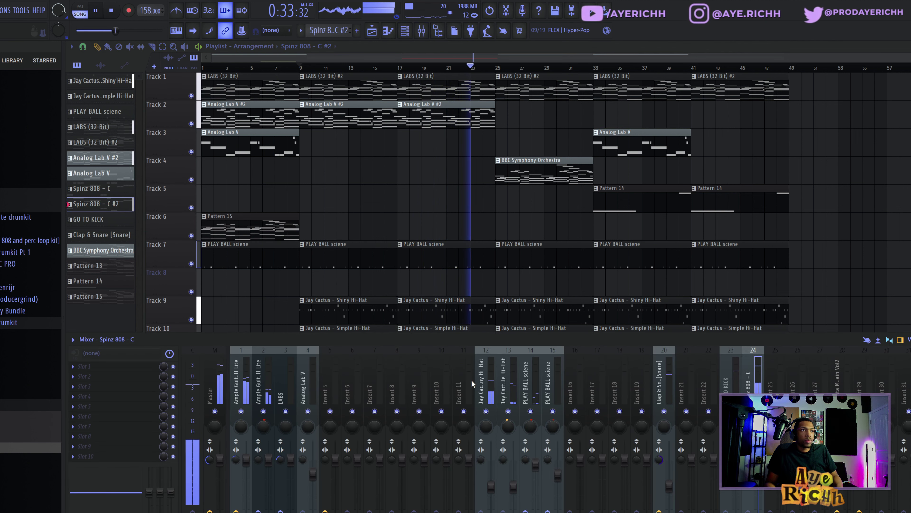
click(110, 365)
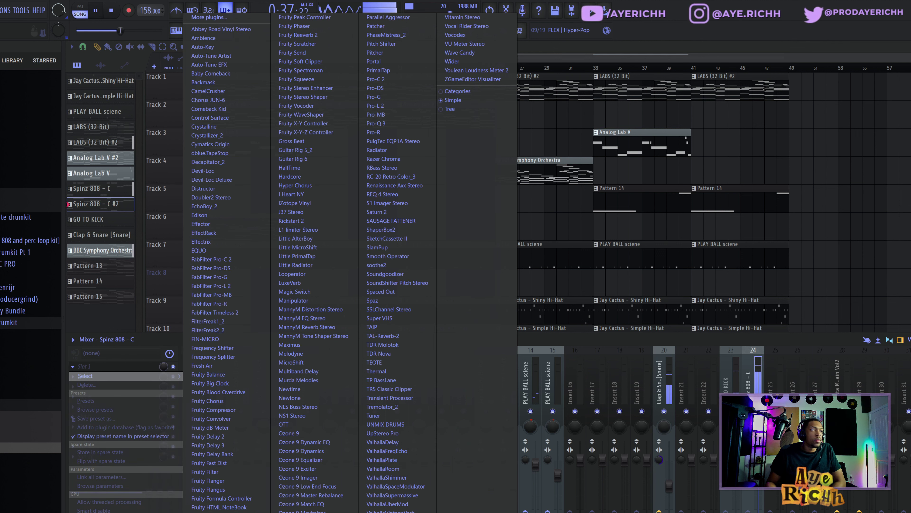
click(213, 512)
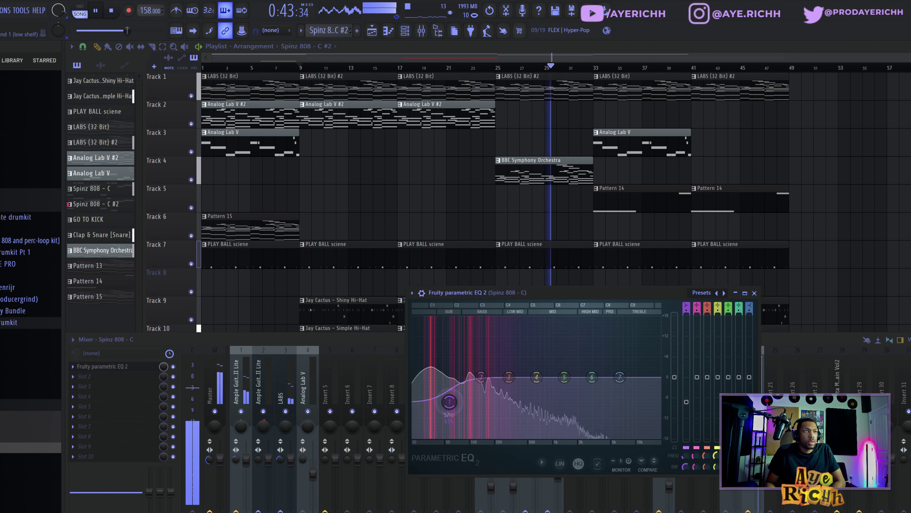
Shape the 808's EQ by cutting the band 1 low shelf and slightly boosting the band 2 peak, and close the EQ
drag(447, 398, 448, 393)
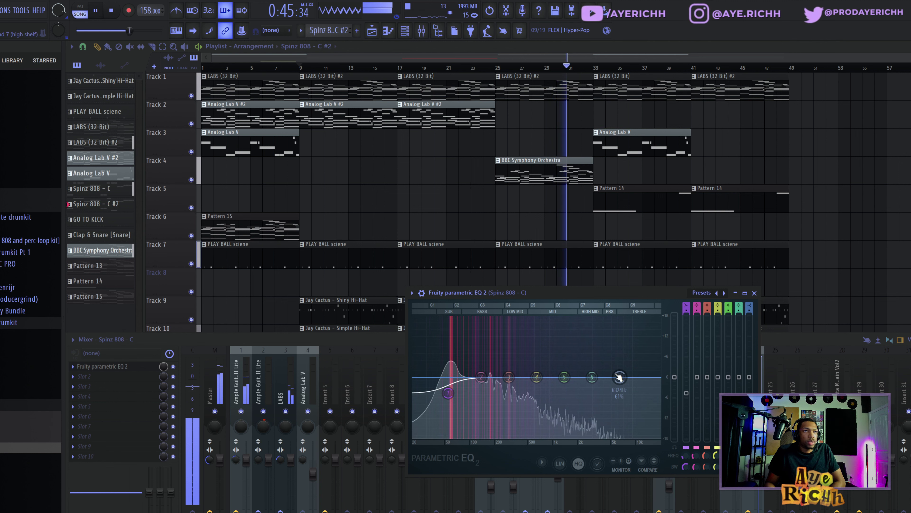
click(481, 376)
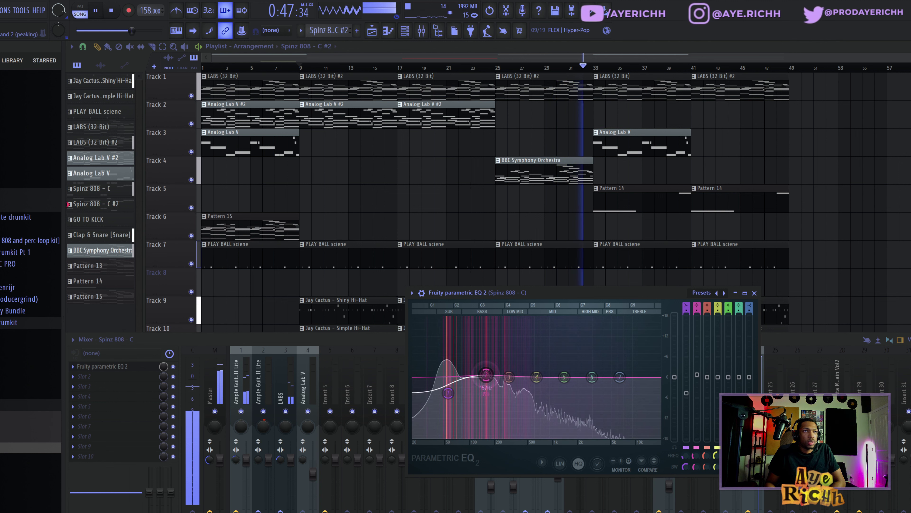
drag(492, 370, 488, 366)
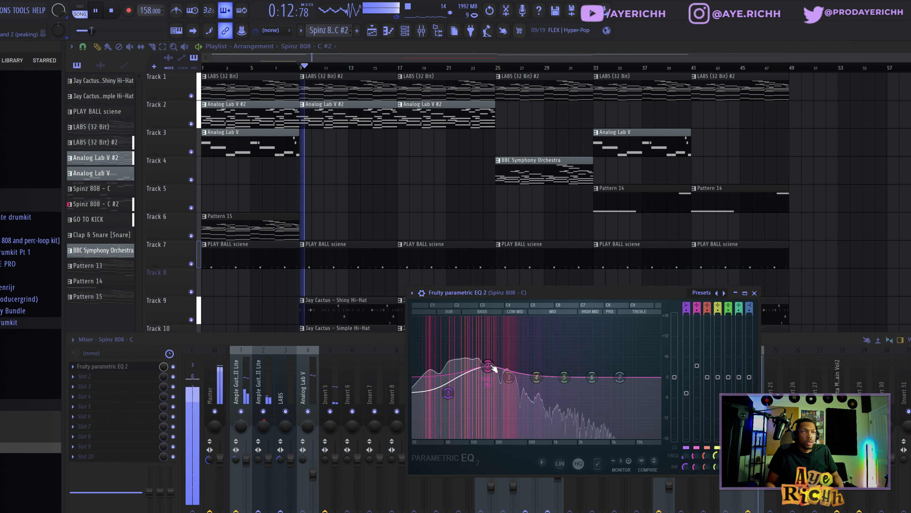
drag(495, 367, 499, 372)
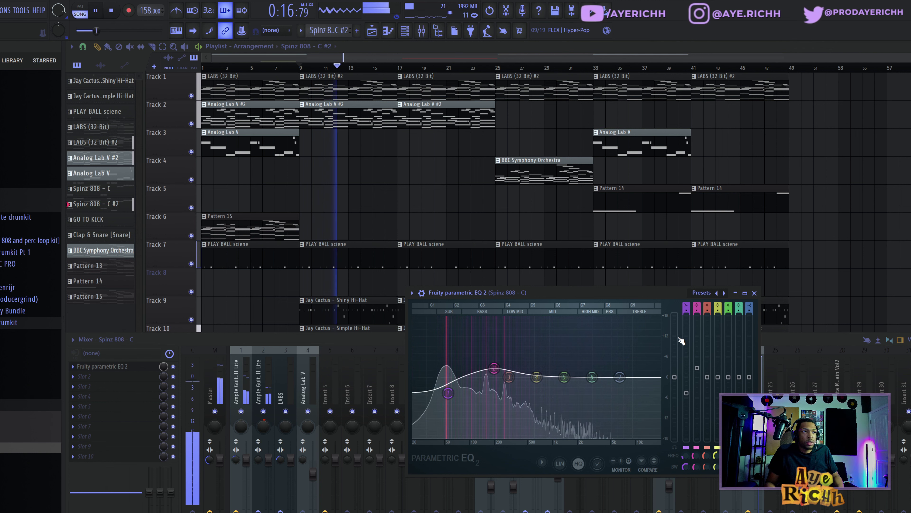
click(754, 293)
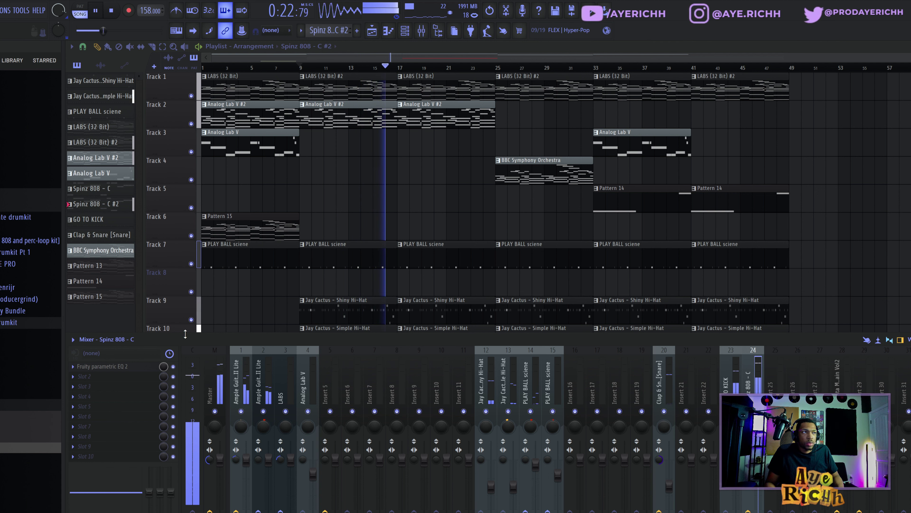
Load Fruity soft clipper into slot 4 of the Spinz 808 - C mixer track
click(111, 398)
mouse_move(111, 393)
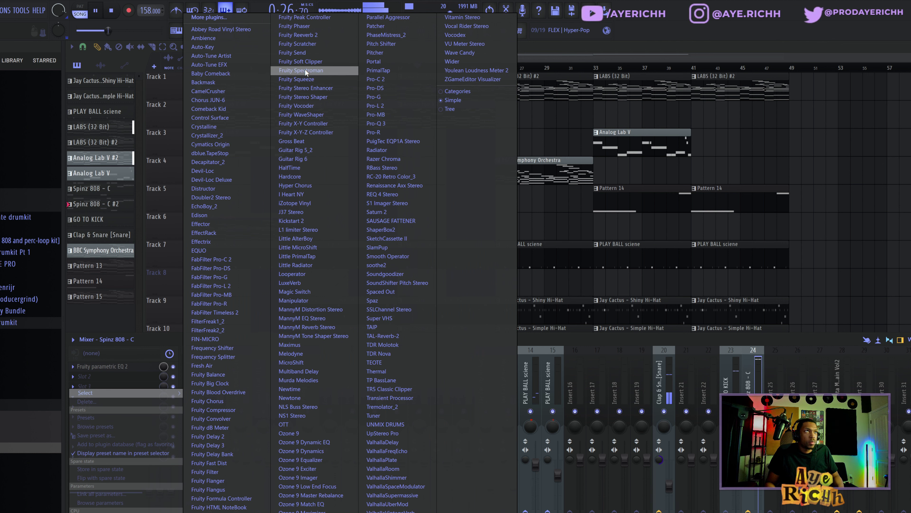
click(301, 61)
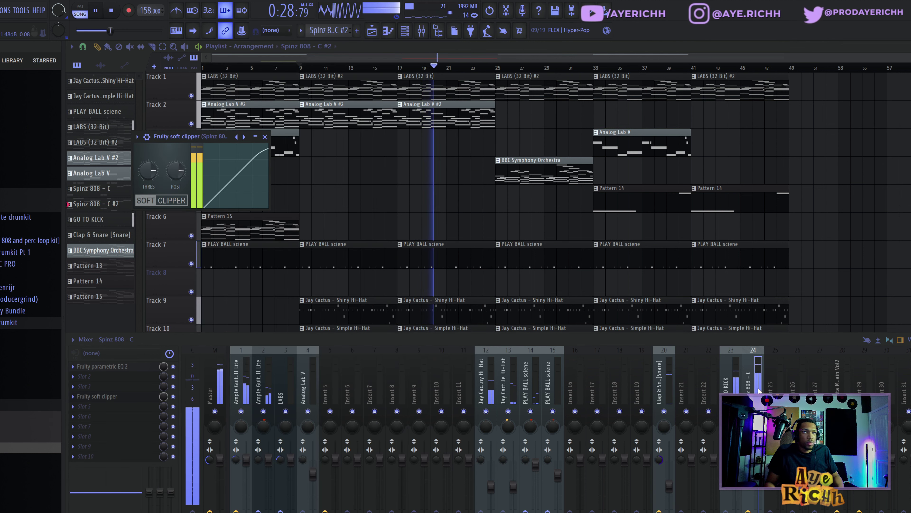
Load Fruity soft clipper into slot 4 of the GO TO KICK mixer track and close both clipper windows
click(738, 393)
click(86, 396)
mouse_move(86, 394)
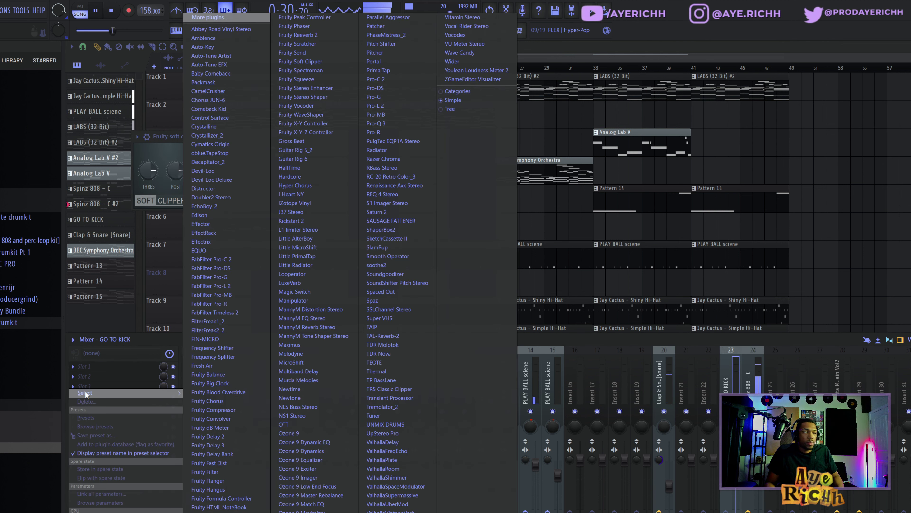
click(318, 63)
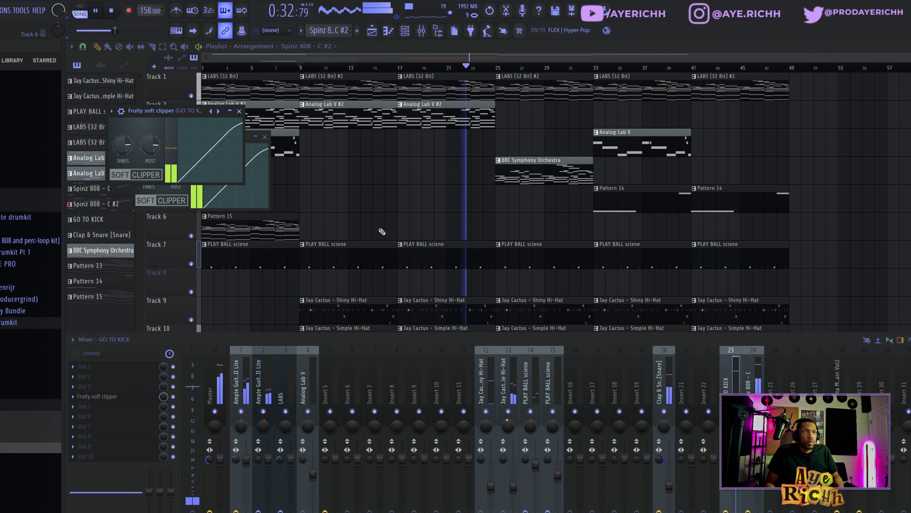
click(240, 111)
click(265, 136)
Check the Spinz 808 - C and GO TO KICK mixer tracks during playback, close the mixer, and stop playback
click(744, 380)
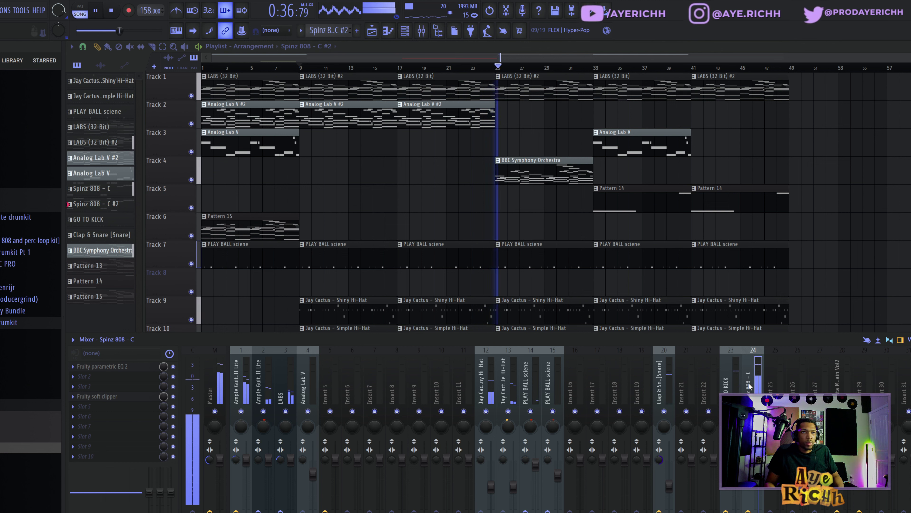
click(730, 385)
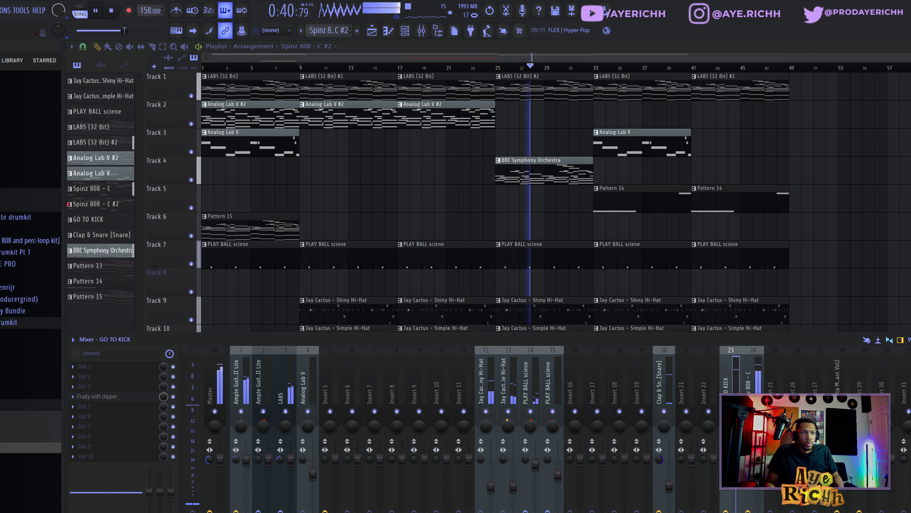
click(752, 386)
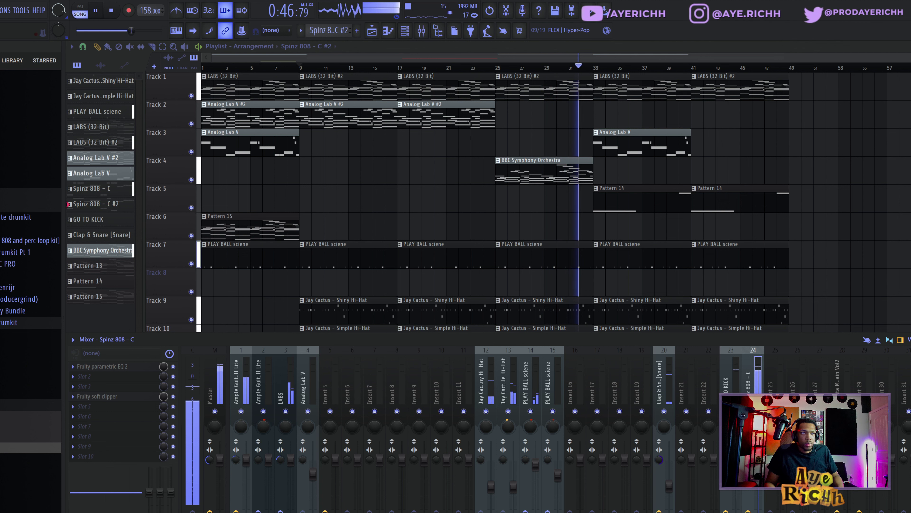
key(F9)
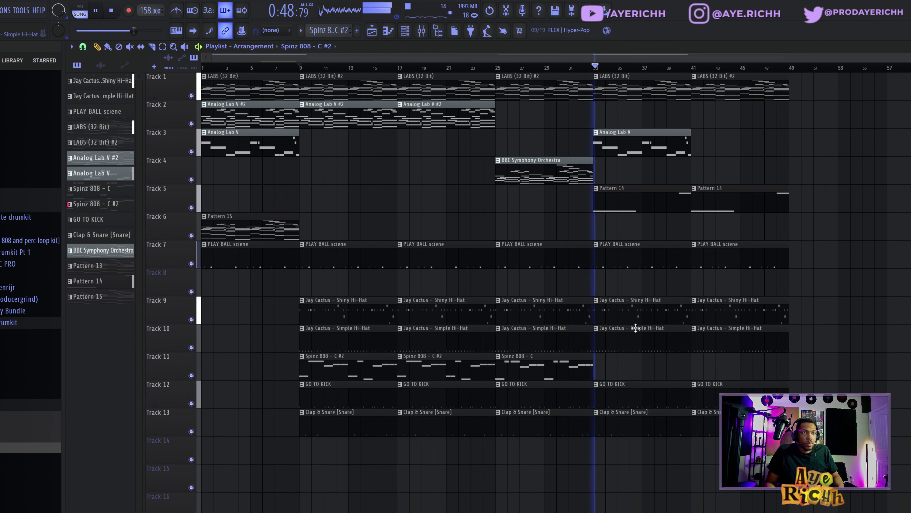
key(space)
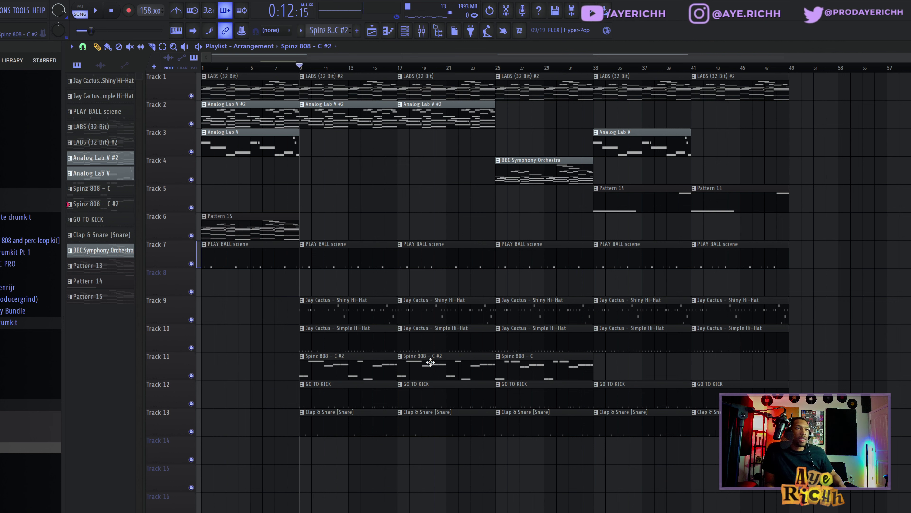
Place copies of the Spinz 808 - C #2 clip on Track 11 at bars 33 and 41
mouse_move(430, 362)
mouse_down()
mouse_move(344, 355)
mouse_move(636, 363)
mouse_up()
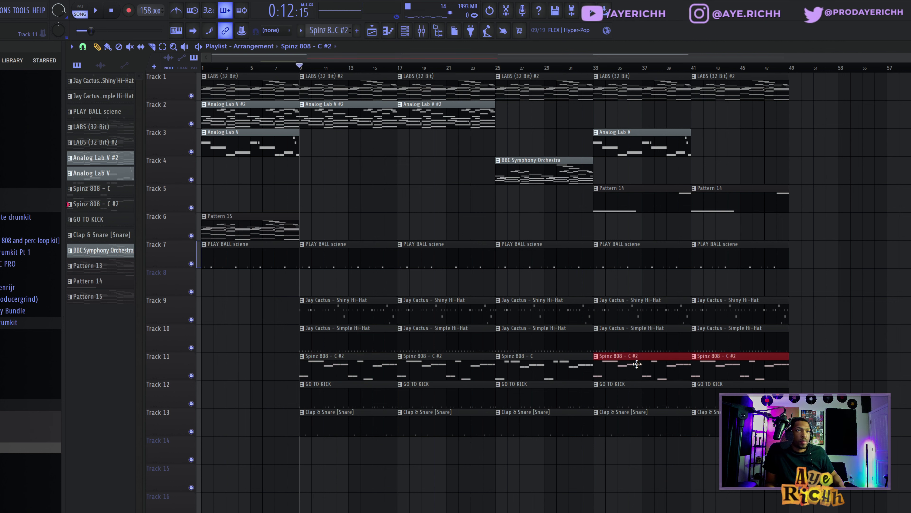
scroll(637, 363, up, 5)
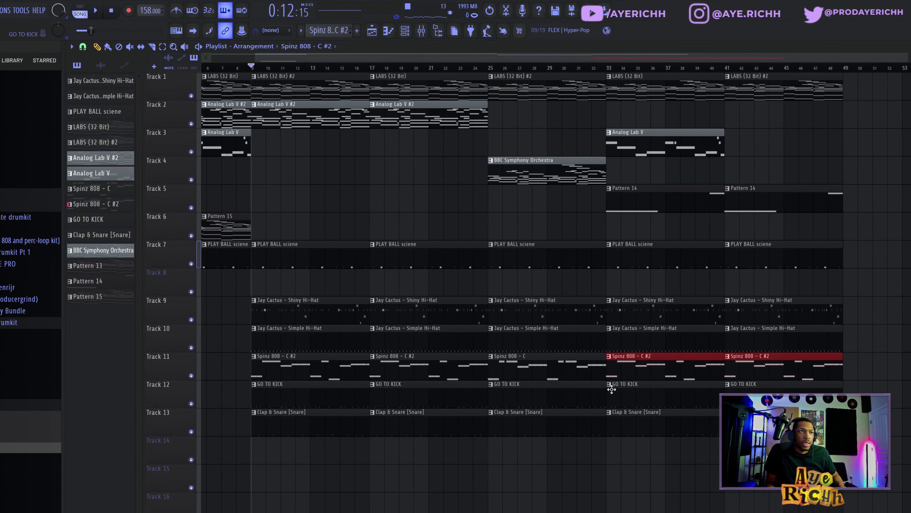
scroll(612, 389, down, 5)
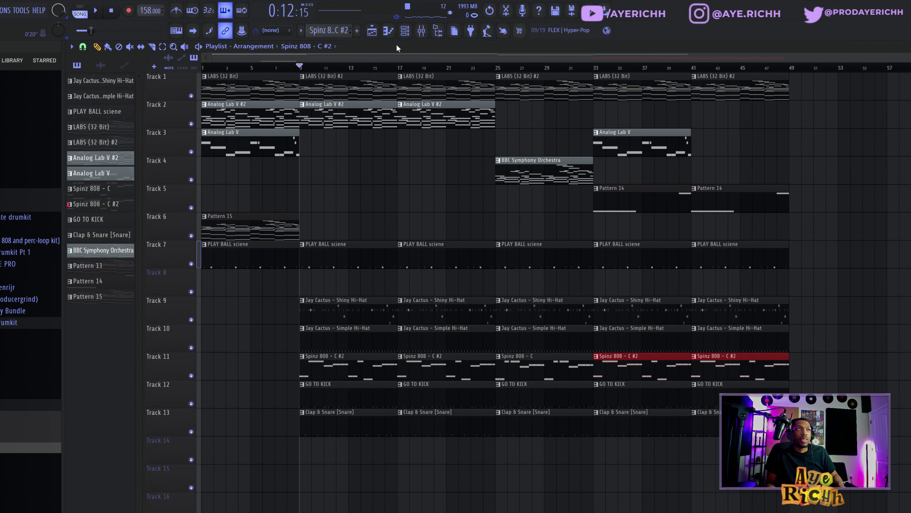
Show the channel rack and switch through the patterns past GO TO KICK to Pattern 16
click(405, 30)
scroll(325, 34, down, 1)
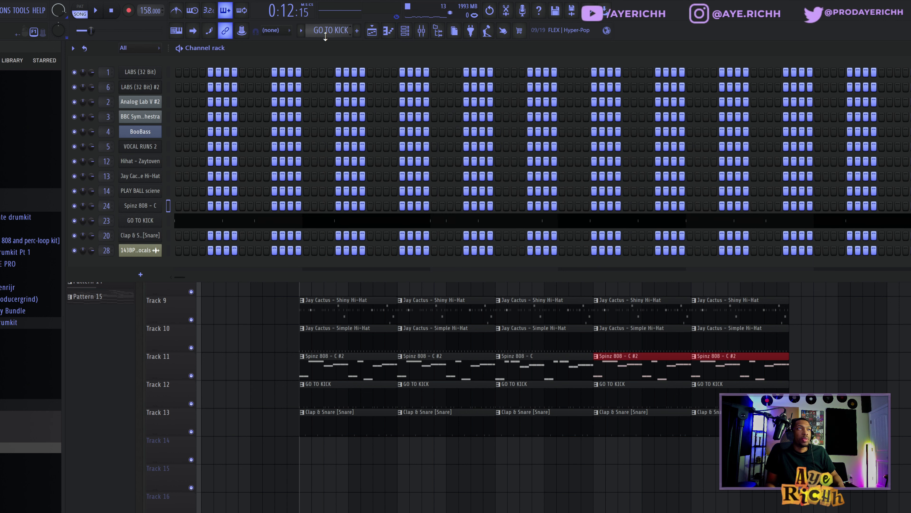
scroll(326, 36, down, 2)
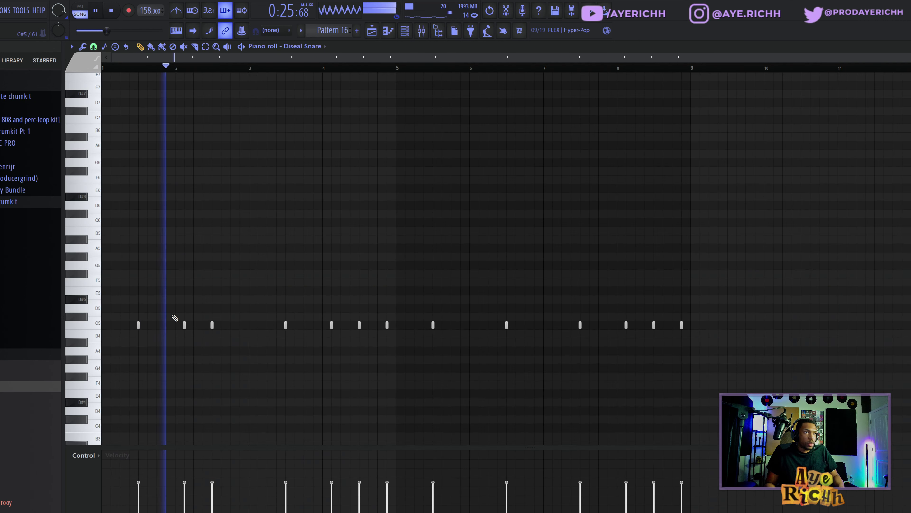
Select the Diseal Snare hit at the start of bar 2 and add a C5 hit between the last two hits in bar 4
drag(173, 317, 199, 348)
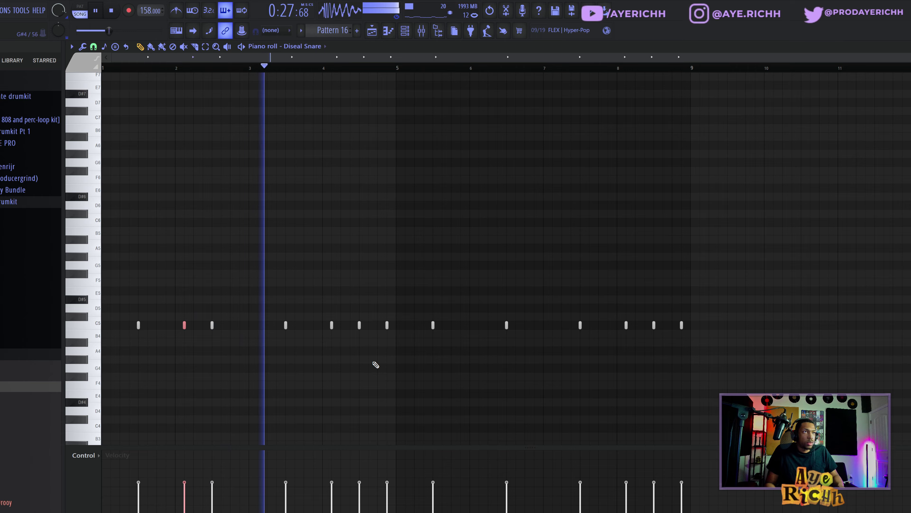
scroll(367, 360, up, 2)
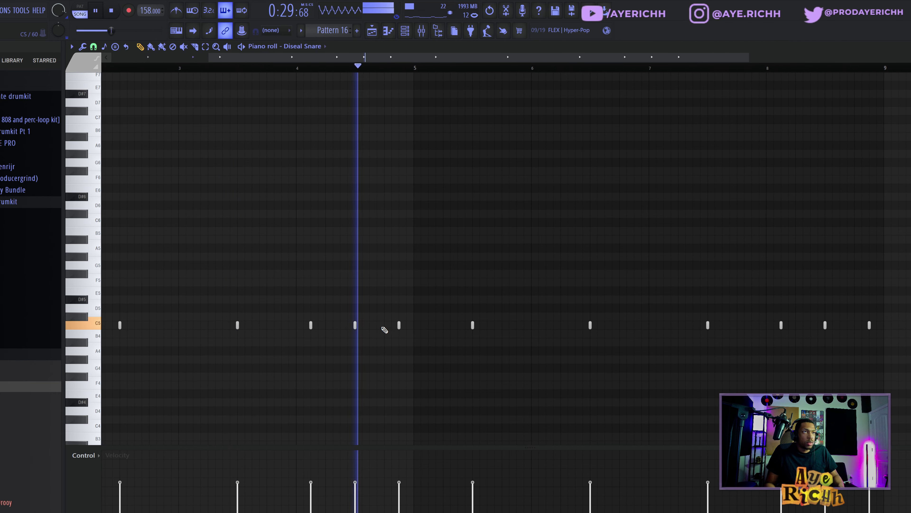
click(369, 324)
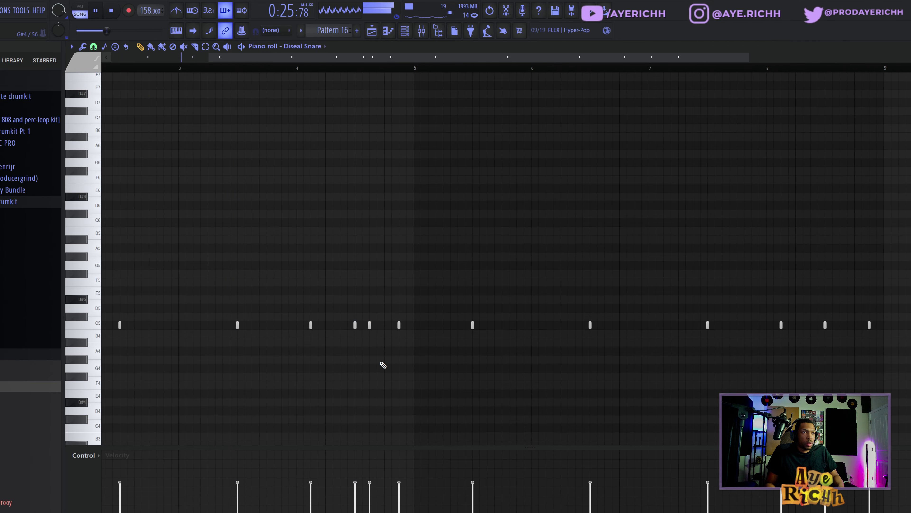
Add C5 hits between the last two Diseal Snare hits in bar 8 and place a Pattern 16 clip on Track 14 at bar 25
scroll(398, 356, down, 2)
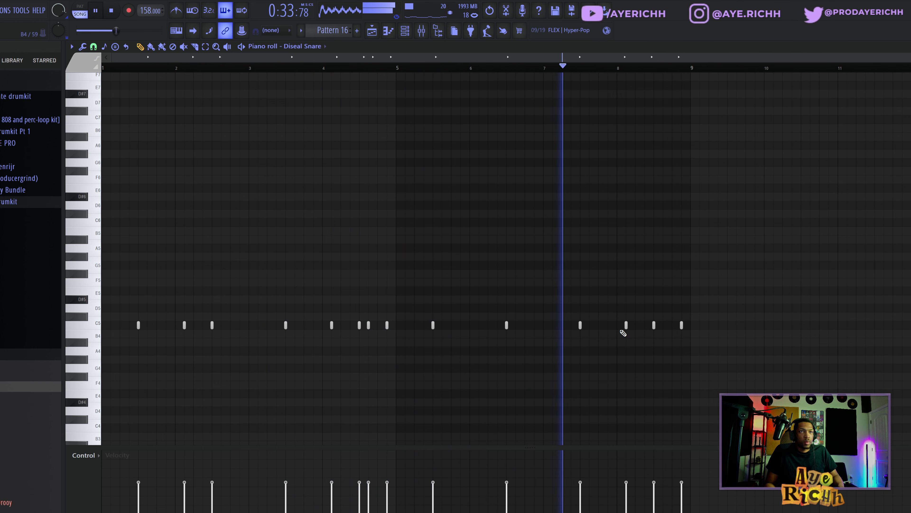
scroll(638, 346, up, 4)
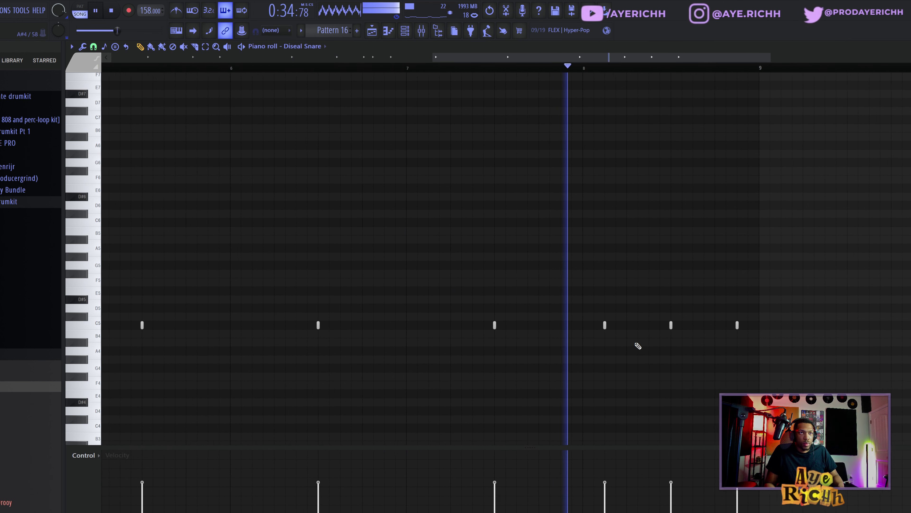
click(696, 325)
click(720, 325)
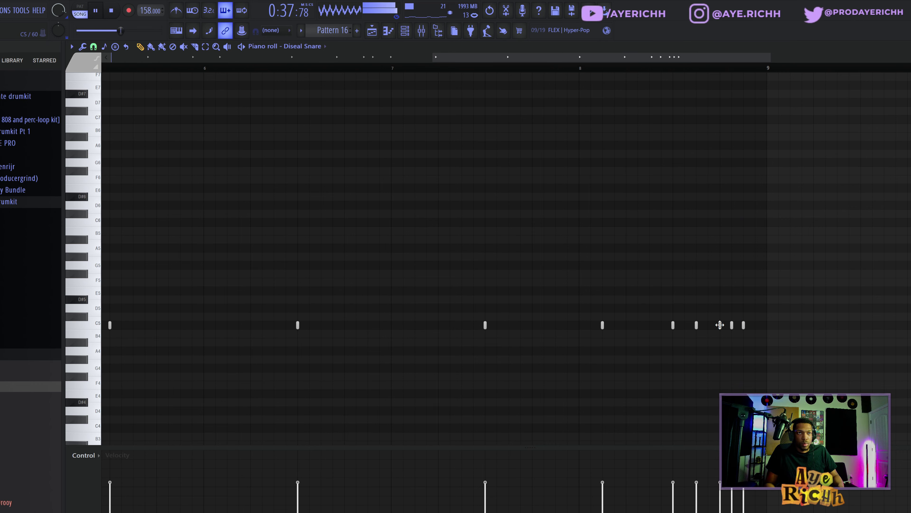
click(372, 30)
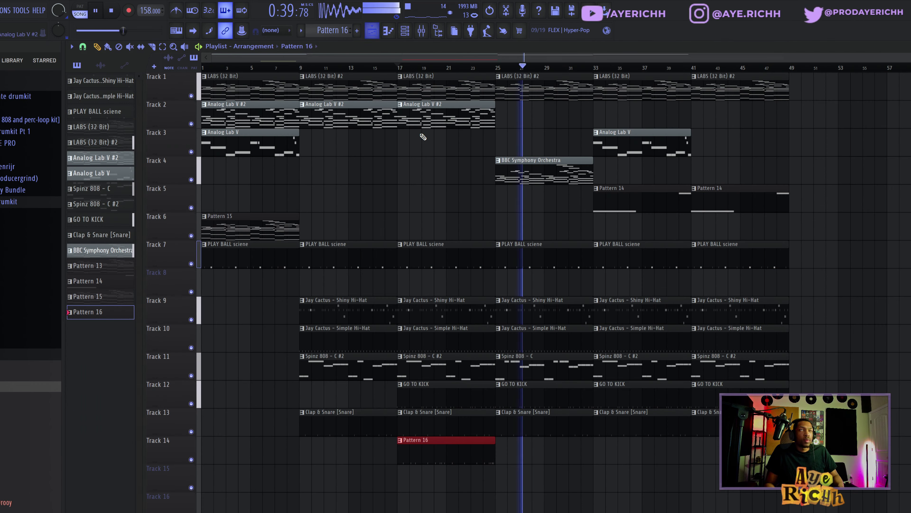
click(506, 450)
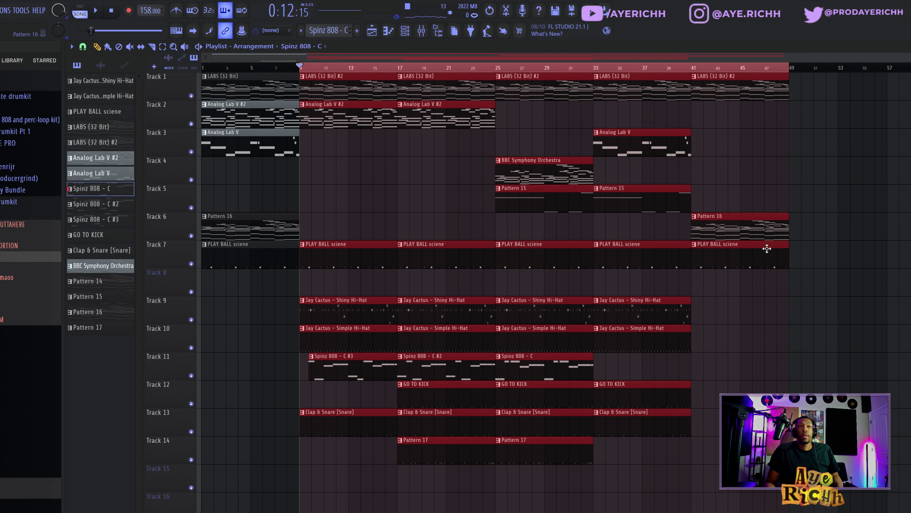
Duplicate all clips from bars 9 to 49 so that the copied section starts at bar 49, and clear the selection
click(754, 141)
key(ctrl+b)
scroll(593, 332, down, 2)
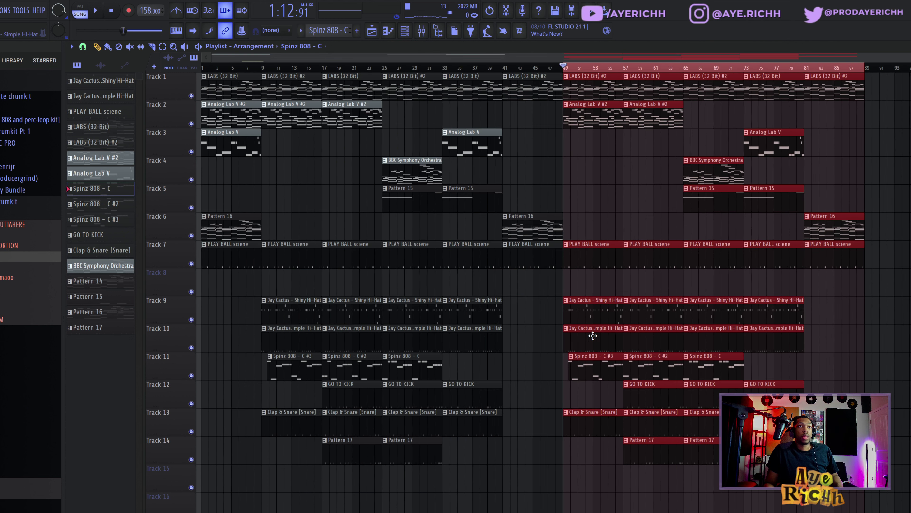
click(867, 71)
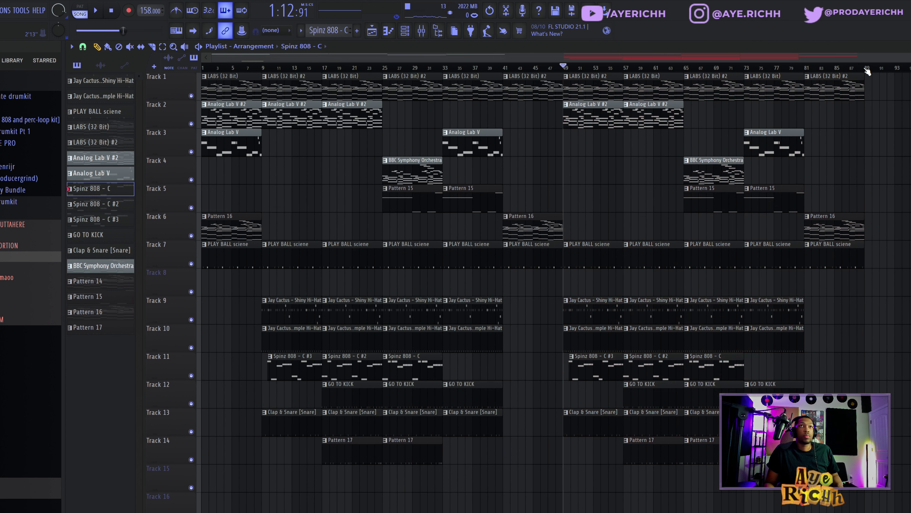
Duplicate the Analog Lab V clip at bar 73 on Track 3 to bar 81
drag(879, 86, 745, 165)
click(797, 144)
key(ctrl+b)
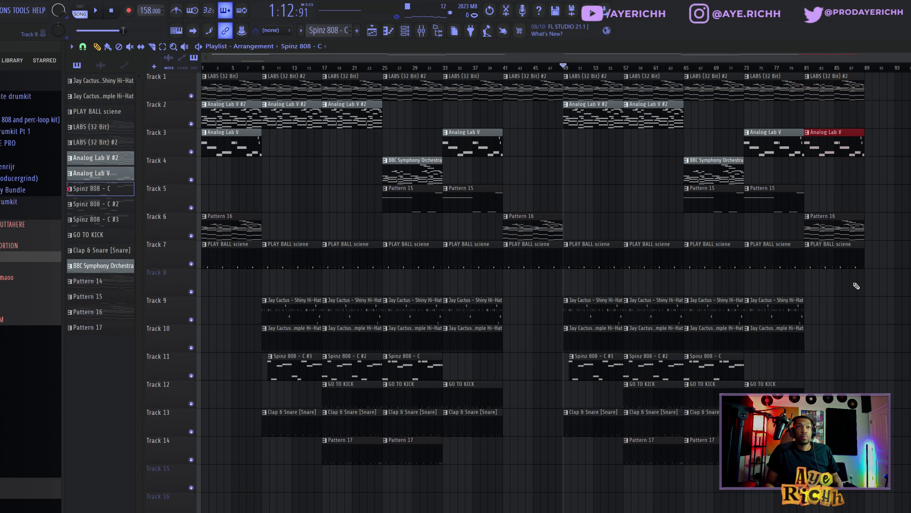
Copy the LABS (32 Bit) clip at bar 73 on Track 1 to bar 89
drag(887, 84, 837, 162)
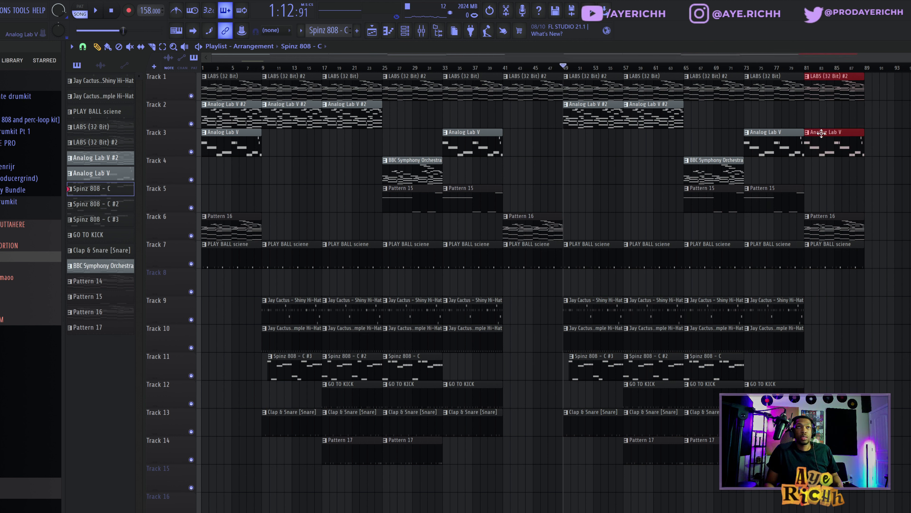
ctrl+click(771, 86)
drag(765, 88, 887, 102)
scroll(872, 171, up, 5)
scroll(874, 170, down, 5)
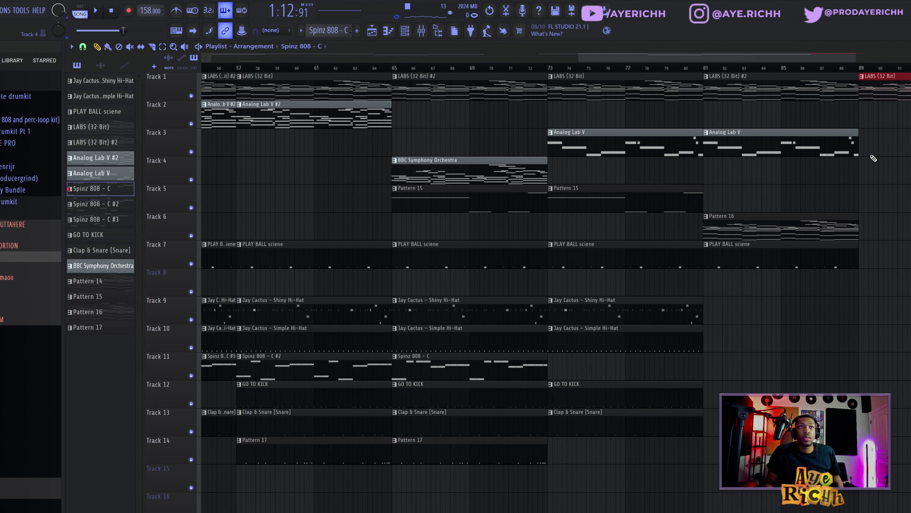
scroll(215, 115, up, 1)
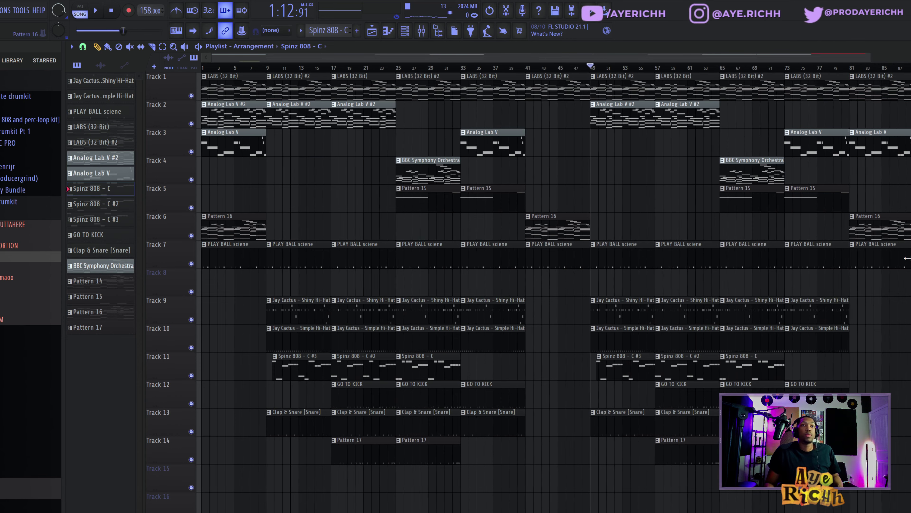
scroll(215, 115, down, 1)
Place the OG Crash sample on Track 15 at bar 9 and check its sample settings
drag(30, 409, 265, 475)
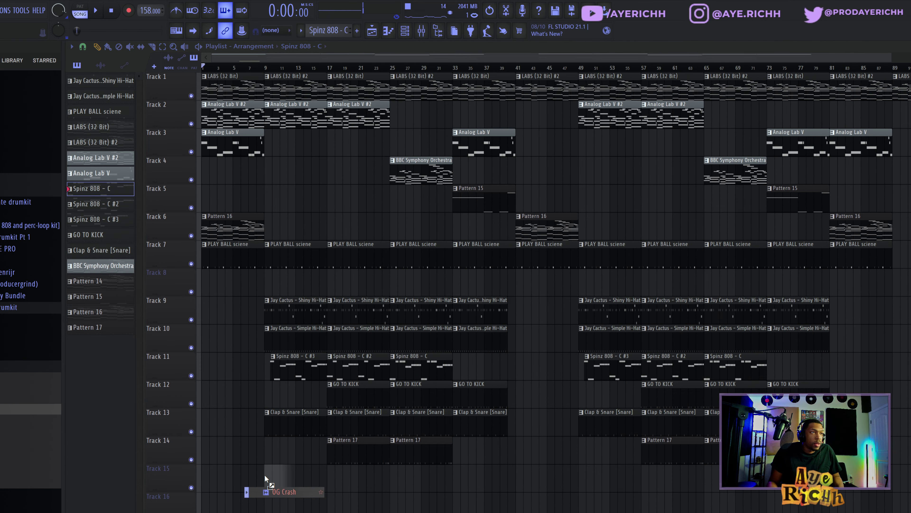
scroll(266, 481, up, 8)
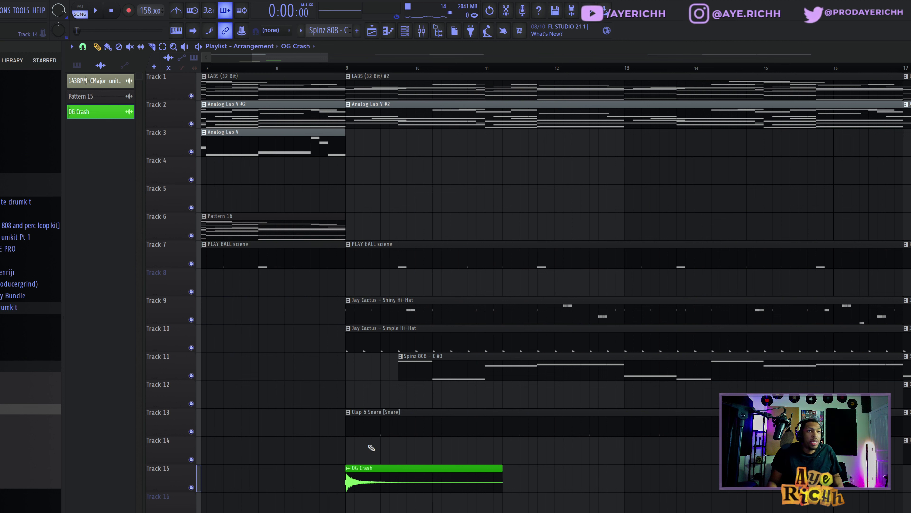
double_click(367, 469)
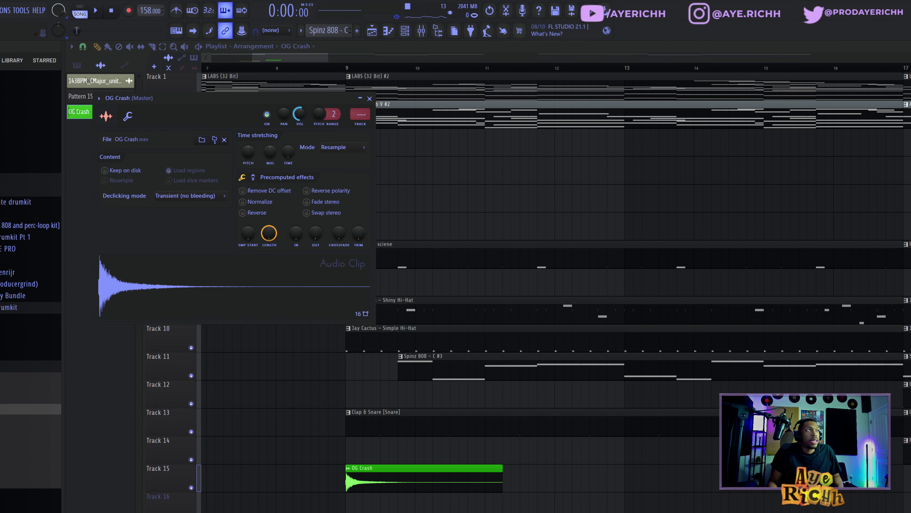
click(370, 98)
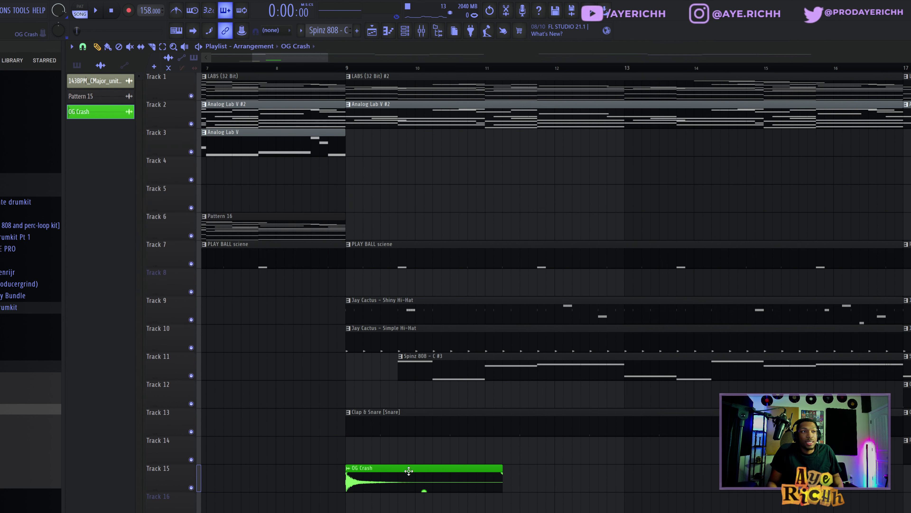
Copy OG Crash to Track 14, fit the sample to the estimated tempo of 140.056 BPM, and align the copy to start at bar 7
scroll(405, 483, down, 2)
drag(396, 484, 279, 442)
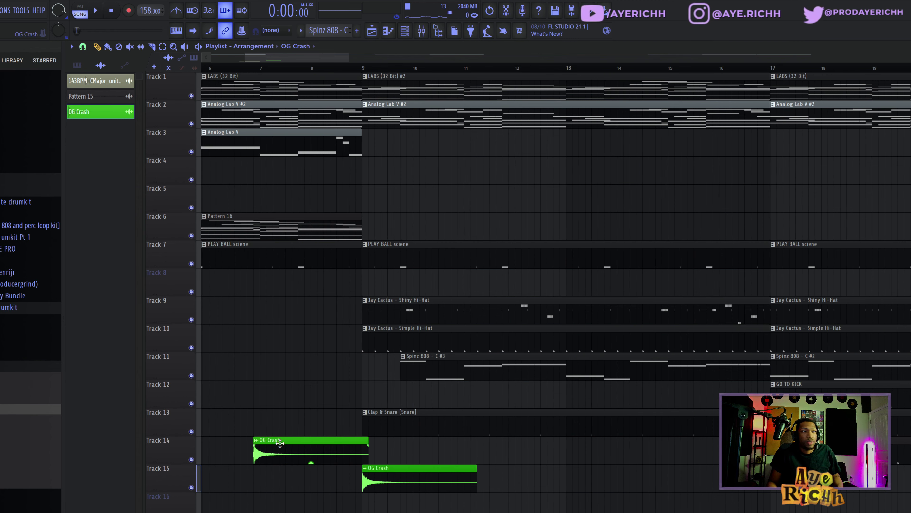
click(364, 468)
click(461, 508)
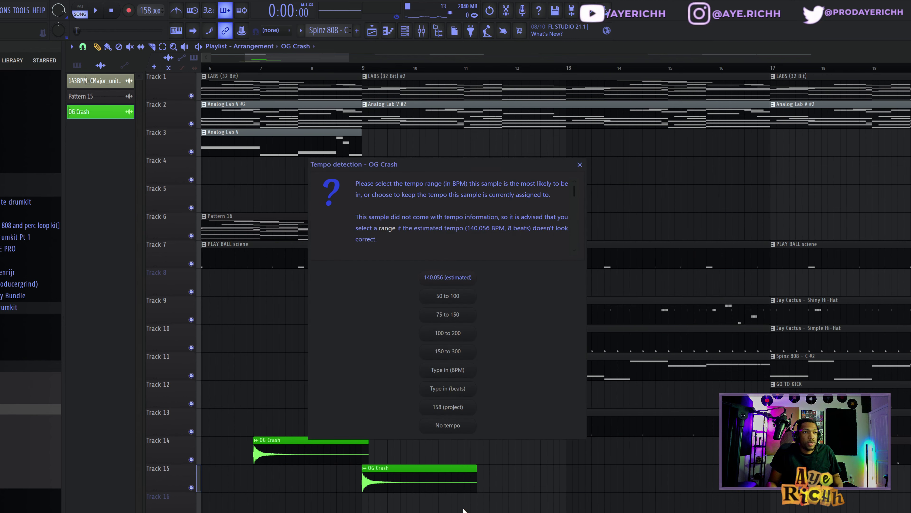
click(467, 277)
drag(288, 445, 295, 446)
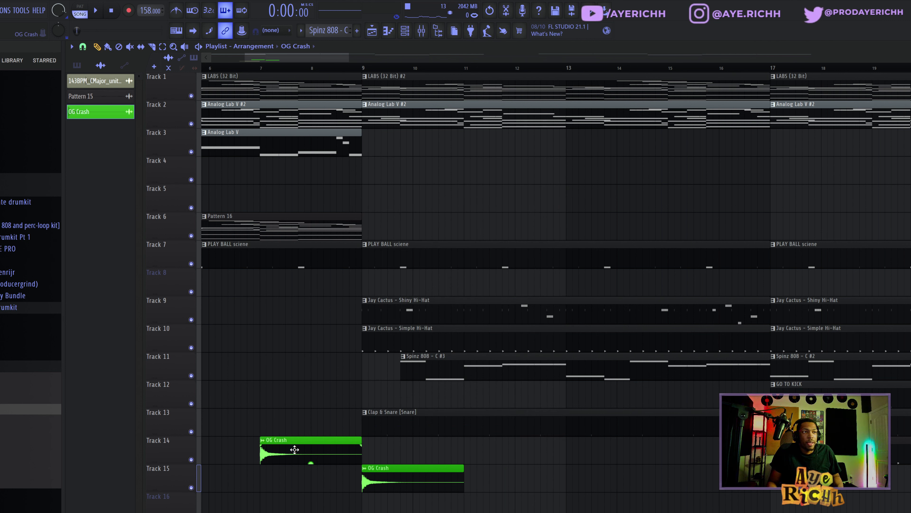
Make the OG Crash copy on Track 14 a unique sample and reverse its audio
click(266, 445)
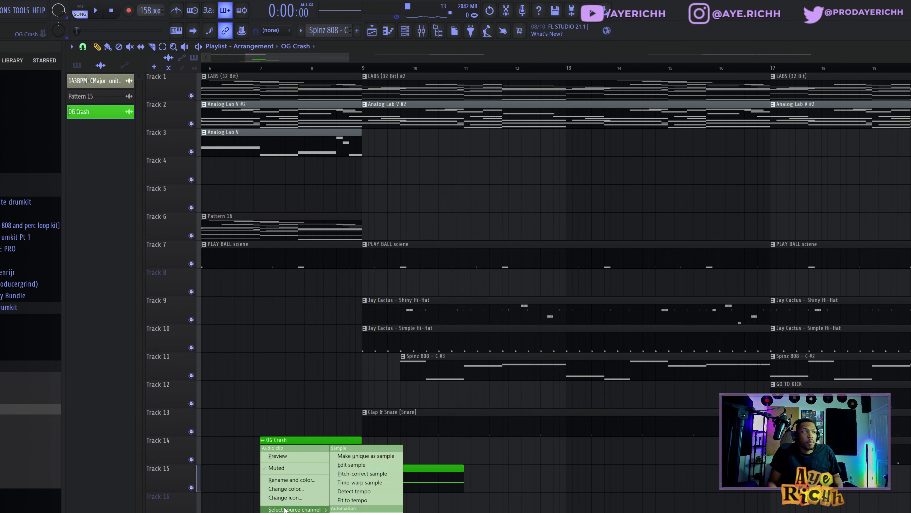
click(281, 495)
double_click(285, 446)
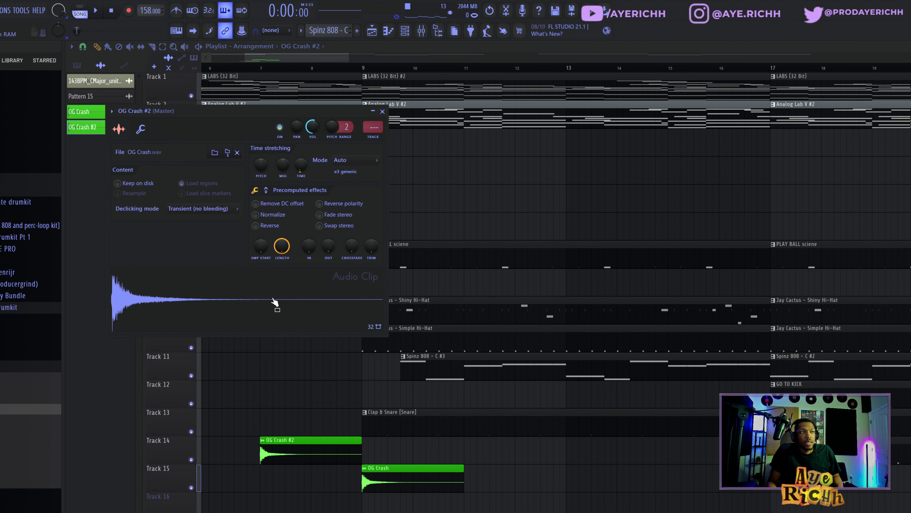
click(256, 225)
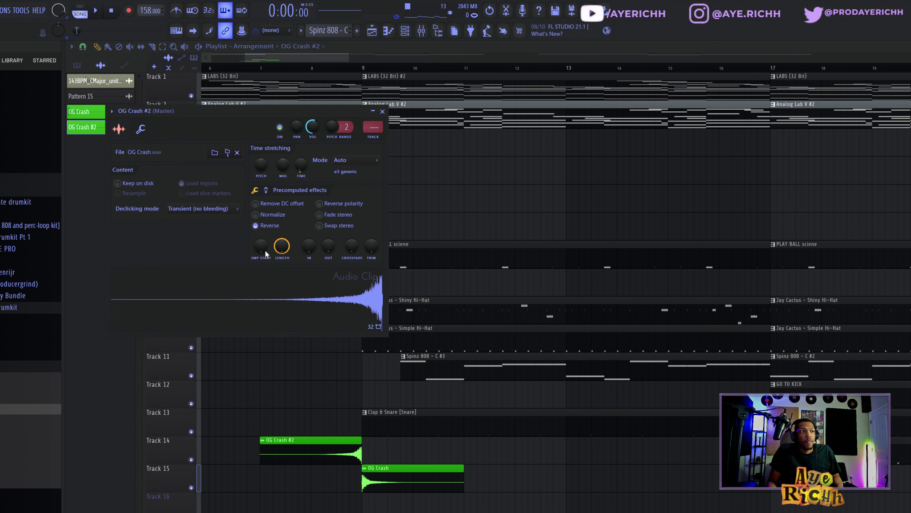
click(382, 111)
Slip the reversed OG Crash #2 audio so its peak meets the crash at bar 9, and move the clip to Track 16
drag(323, 447, 323, 470)
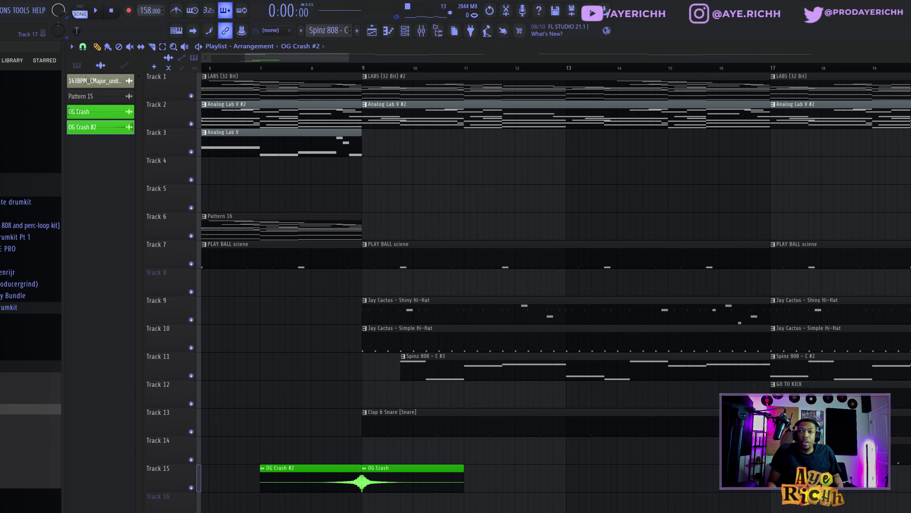
scroll(324, 471, up, 5)
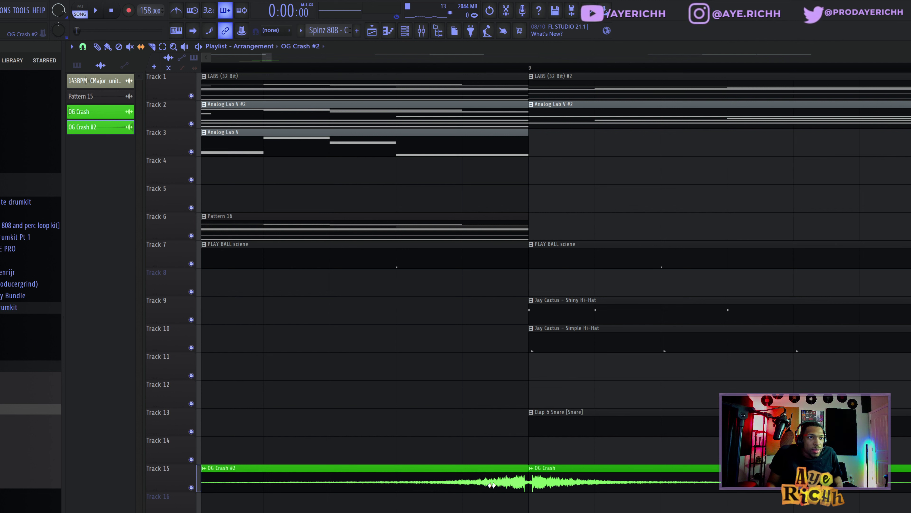
click(553, 483)
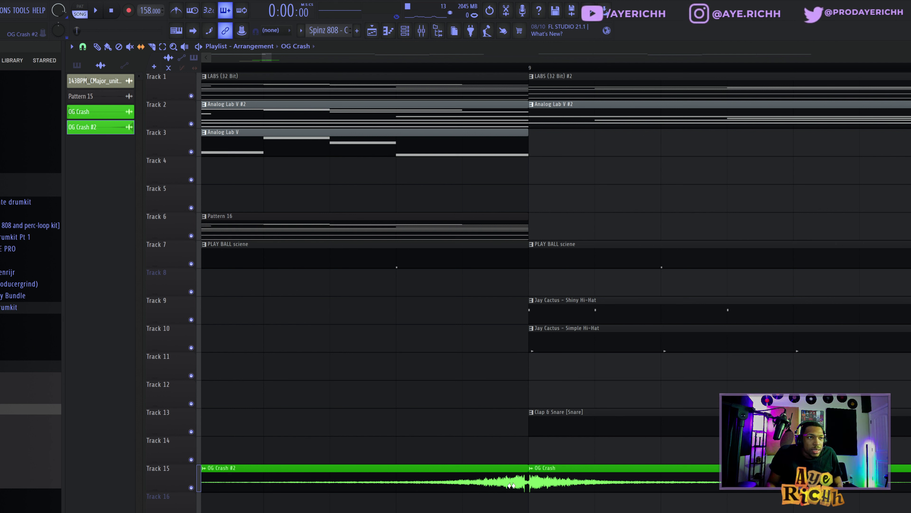
click(461, 488)
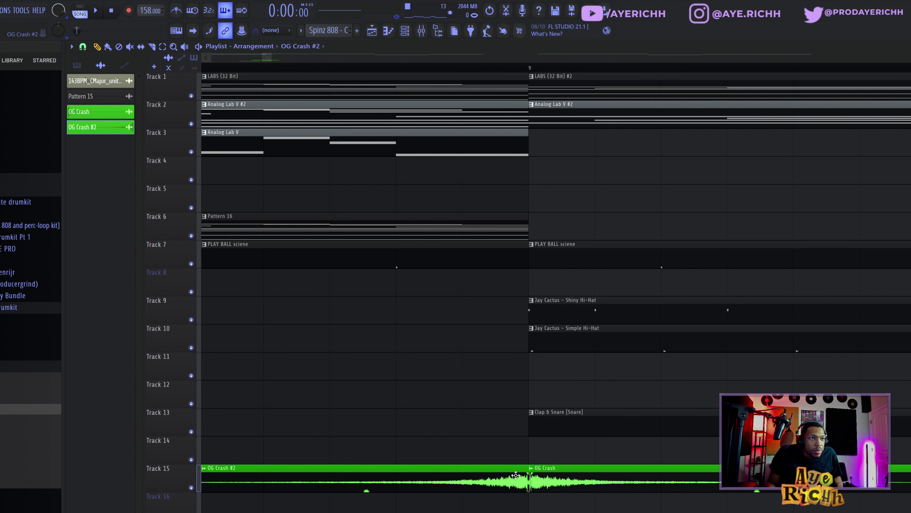
drag(505, 476, 518, 510)
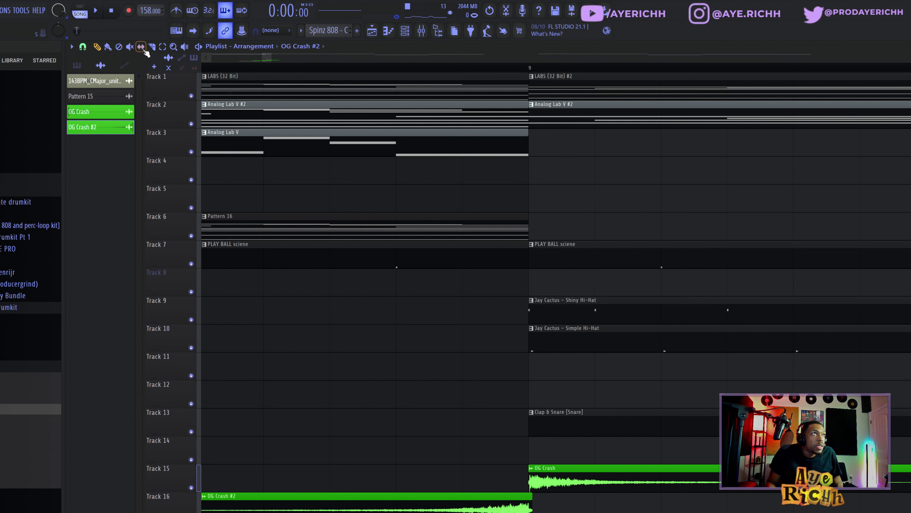
Cut off the part of the OG Crash #2 clip on Track 16 that extends past bar 9
click(152, 47)
scroll(529, 511, up, 3)
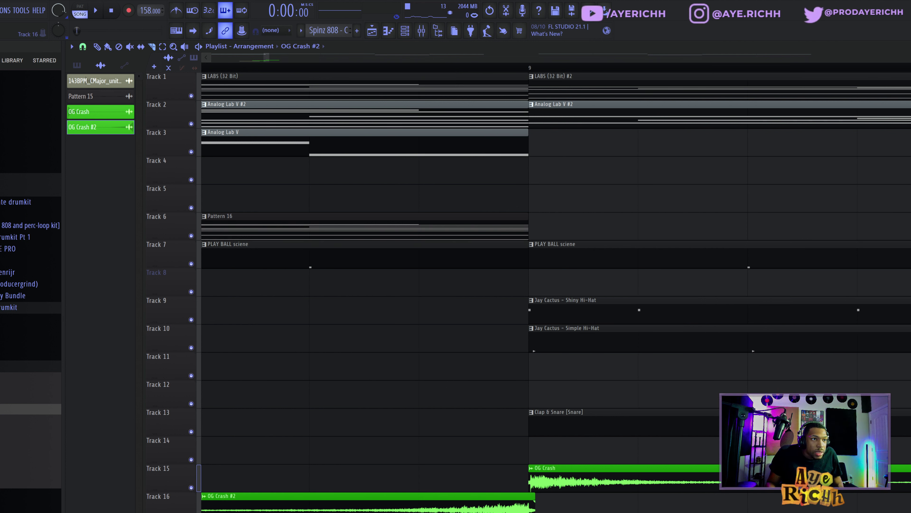
click(96, 47)
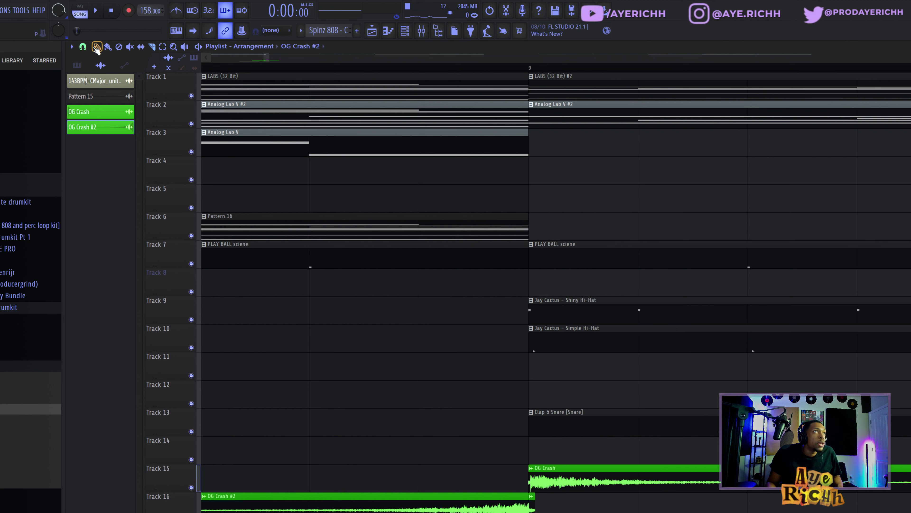
double_click(509, 505)
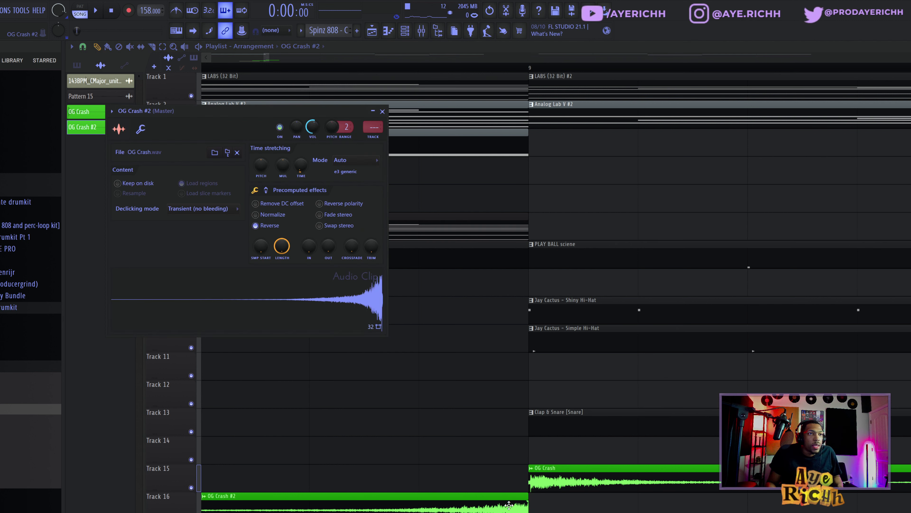
key(Escape)
drag(515, 505, 530, 507)
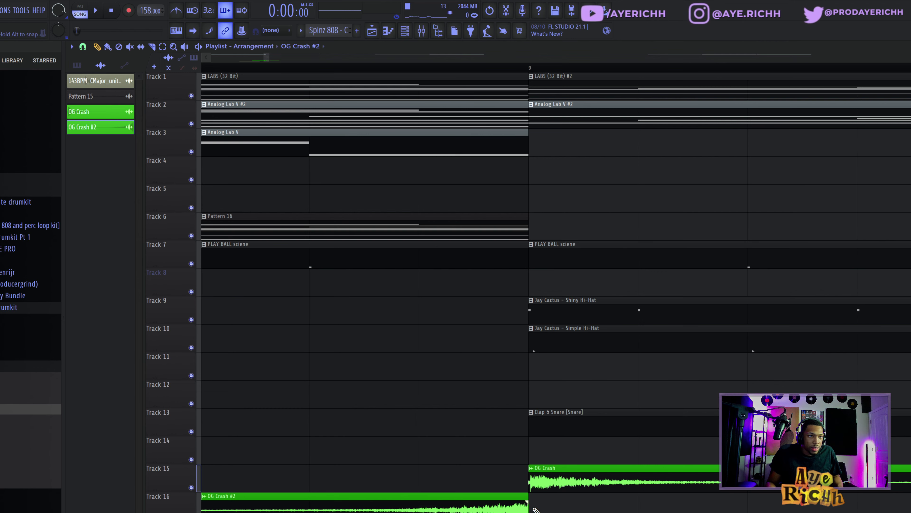
Trim OG Crash #2 so it starts midway through bar 8 and give it a curved fade-in
scroll(346, 503, down, 6)
scroll(245, 492, down, 5)
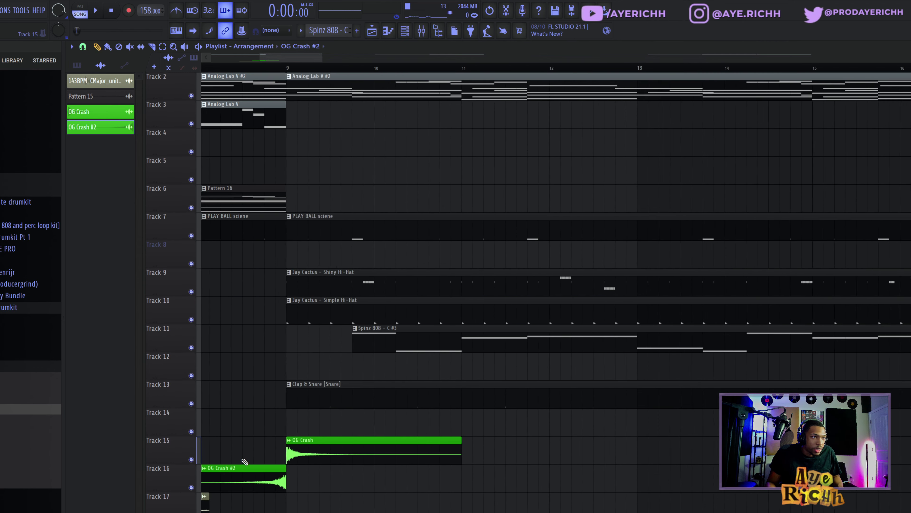
drag(271, 57, 256, 58)
scroll(345, 359, up, 3)
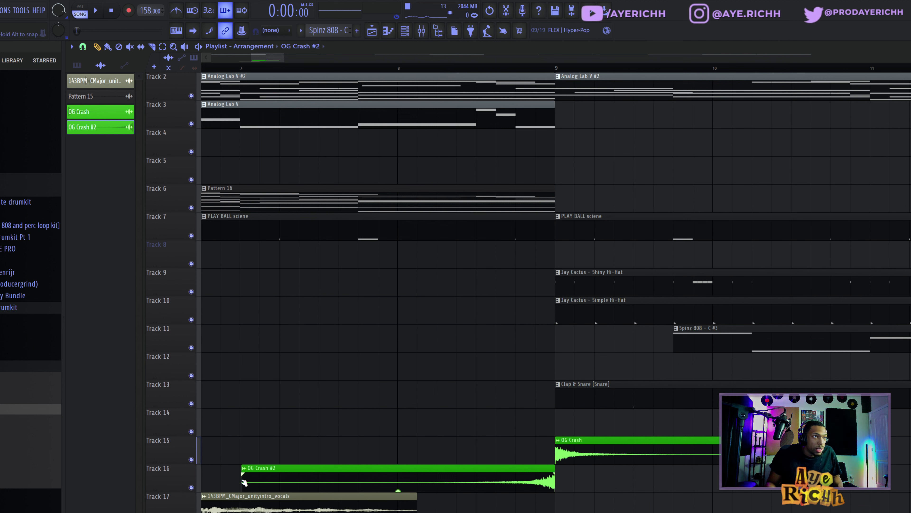
drag(245, 470, 516, 490)
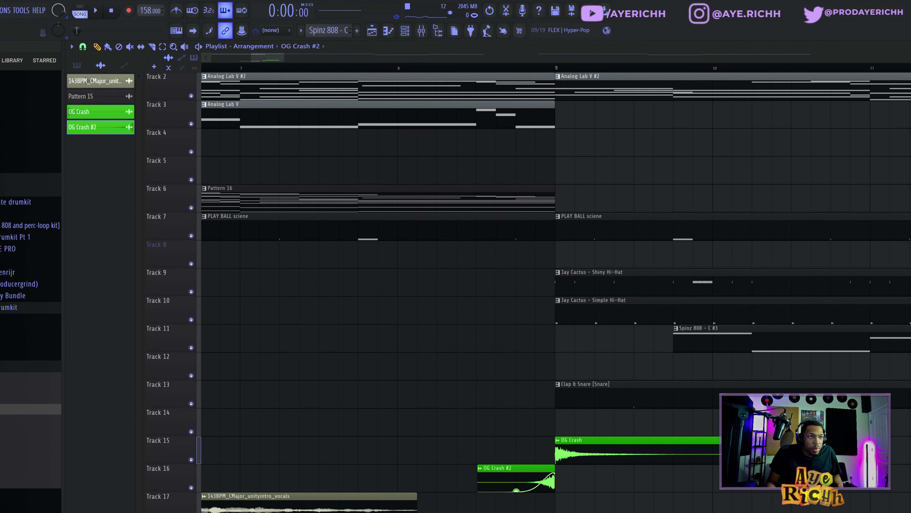
Lower the channel volume of the reversed OG Crash #2 sample and close its settings
double_click(502, 472)
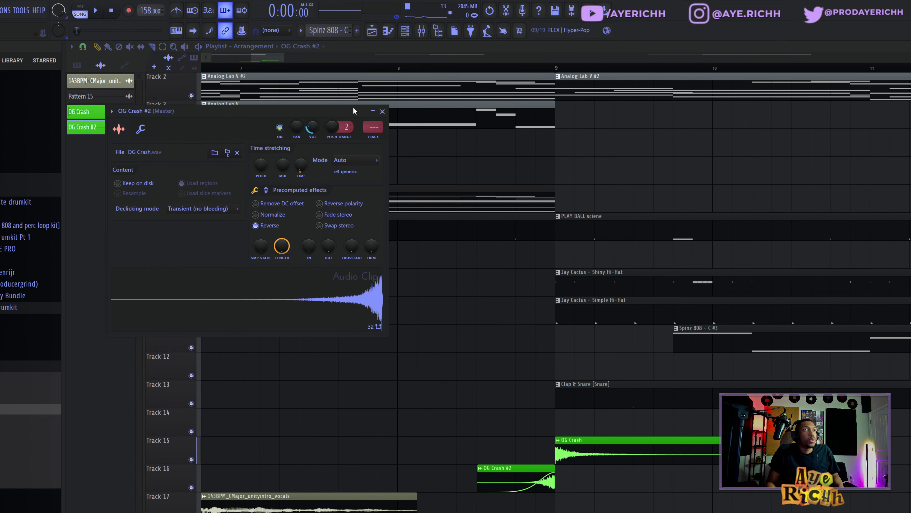
click(382, 110)
Select the OG Crash and OG Crash #2 clips around bar 9 and copy them to the matching place around bar 49
scroll(408, 368, down, 6)
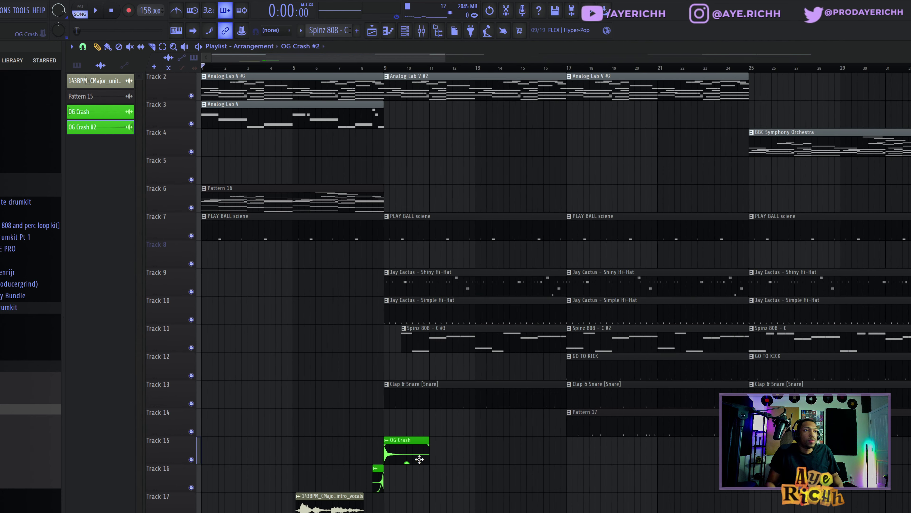
scroll(419, 460, down, 4)
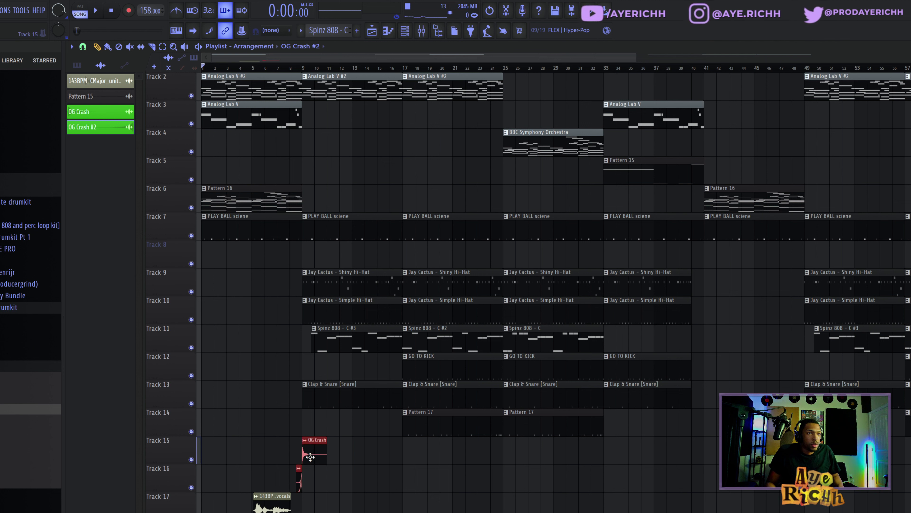
drag(310, 457, 813, 449)
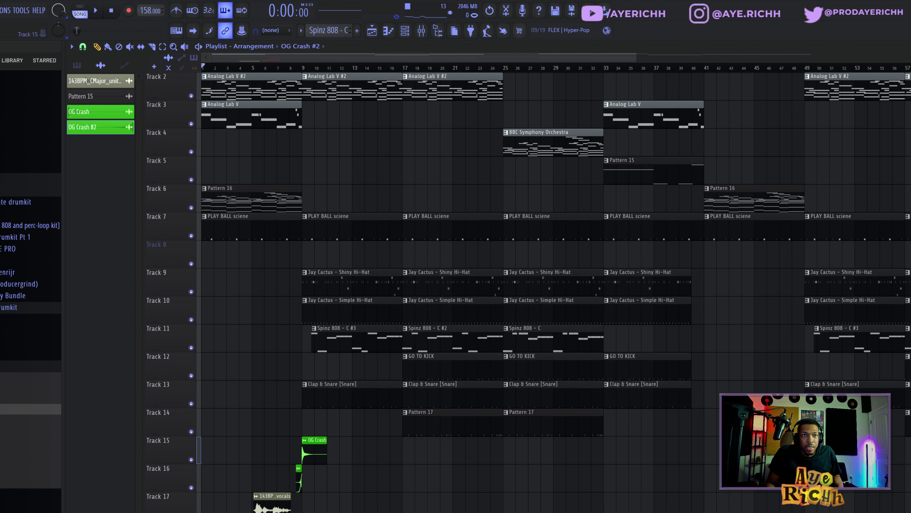
Copy the OG Crash clip to bars 17 and 33 on Track 15 and select both copies for duplication
drag(312, 444, 909, 464)
scroll(376, 491, up, 4)
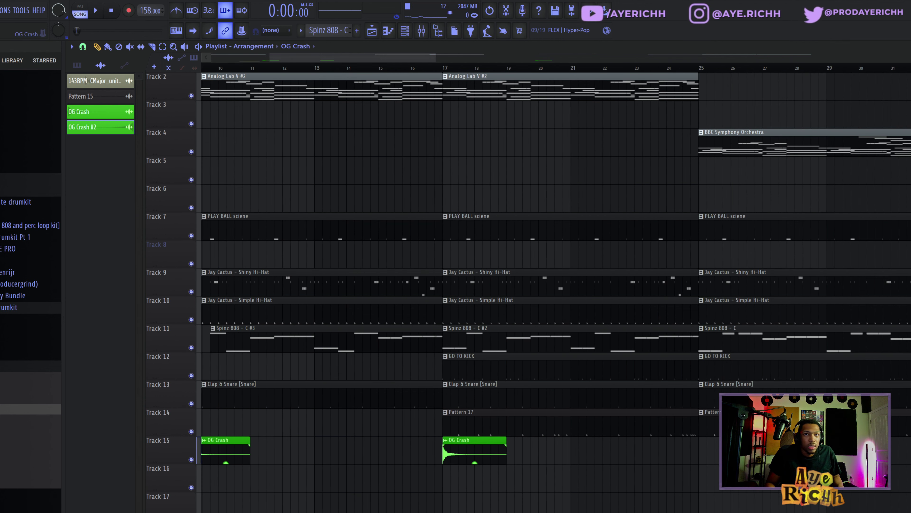
scroll(438, 497, down, 5)
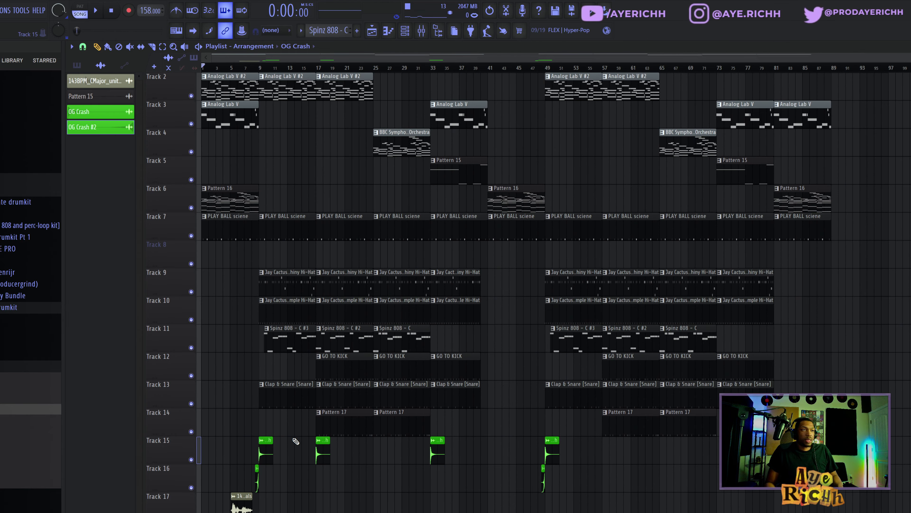
drag(296, 441, 672, 458)
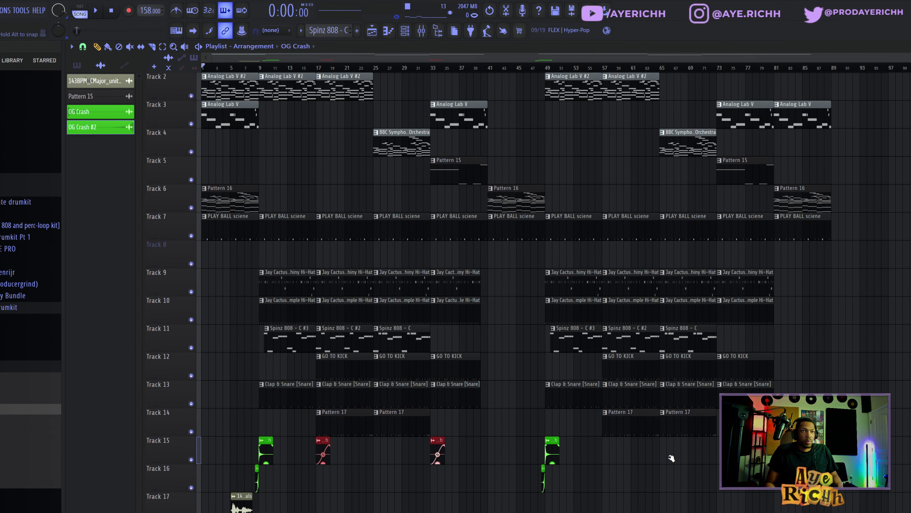